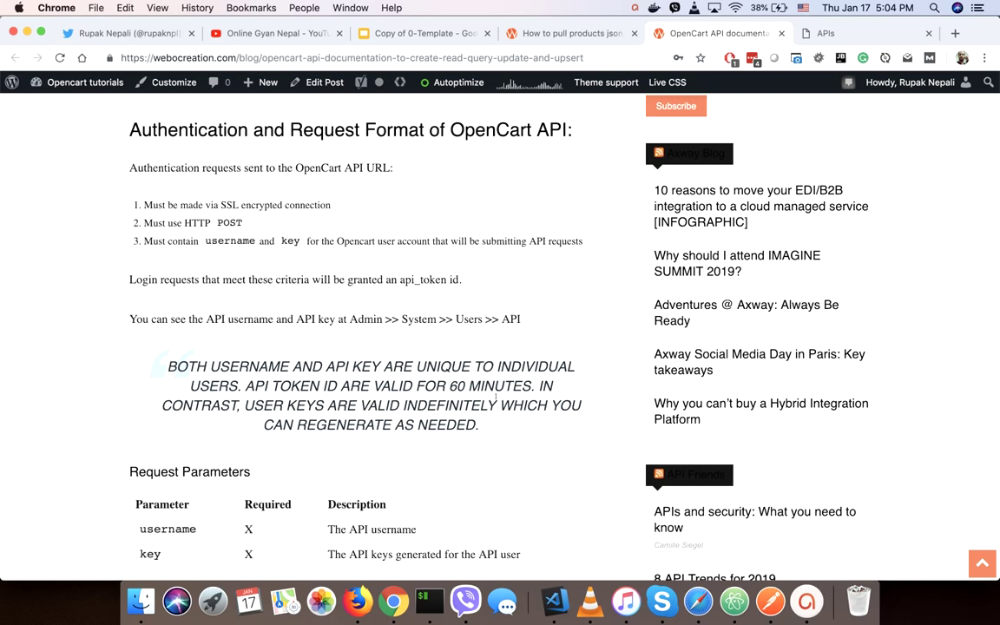
Highlight the 60-minute token validity, scroll to the API route list, then switch to the products-JSON article.
{"action": "left_click_drag", "start_coordinate": [434, 385], "coordinate": [480, 385]}
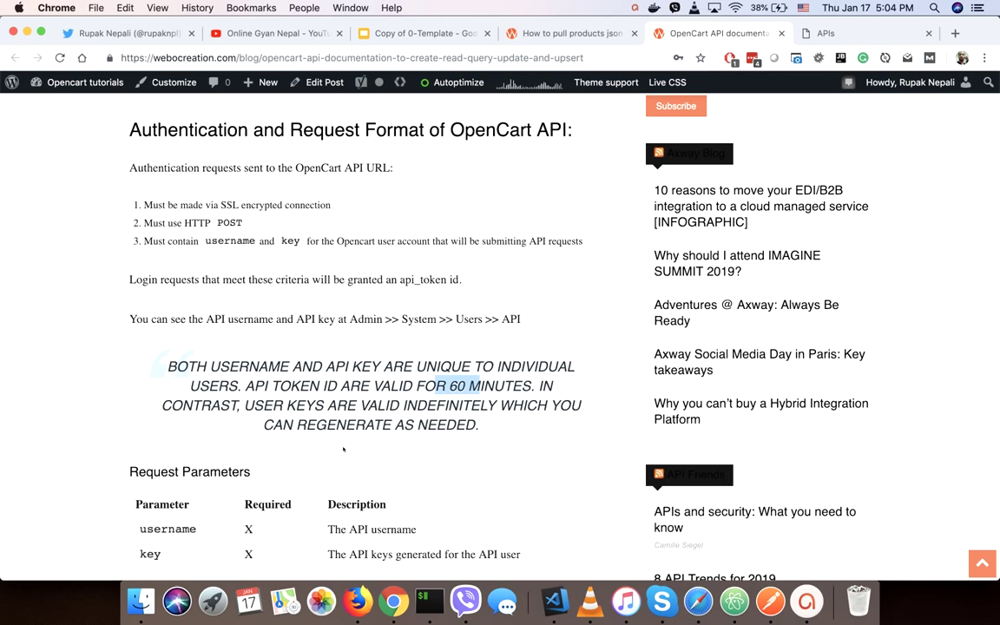
{"action": "scroll", "coordinate": [343, 448], "scroll_direction": "down", "scroll_amount": 3}
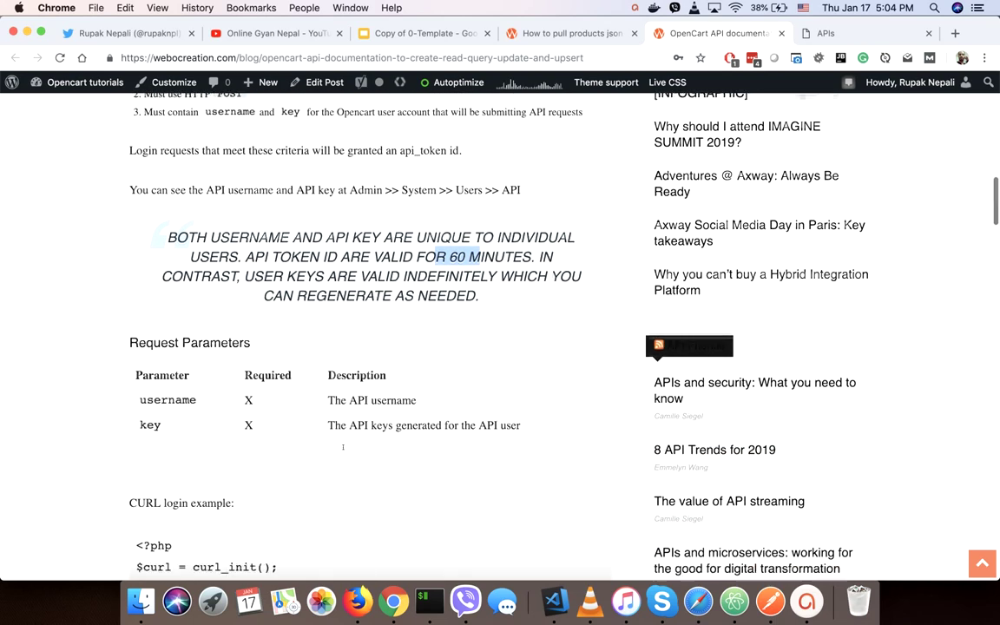
{"action": "scroll", "coordinate": [343, 447], "scroll_direction": "down", "scroll_amount": 9}
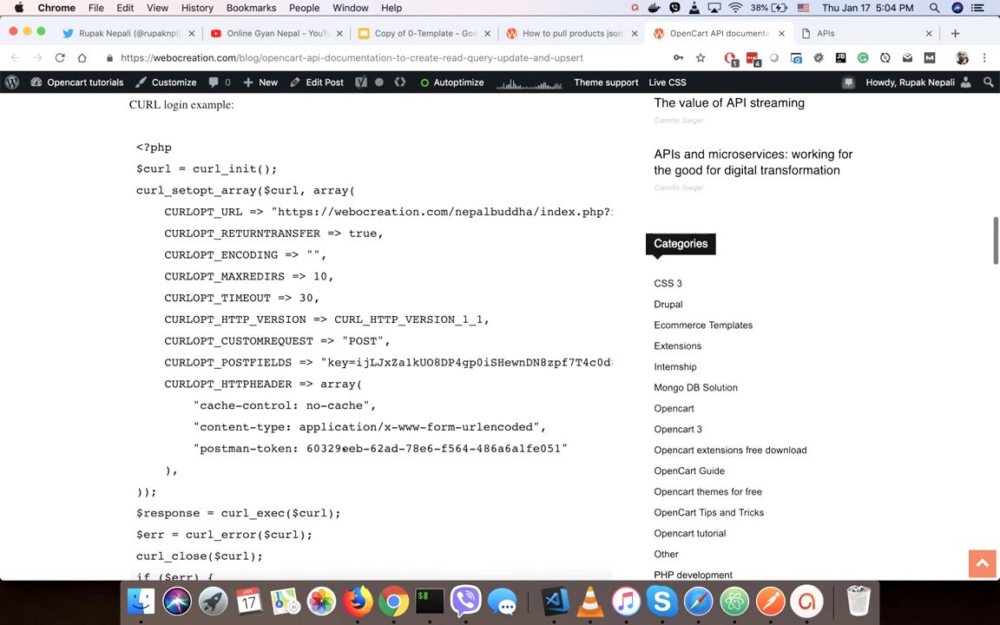
{"action": "scroll", "coordinate": [343, 449], "scroll_direction": "down", "scroll_amount": 20}
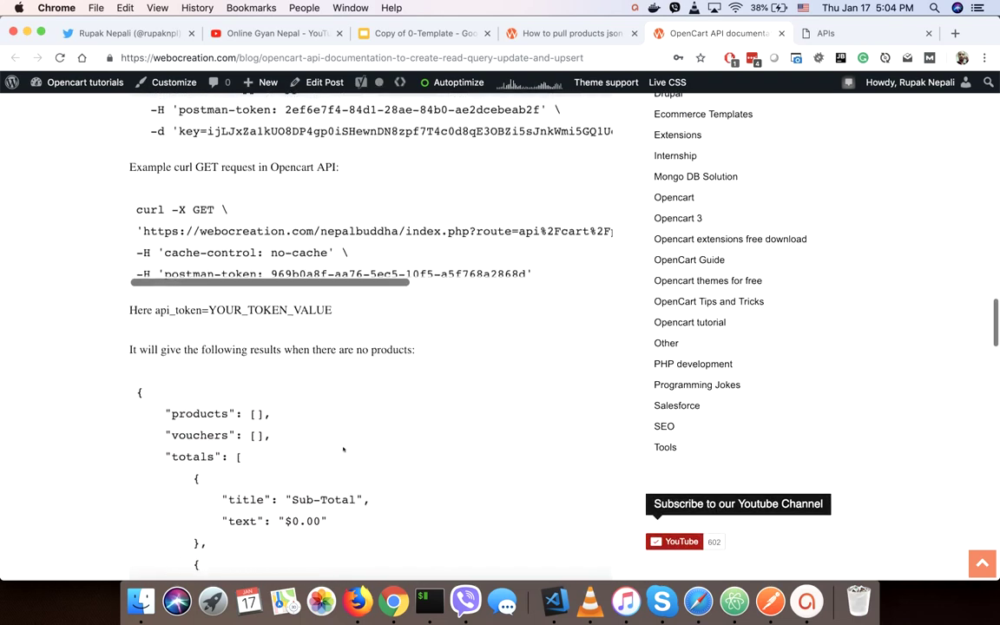
{"action": "scroll", "coordinate": [343, 449], "scroll_direction": "down", "scroll_amount": 10}
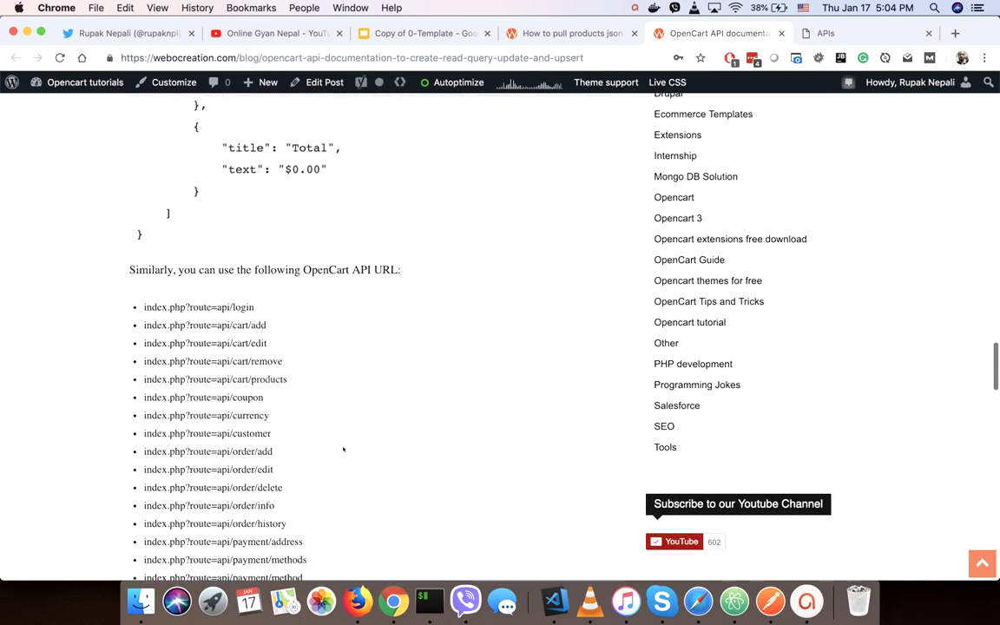
{"action": "scroll", "coordinate": [343, 449], "scroll_direction": "down", "scroll_amount": 4}
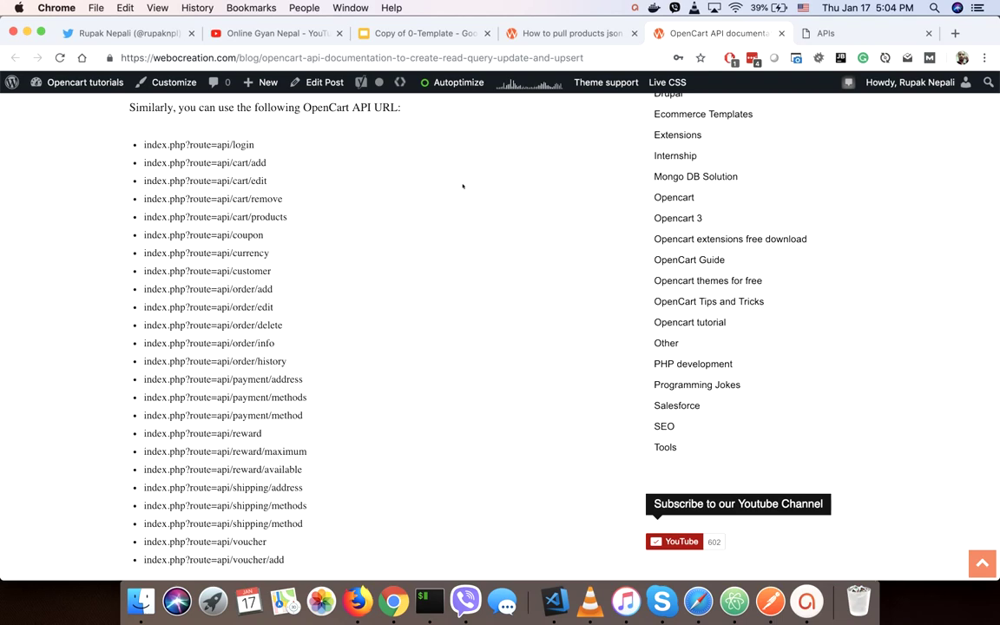
{"action": "key", "text": "ctrl+shift+Tab"}
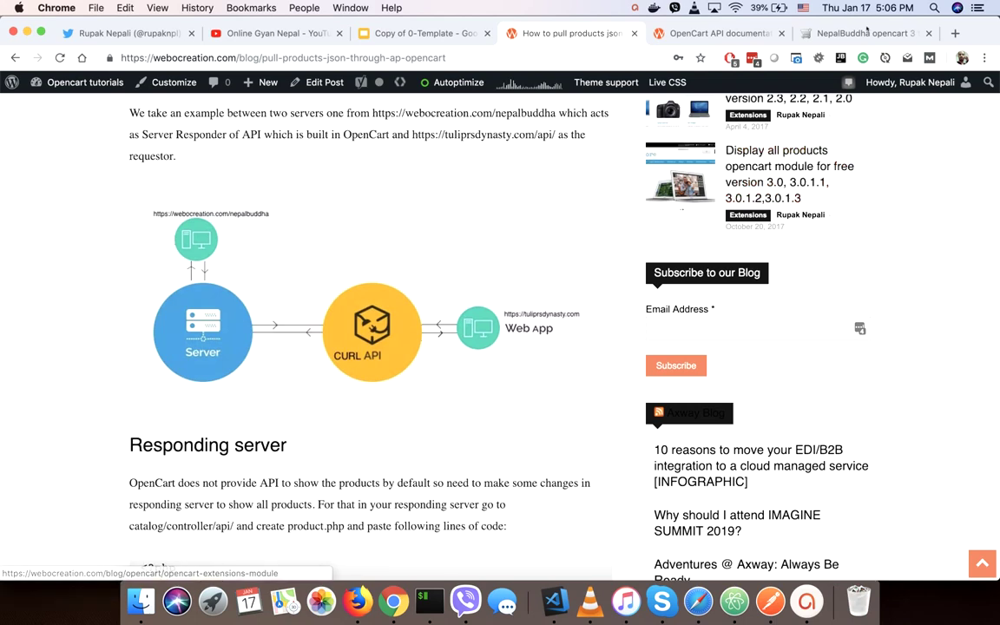
Append 'admin' to the store URL and log in to the OpenCart admin.
{"action": "left_click", "coordinate": [850, 33]}
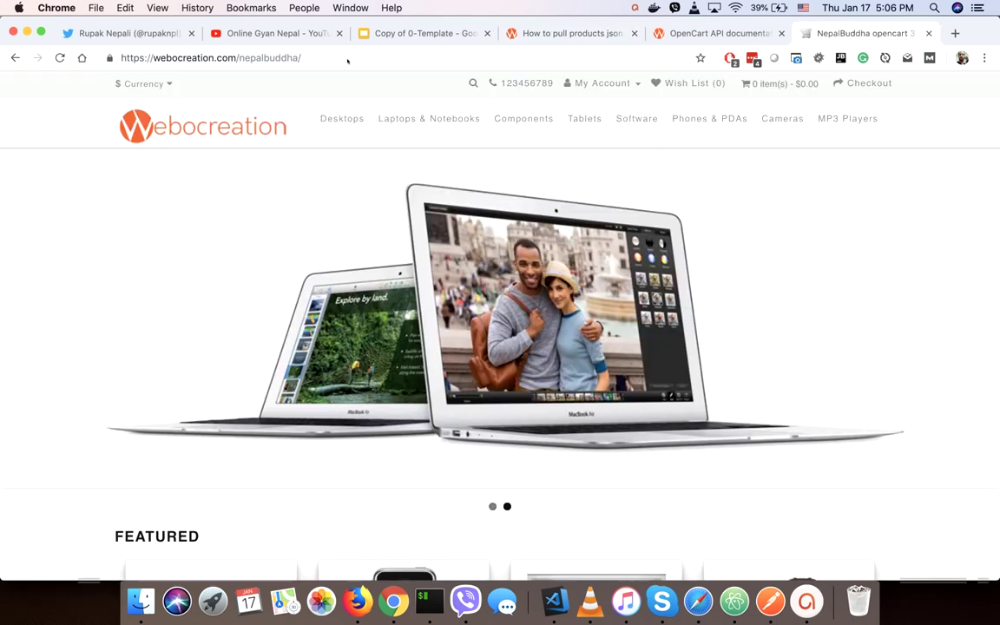
{"action": "left_click", "coordinate": [315, 57]}
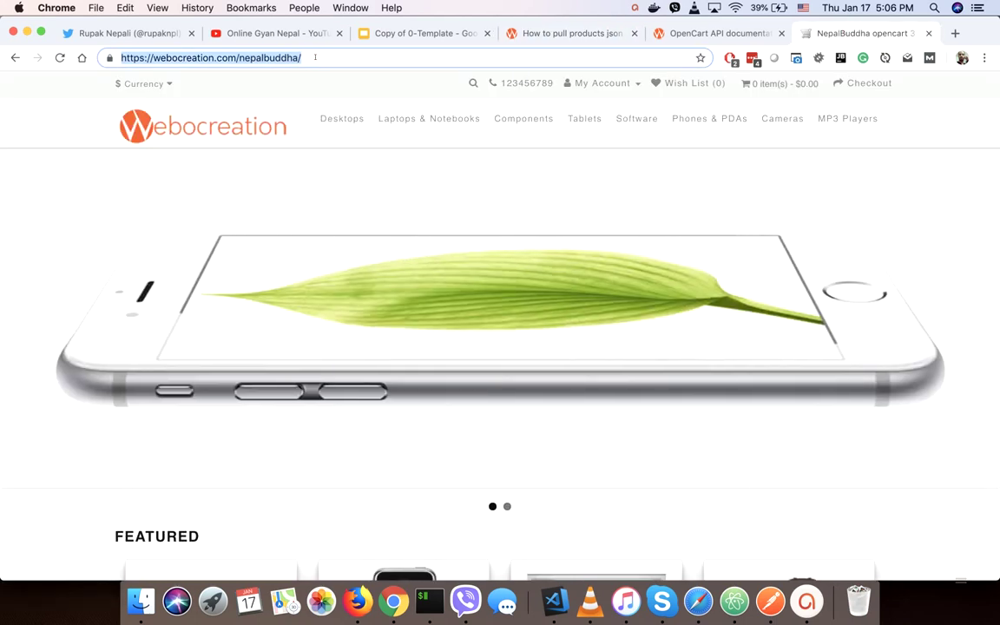
{"action": "left_click", "coordinate": [333, 57]}
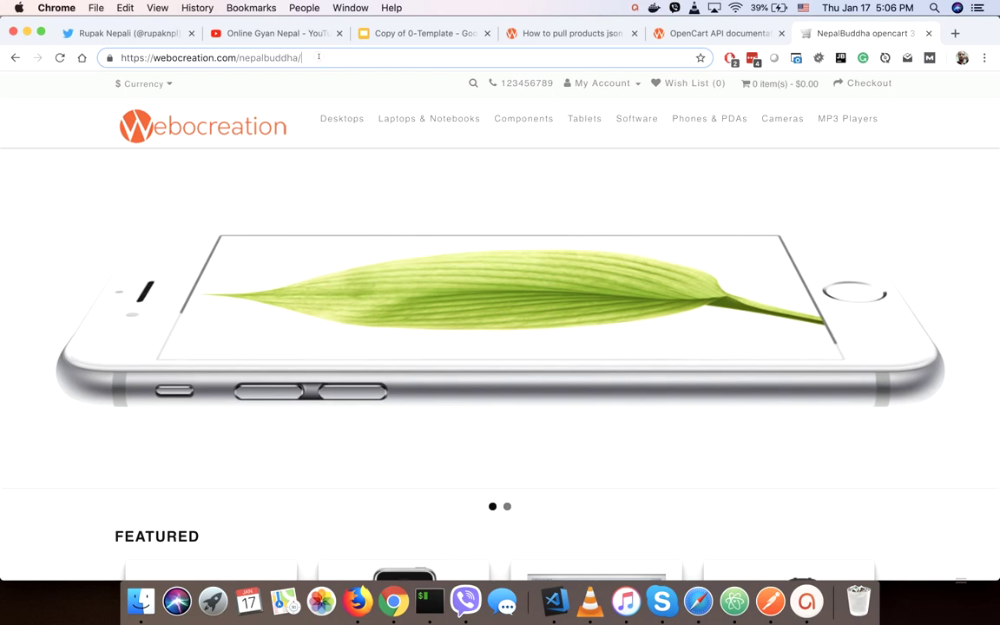
{"action": "type", "text": "admin"}
{"action": "key", "text": "Return"}
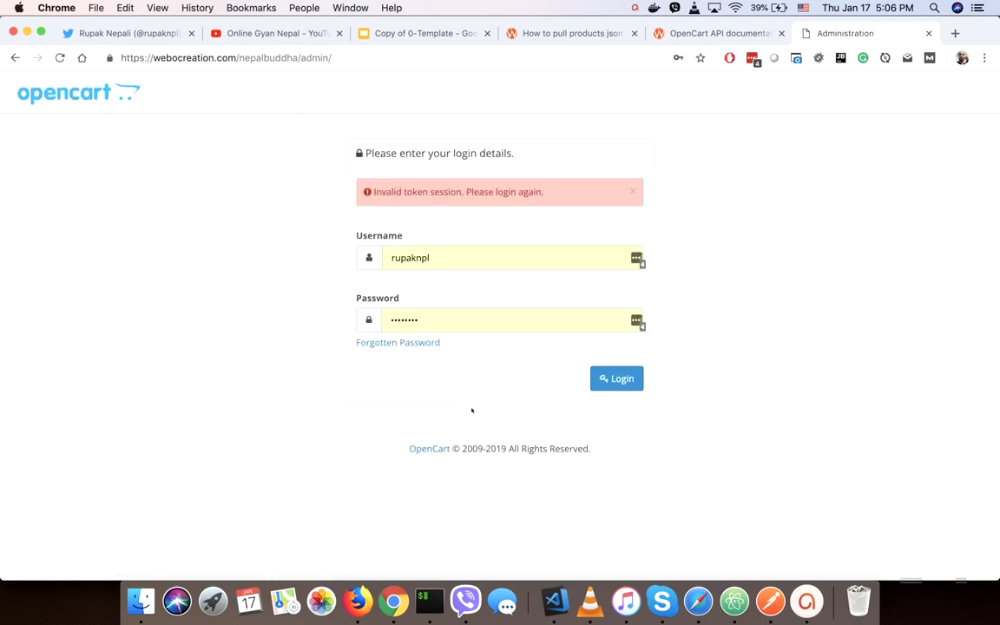
{"action": "left_click", "coordinate": [611, 380]}
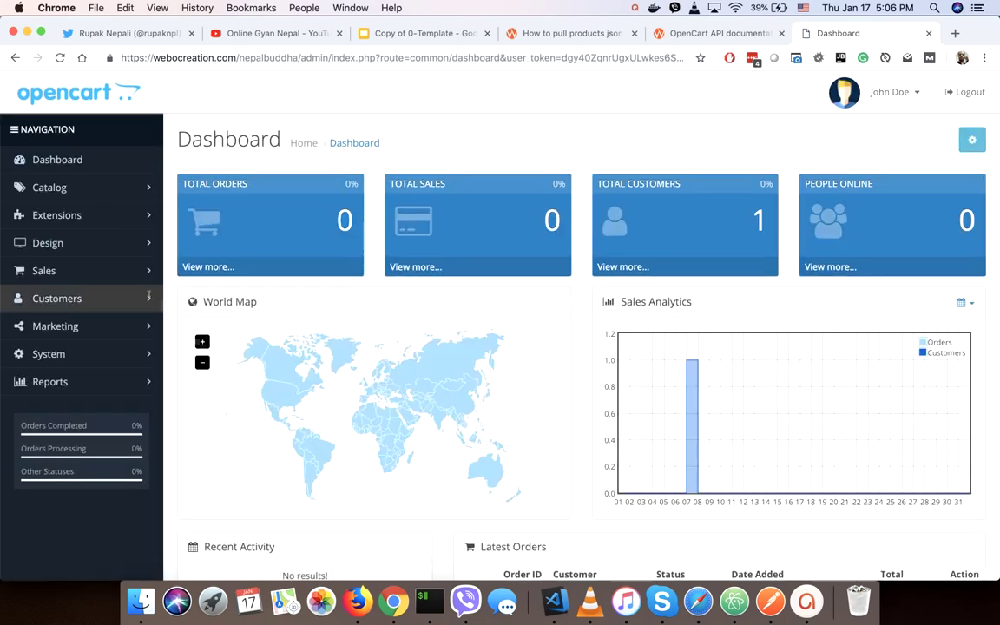
Go to System > Users > API to list the API users.
{"action": "left_click", "coordinate": [50, 353]}
{"action": "left_click", "coordinate": [50, 413]}
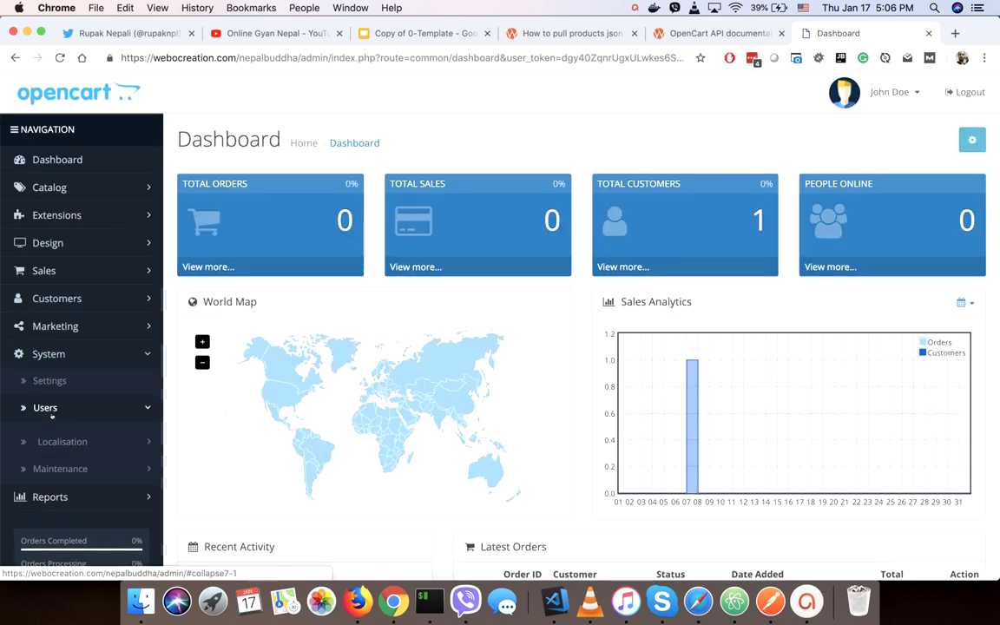
{"action": "left_click", "coordinate": [55, 489]}
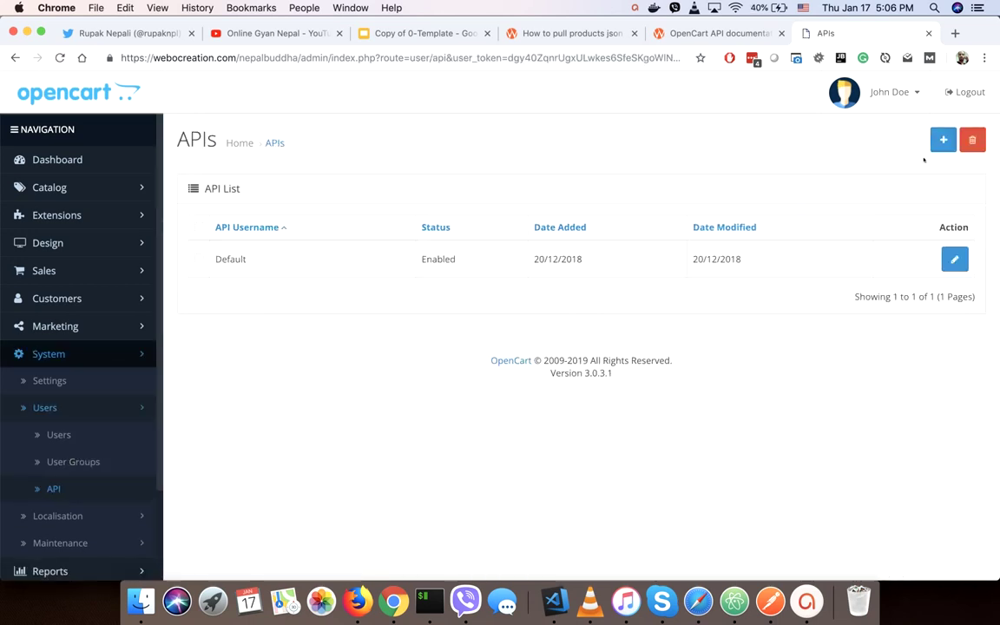
Add a new API user with a username, a generated API key and Enabled status, and save it.
{"action": "left_click", "coordinate": [944, 139]}
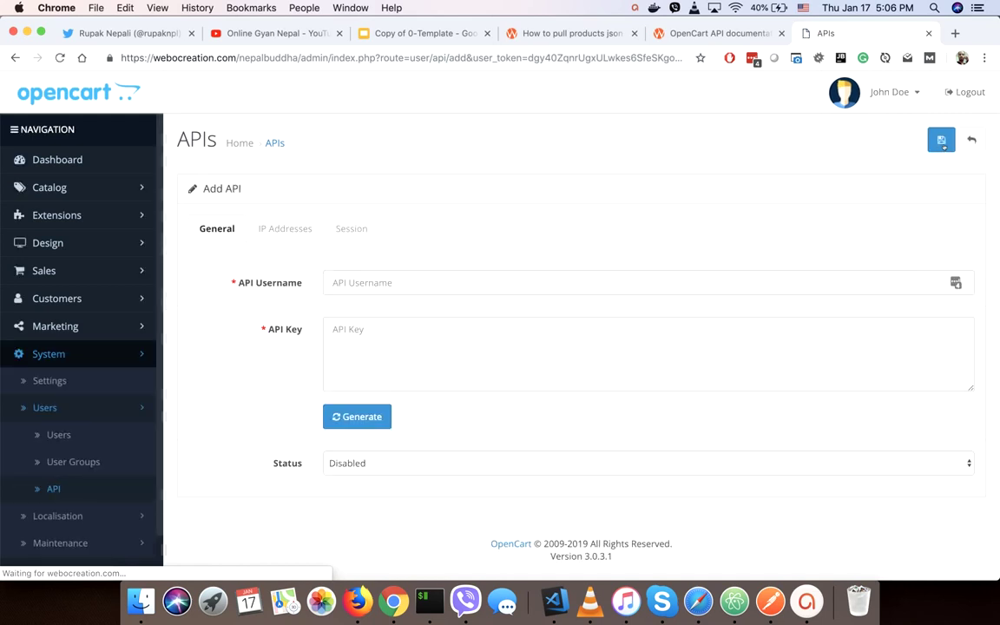
{"action": "left_click", "coordinate": [390, 286]}
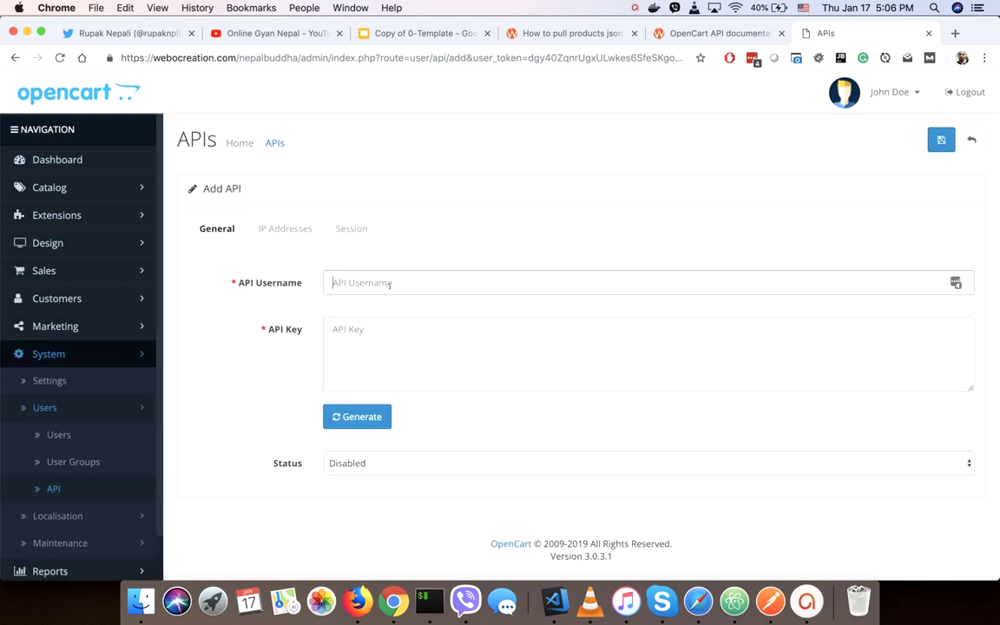
{"action": "type", "text": "rupak"}
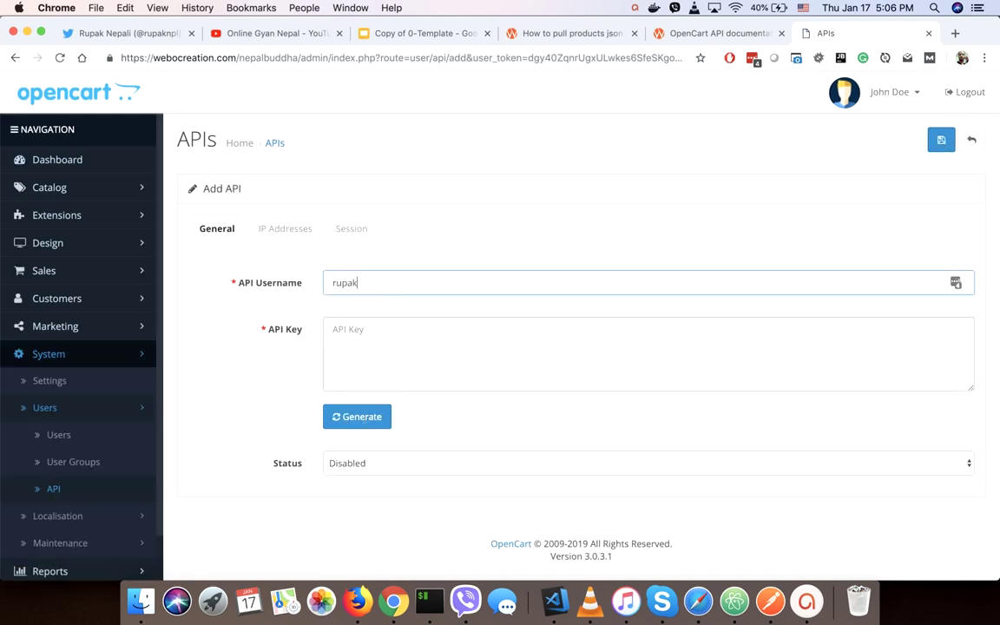
{"action": "left_click", "coordinate": [357, 417]}
{"action": "left_click", "coordinate": [345, 453]}
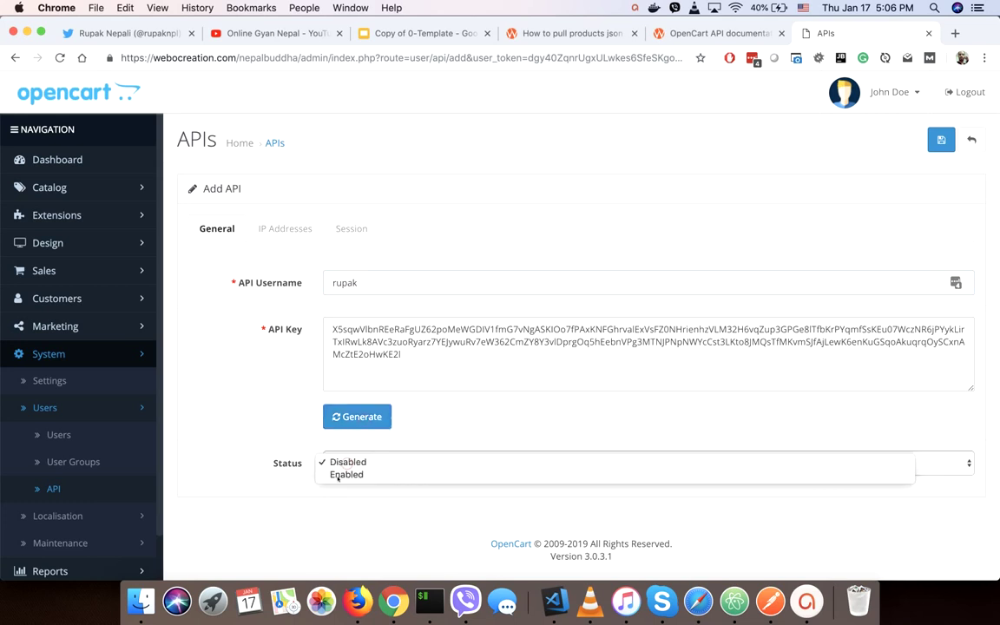
{"action": "left_click", "coordinate": [346, 475]}
{"action": "left_click", "coordinate": [537, 415]}
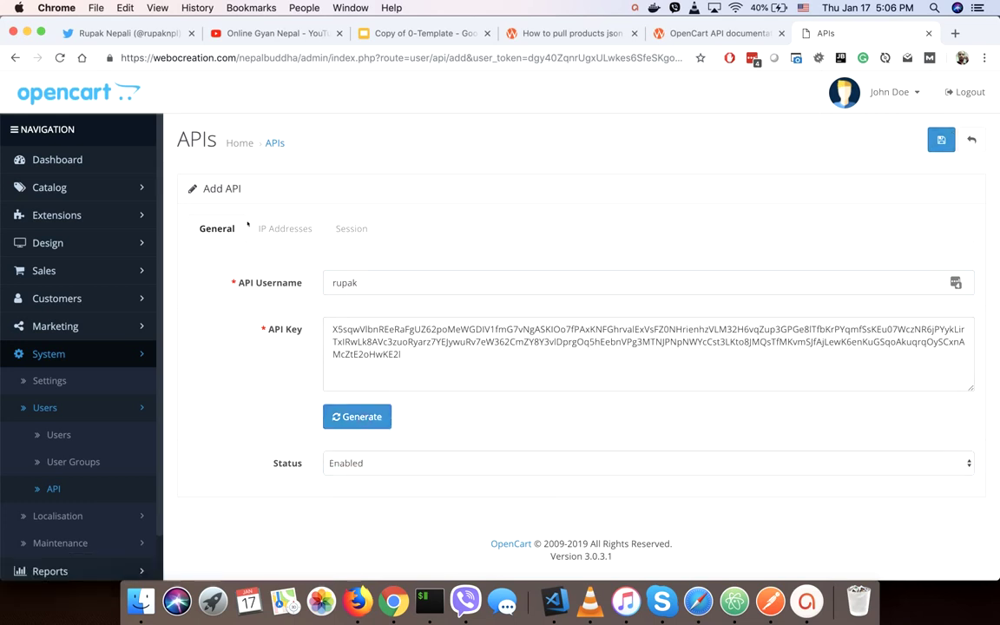
{"action": "left_click", "coordinate": [940, 140]}
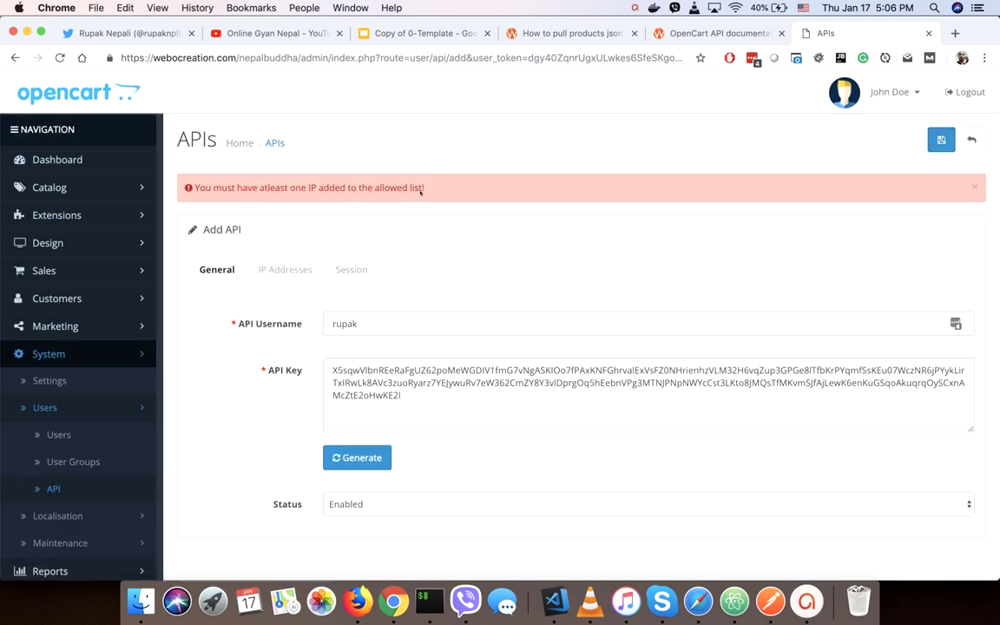
Find the machine's public IP address with a 'what is my ip' web search.
{"action": "left_click", "coordinate": [282, 269]}
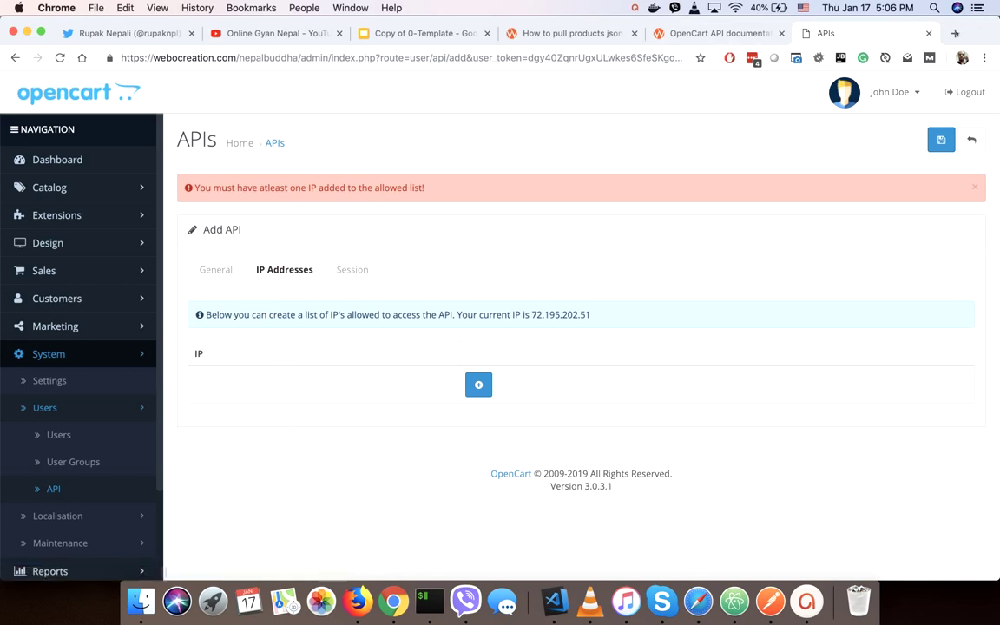
{"action": "left_click", "coordinate": [955, 33]}
{"action": "type", "text": "what is m"}
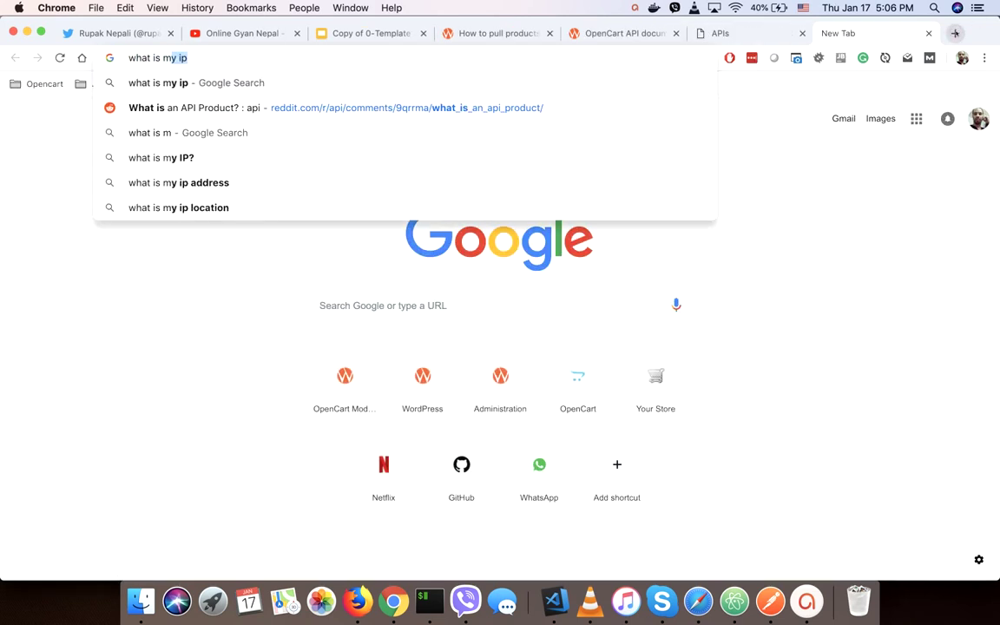
{"action": "type", "text": "y ip"}
{"action": "key", "text": "Return"}
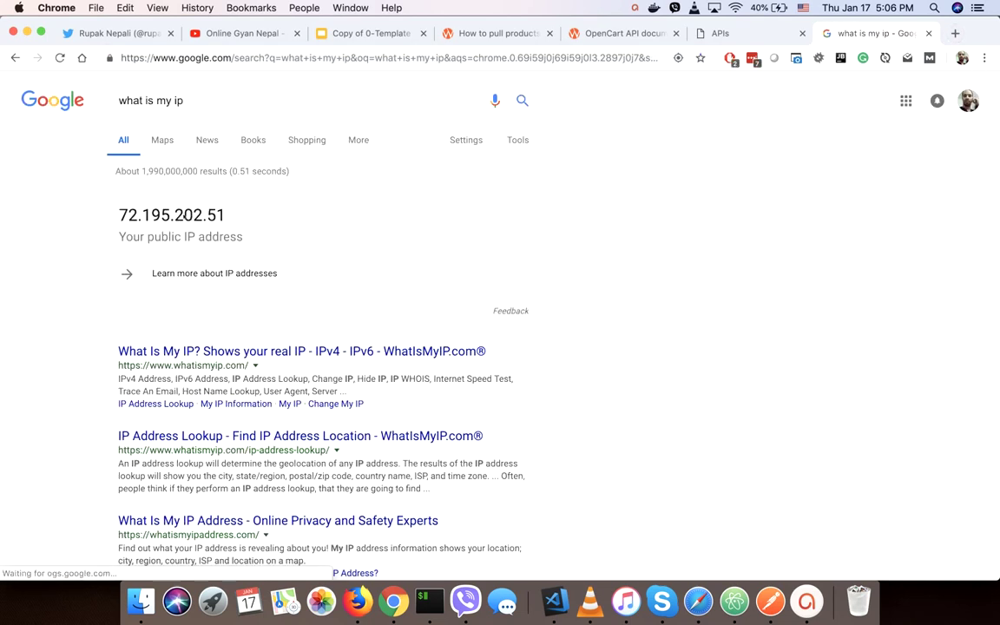
{"action": "double_click", "coordinate": [172, 214]}
{"action": "key", "text": "super+c"}
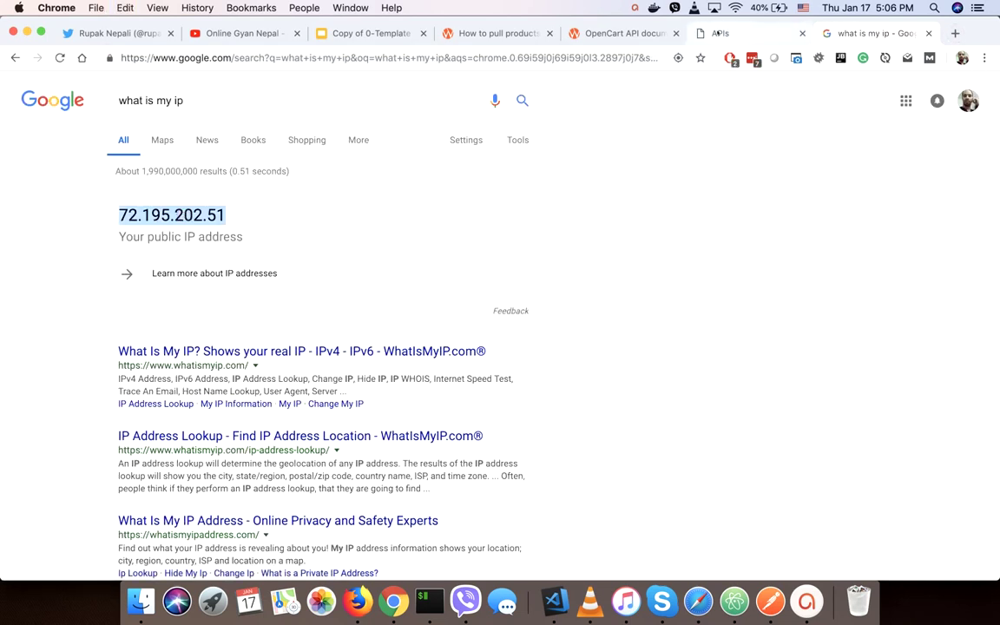
Add that public IP as an allowed IP address for the API user and save.
{"action": "left_click", "coordinate": [711, 33]}
{"action": "left_click", "coordinate": [478, 384]}
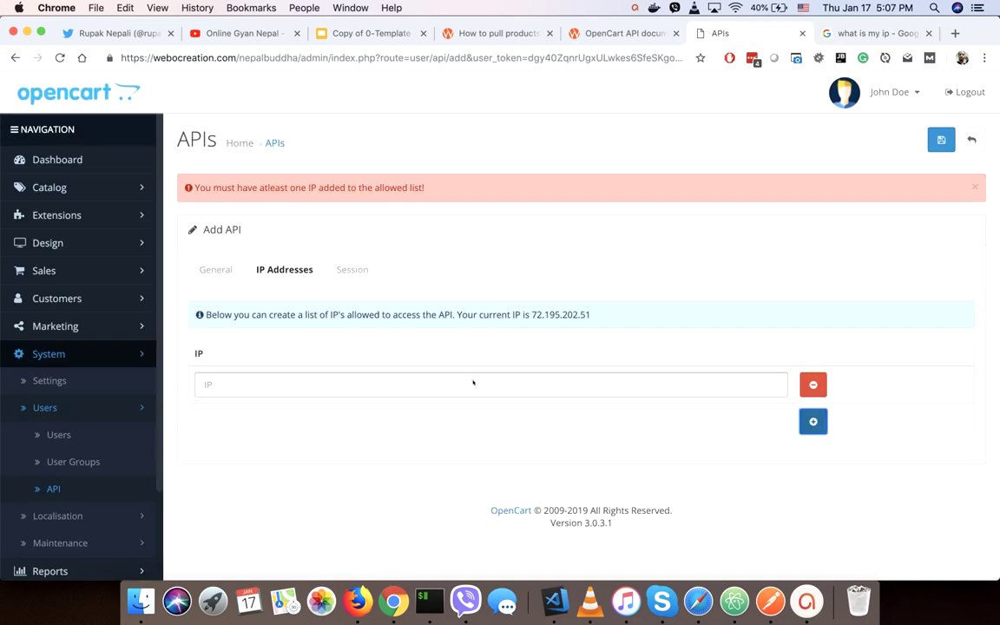
{"action": "left_click", "coordinate": [335, 383]}
{"action": "key", "text": "super+v"}
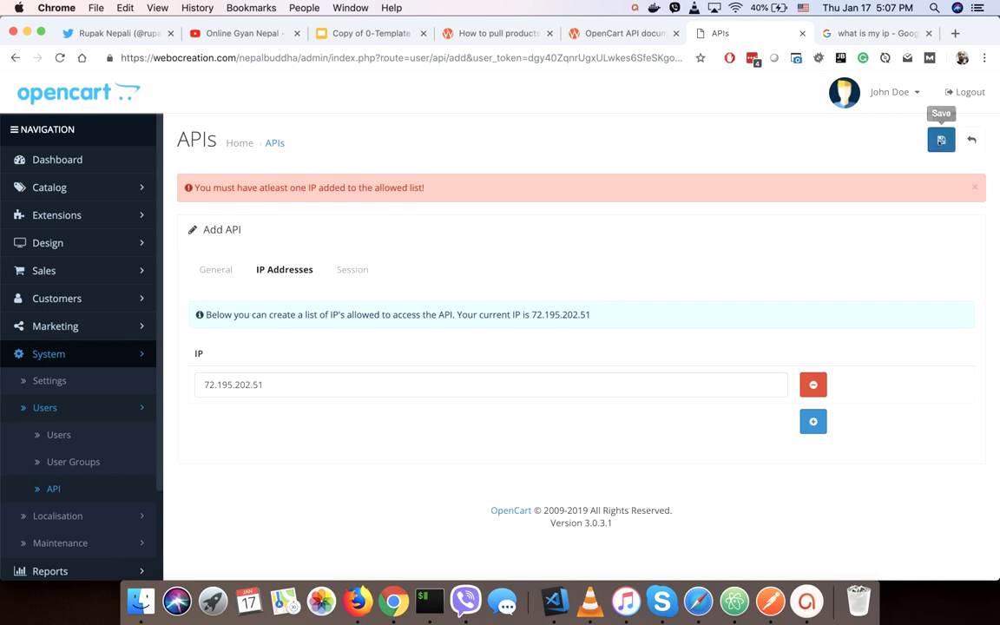
{"action": "left_click", "coordinate": [941, 141]}
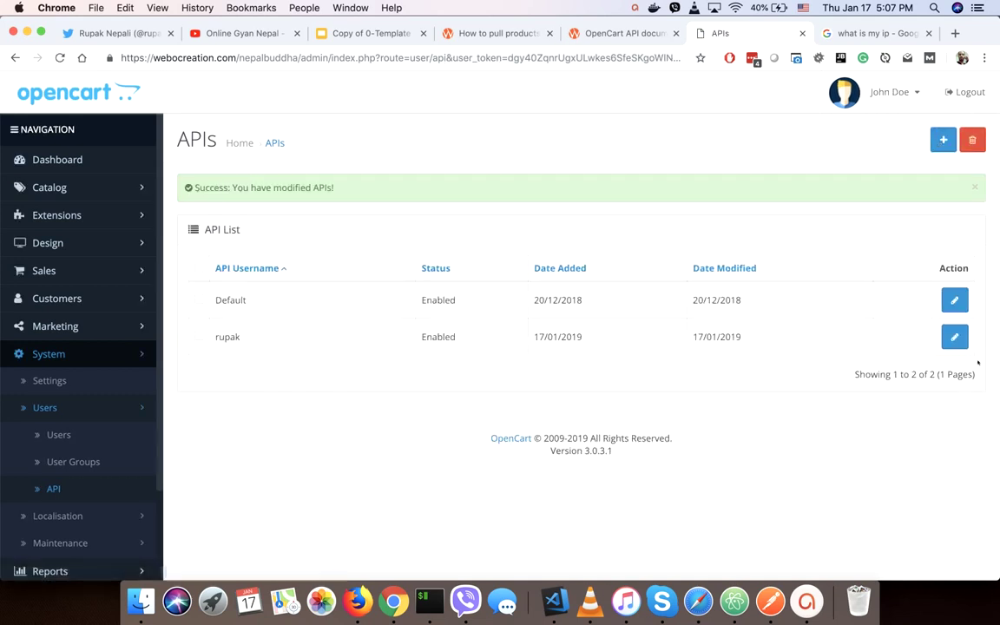
Reopen the new API user to review its username, API key and allowed IPs, then bring up Postman.
{"action": "left_click", "coordinate": [954, 336]}
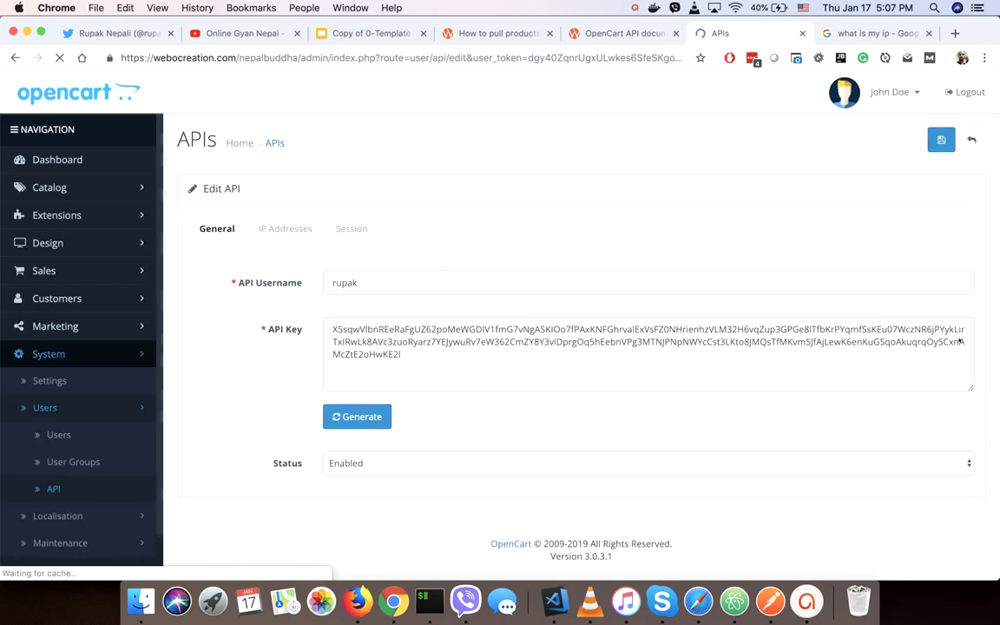
{"action": "double_click", "coordinate": [343, 283]}
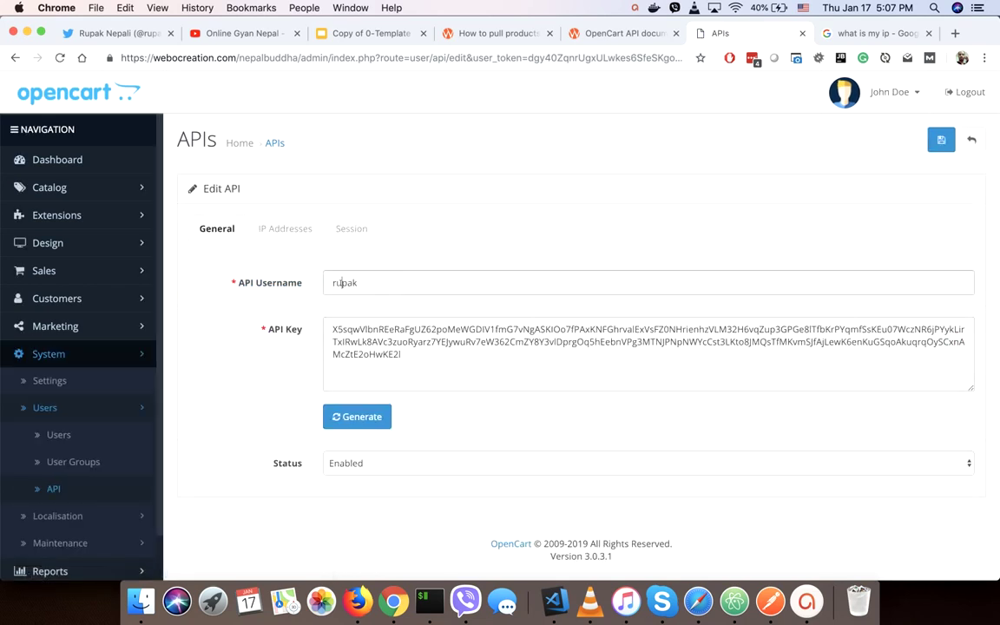
{"action": "left_click_drag", "start_coordinate": [332, 329], "coordinate": [446, 359]}
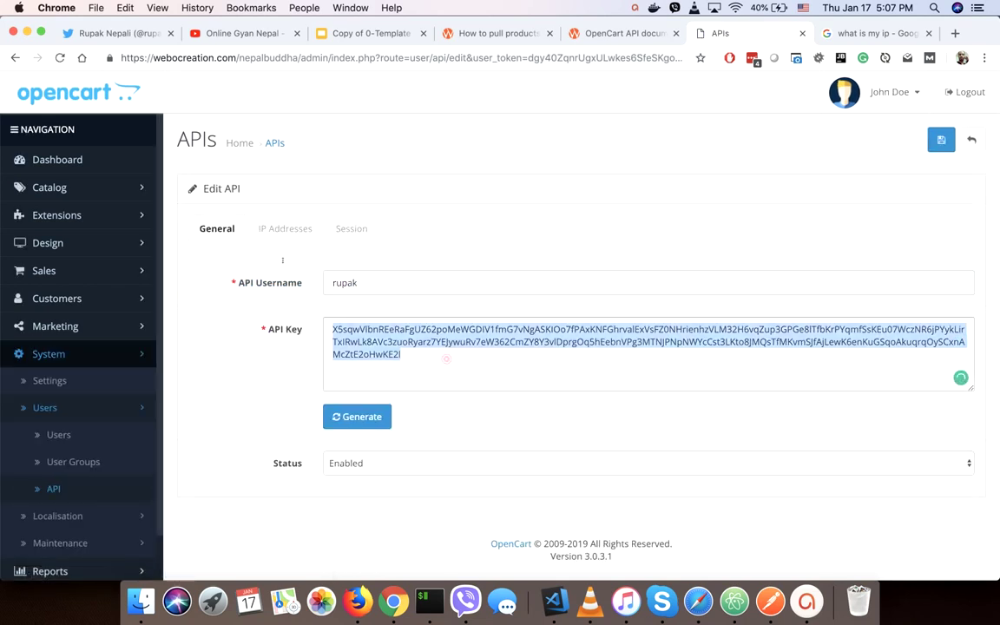
{"action": "left_click", "coordinate": [271, 230]}
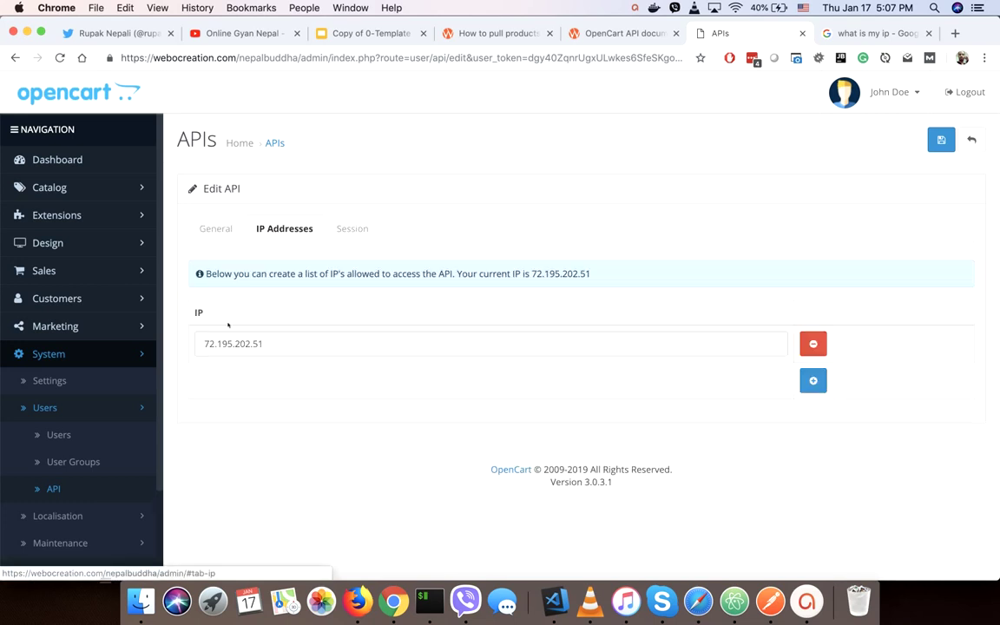
{"action": "left_click", "coordinate": [215, 228]}
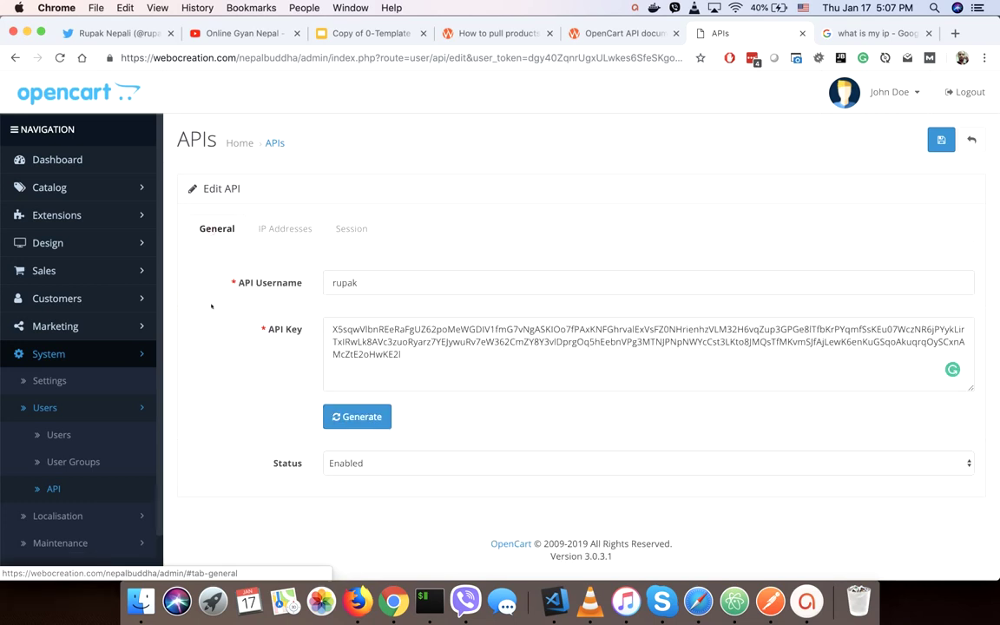
{"action": "key", "text": "super+a"}
{"action": "left_click", "coordinate": [250, 428]}
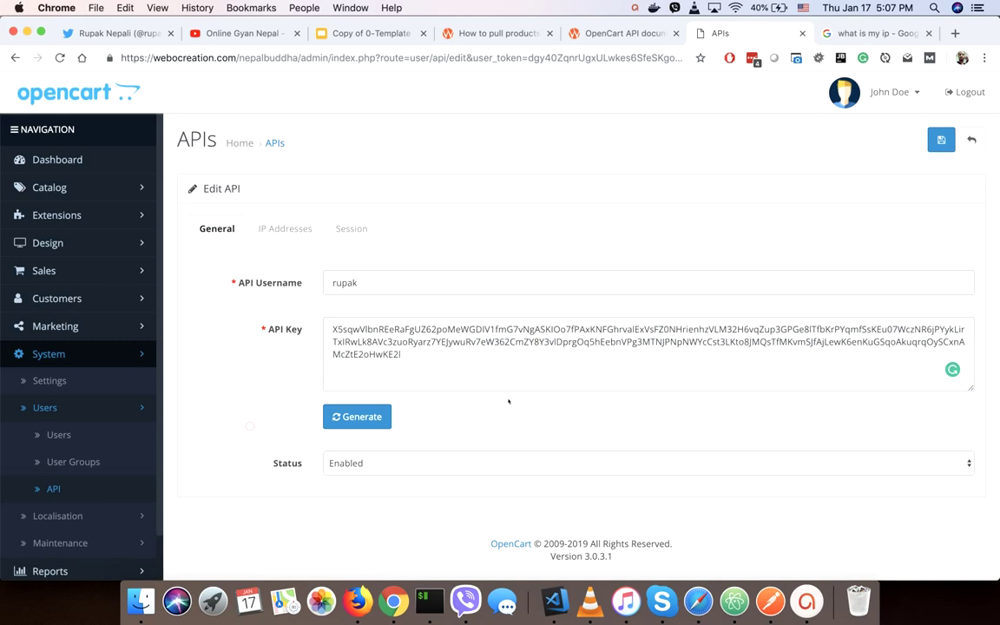
{"action": "left_click", "coordinate": [770, 602]}
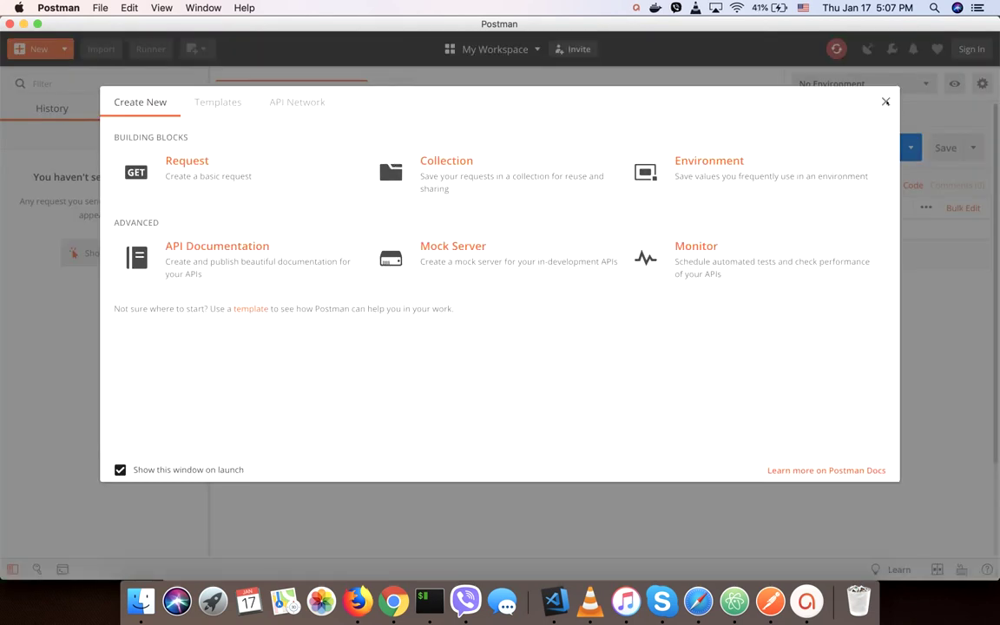
Close Postman's Create New window and select the index.php?route=api/login route in the Chrome docs.
{"action": "left_click", "coordinate": [885, 101]}
{"action": "key", "text": "super+Tab"}
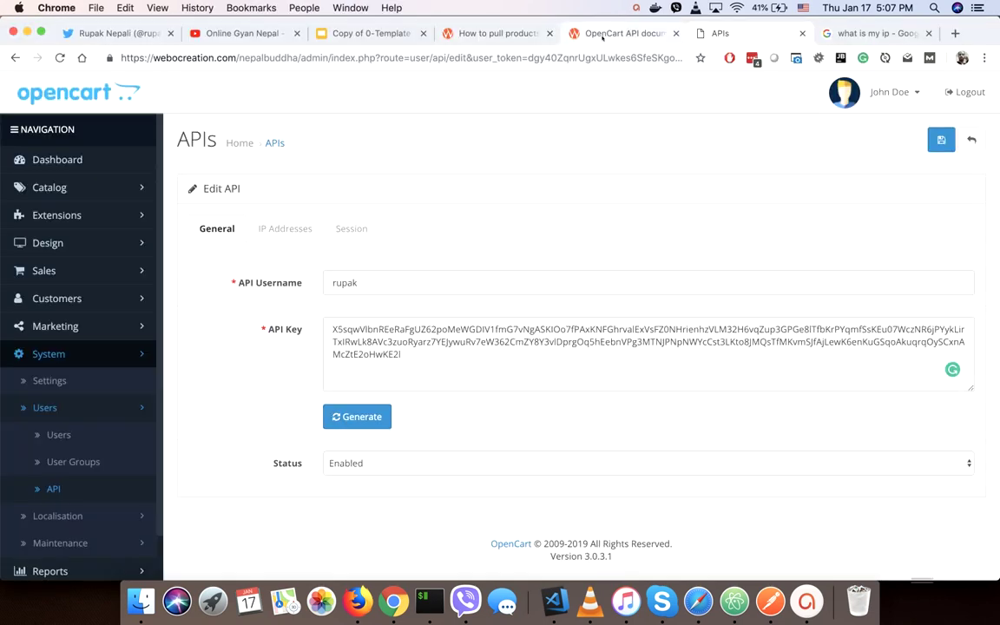
{"action": "left_click", "coordinate": [607, 33]}
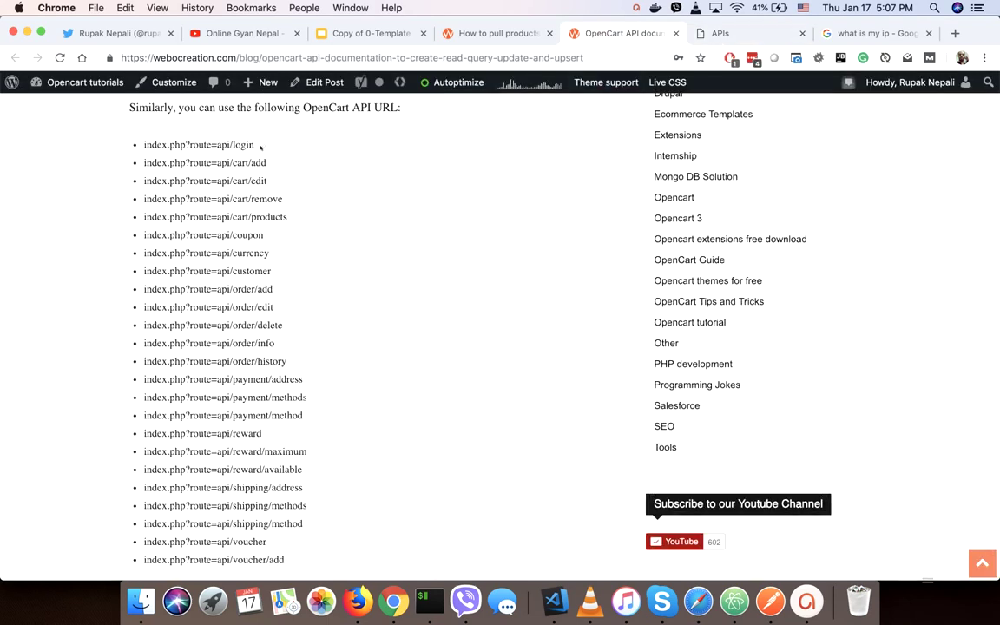
{"action": "left_click_drag", "start_coordinate": [254, 145], "coordinate": [140, 148]}
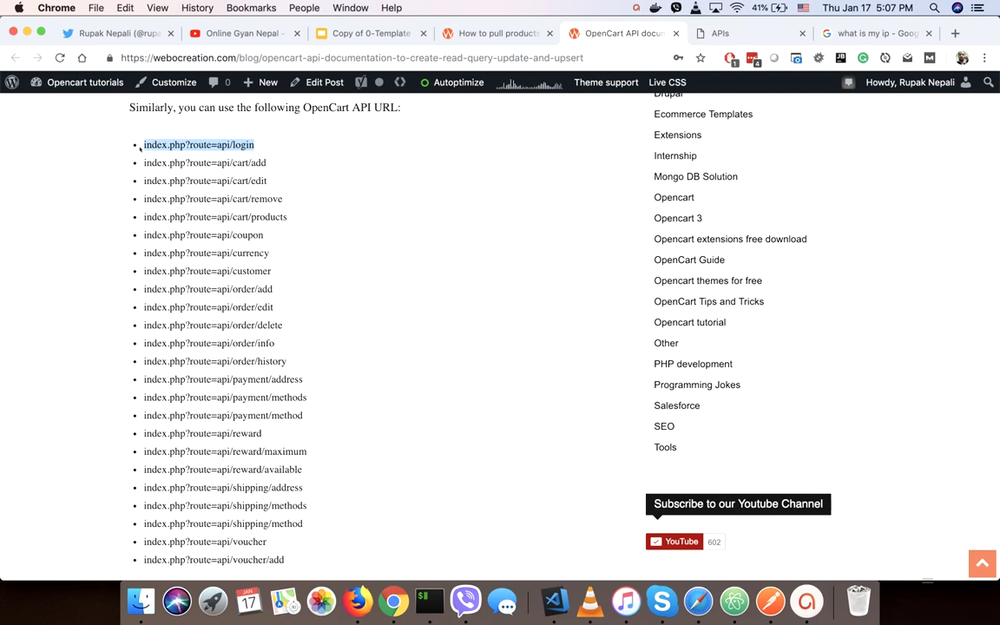
Paste the index.php?route=api/login route into the new Postman request's URL.
{"action": "key", "text": "ctrl+Up"}
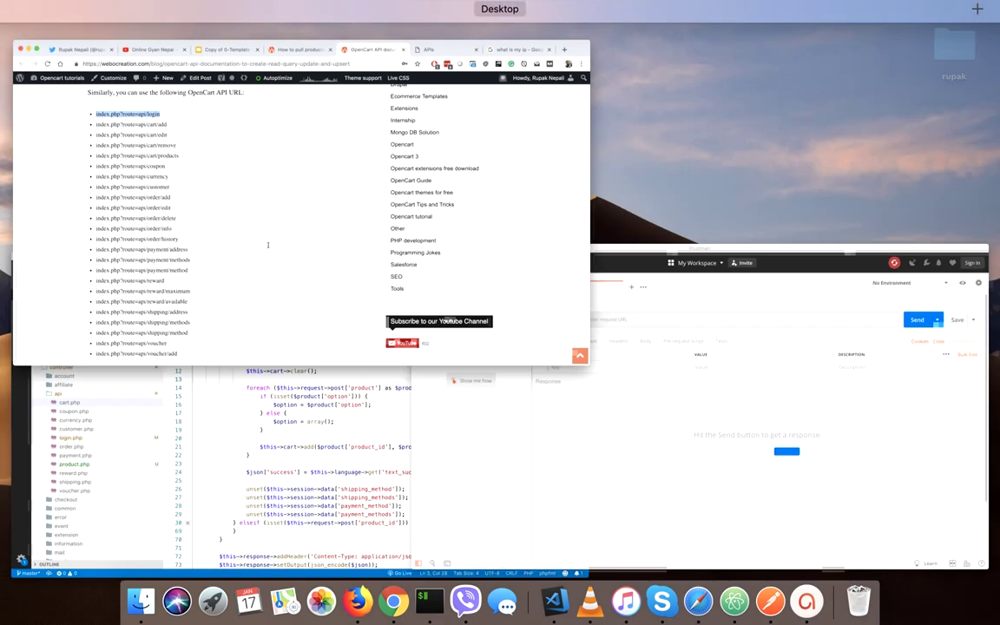
{"action": "left_click", "coordinate": [703, 312]}
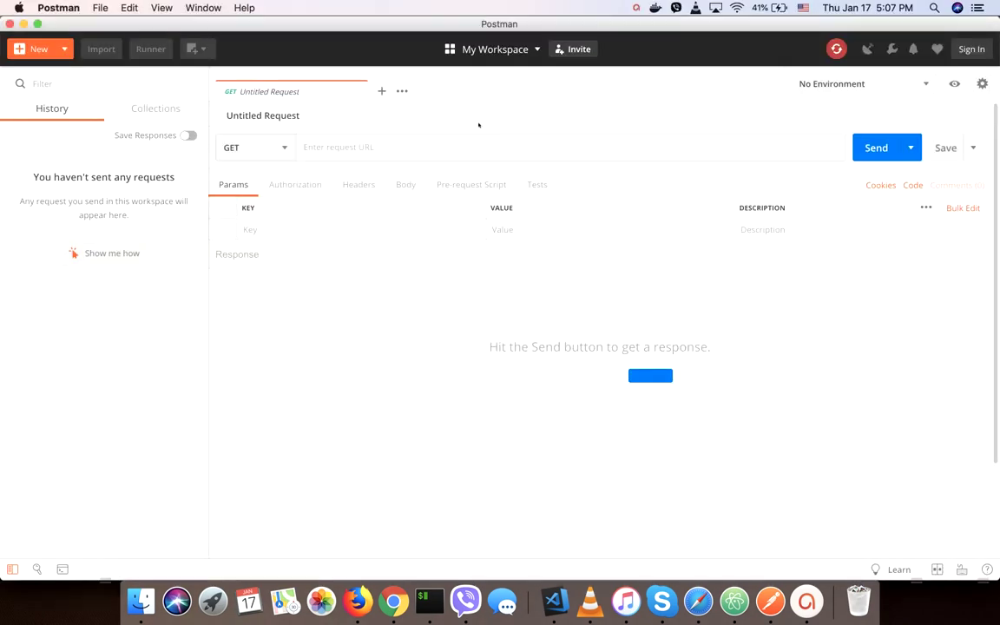
{"action": "left_click", "coordinate": [455, 149]}
{"action": "key", "text": "super+v"}
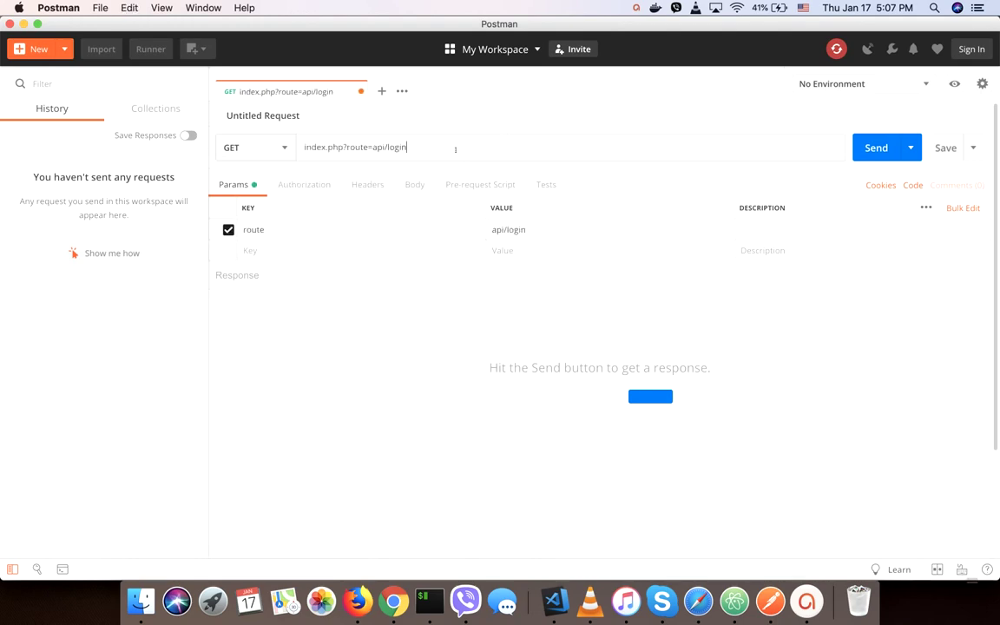
{"action": "key", "text": "ctrl+Up"}
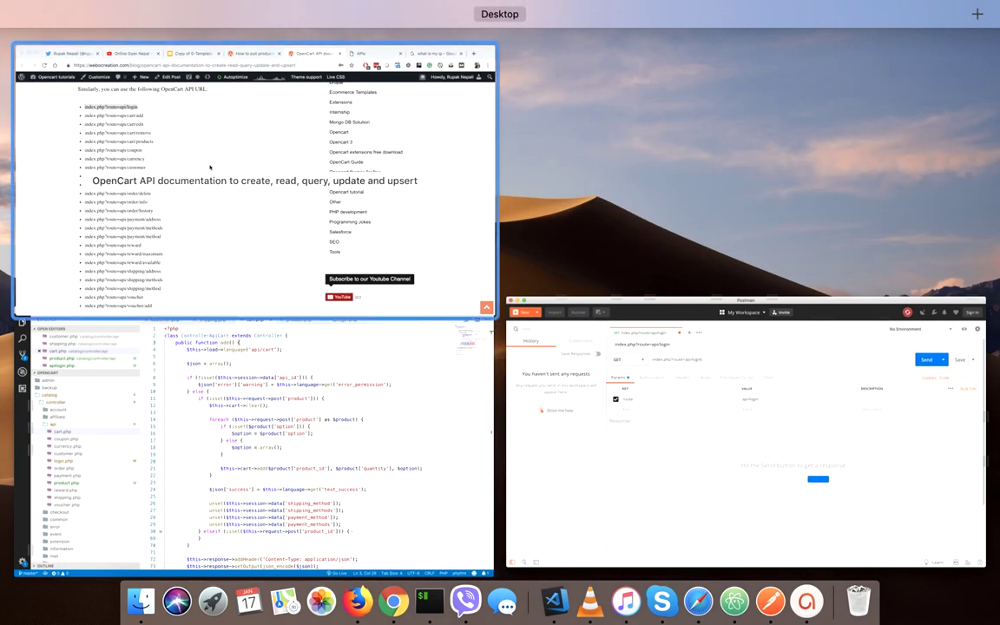
{"action": "left_click", "coordinate": [209, 167]}
{"action": "left_click", "coordinate": [760, 33]}
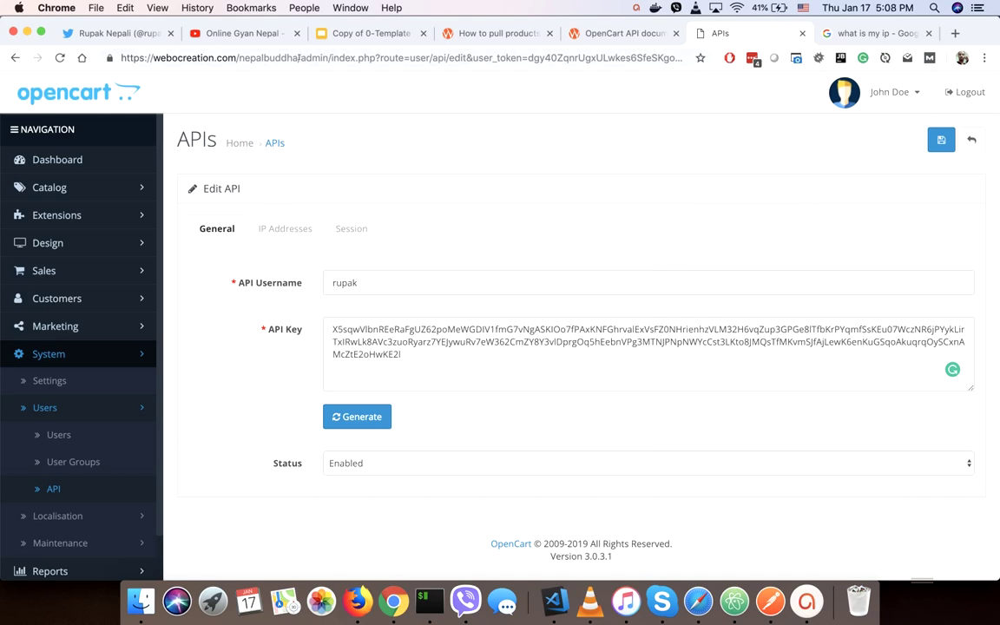
{"action": "left_click_drag", "start_coordinate": [299, 57], "coordinate": [120, 57]}
{"action": "key", "text": "super+c"}
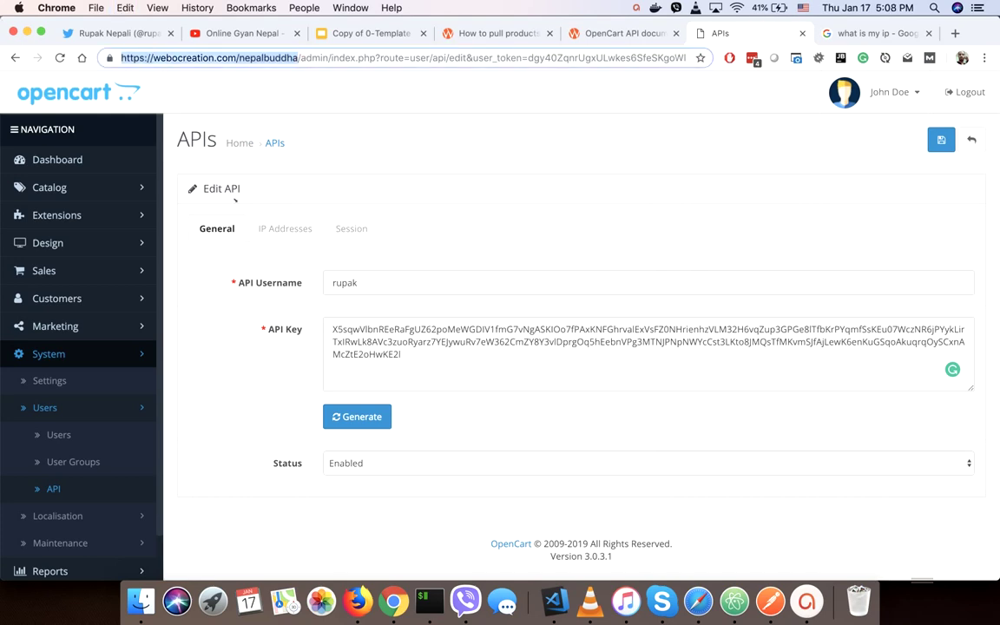
{"action": "key", "text": "ctrl+Up"}
{"action": "left_click", "coordinate": [608, 347]}
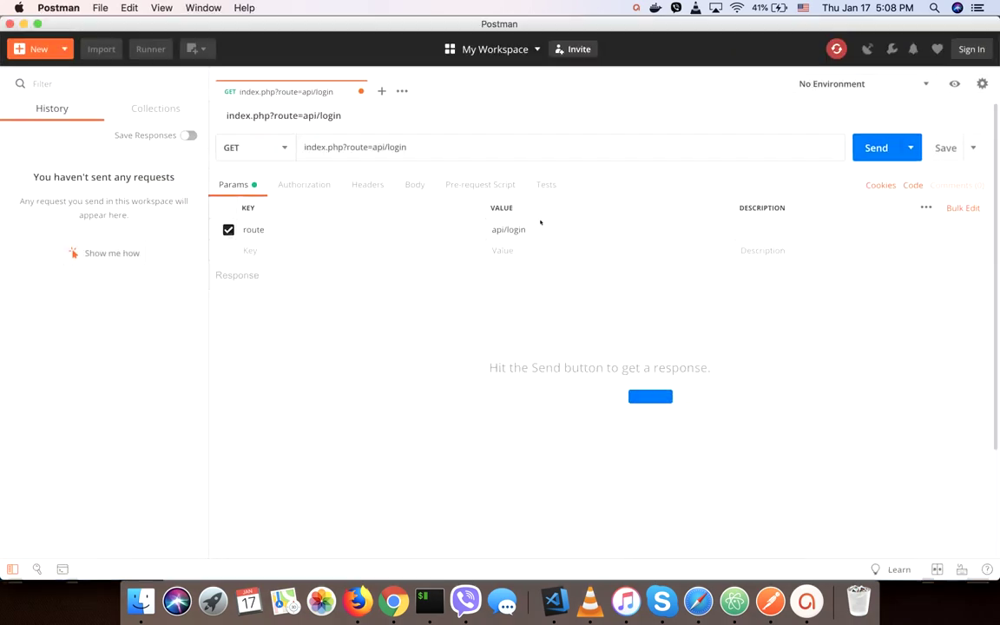
{"action": "left_click", "coordinate": [304, 147]}
{"action": "key", "text": "super+v"}
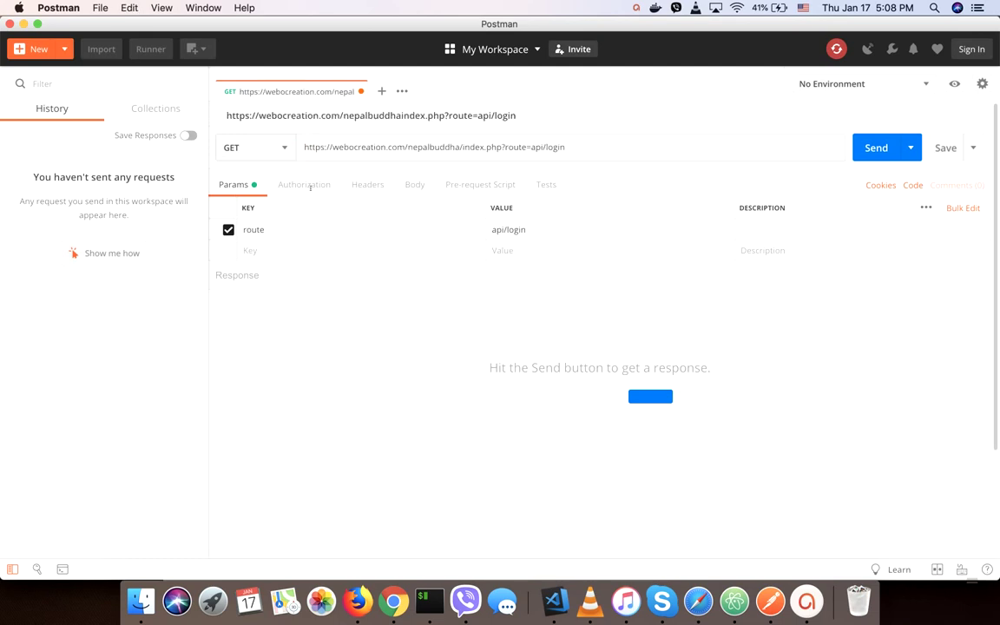
Make the login request a POST with a form-data body.
{"action": "left_click", "coordinate": [414, 189]}
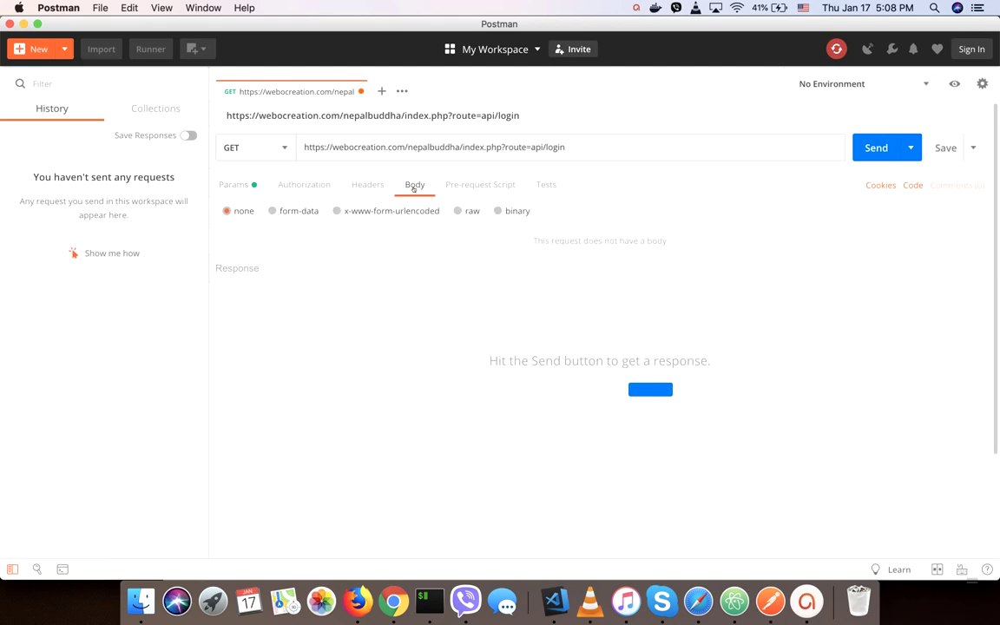
{"action": "left_click", "coordinate": [233, 144]}
{"action": "left_click", "coordinate": [237, 197]}
{"action": "left_click", "coordinate": [294, 212]}
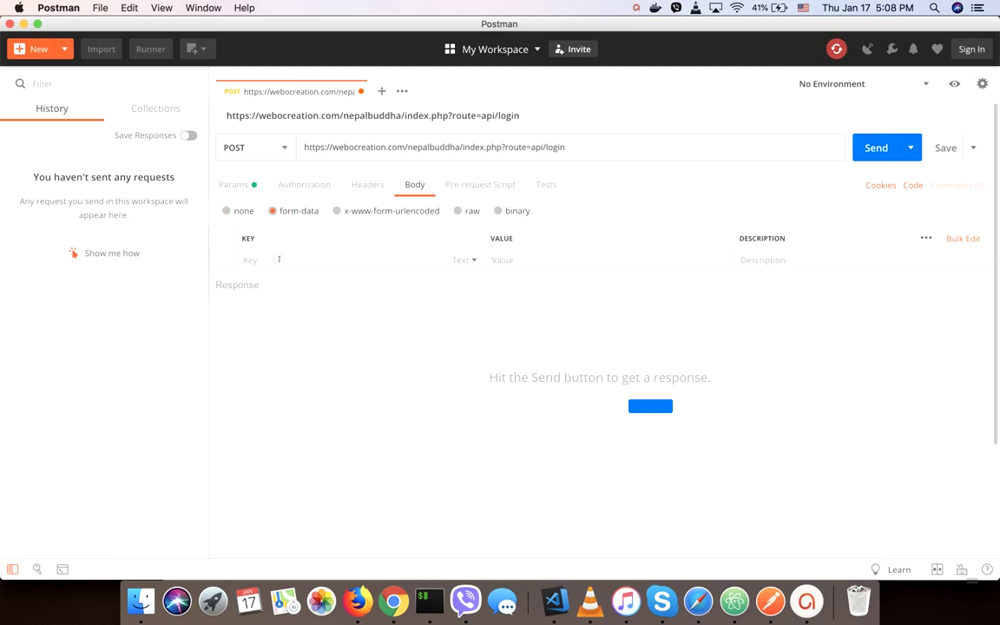
Add form-data rows 'username' set to the API username, and 'key'.
{"action": "left_click", "coordinate": [278, 259]}
{"action": "type", "text": "usern"}
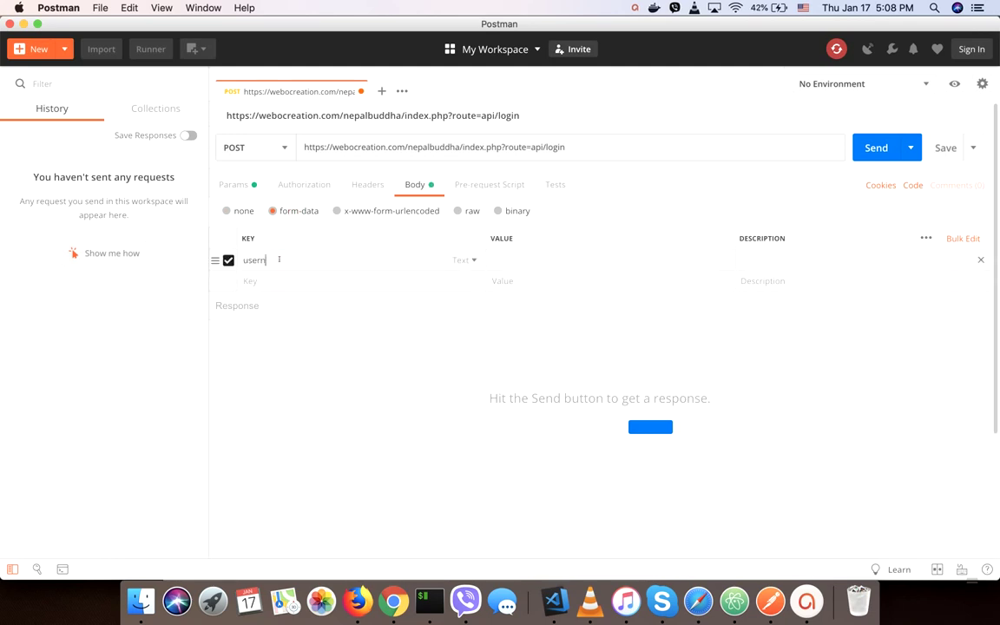
{"action": "type", "text": "ame"}
{"action": "left_click", "coordinate": [494, 263]}
{"action": "type", "text": "rupak"}
{"action": "left_click", "coordinate": [414, 283]}
{"action": "type", "text": "key"}
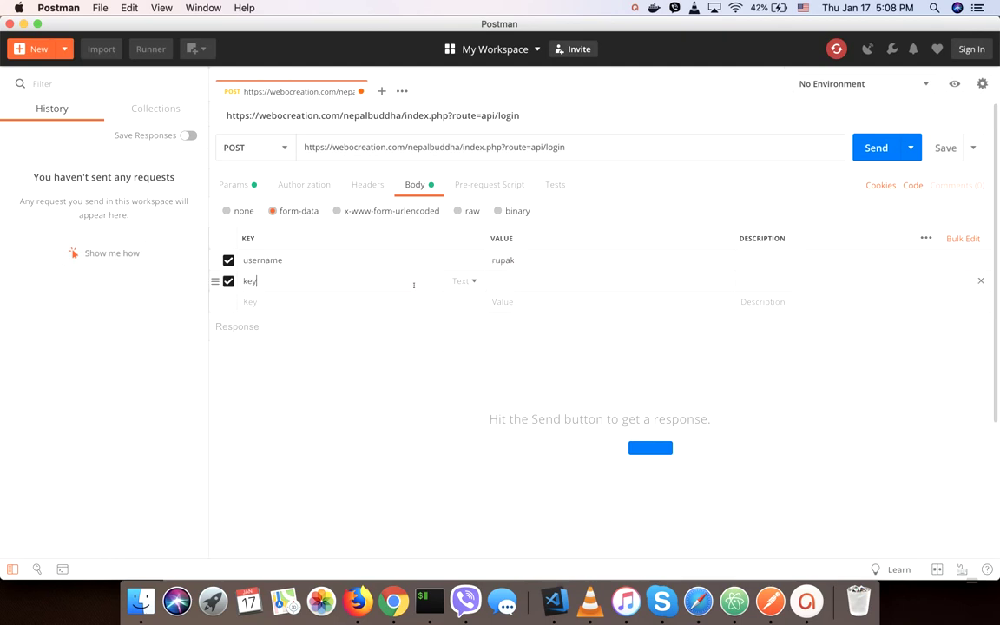
{"action": "left_click", "coordinate": [585, 282]}
Fill the key row with the API key copied from OpenCart and send the login request.
{"action": "key", "text": "ctrl+Up"}
{"action": "left_click", "coordinate": [269, 174]}
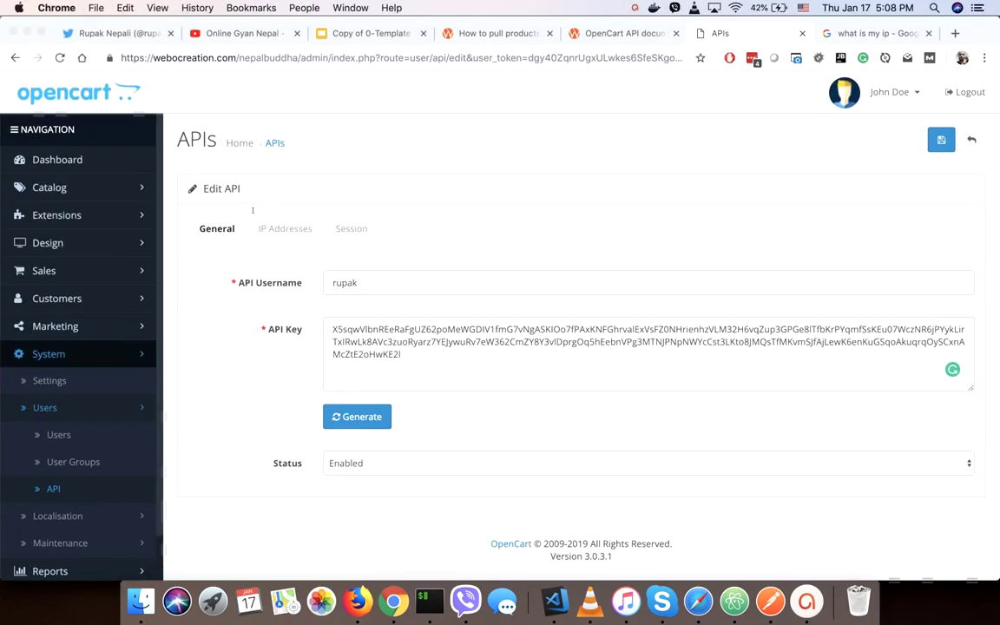
{"action": "left_click", "coordinate": [402, 363]}
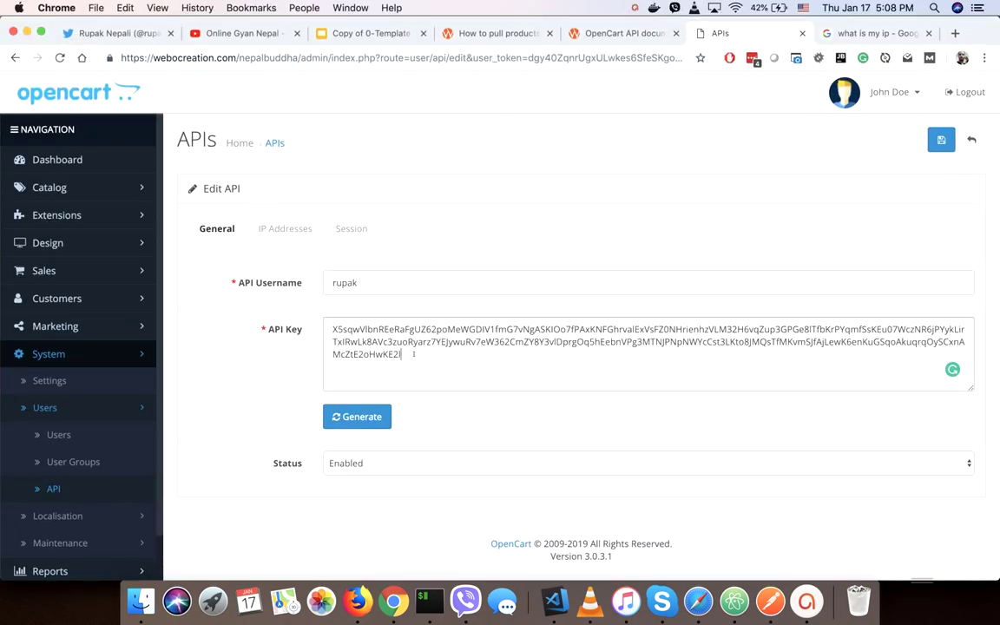
{"action": "key", "text": "super+a"}
{"action": "key", "text": "ctrl+Up"}
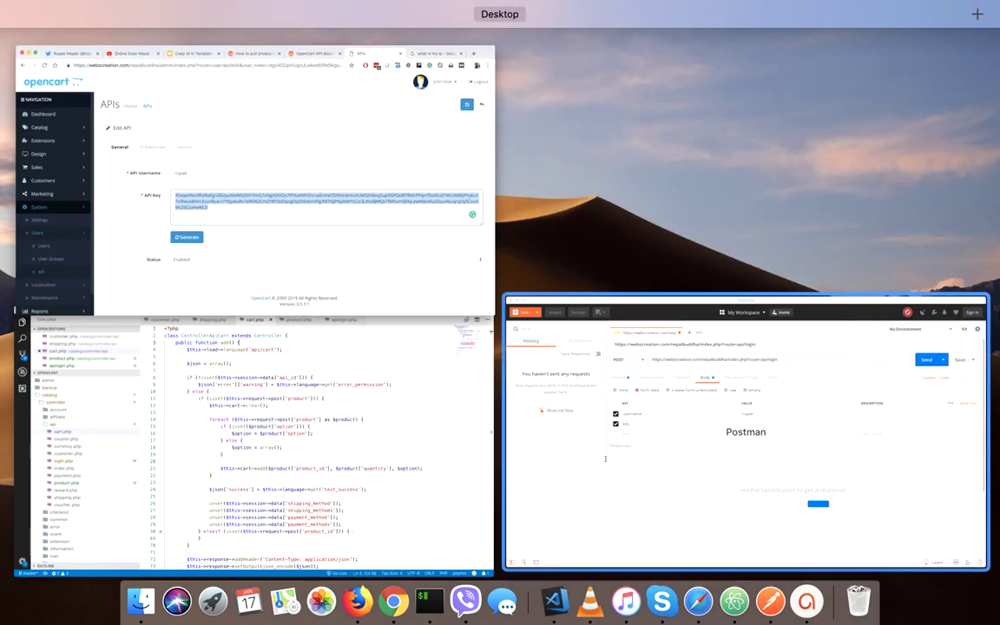
{"action": "left_click", "coordinate": [573, 300]}
{"action": "left_click", "coordinate": [566, 284]}
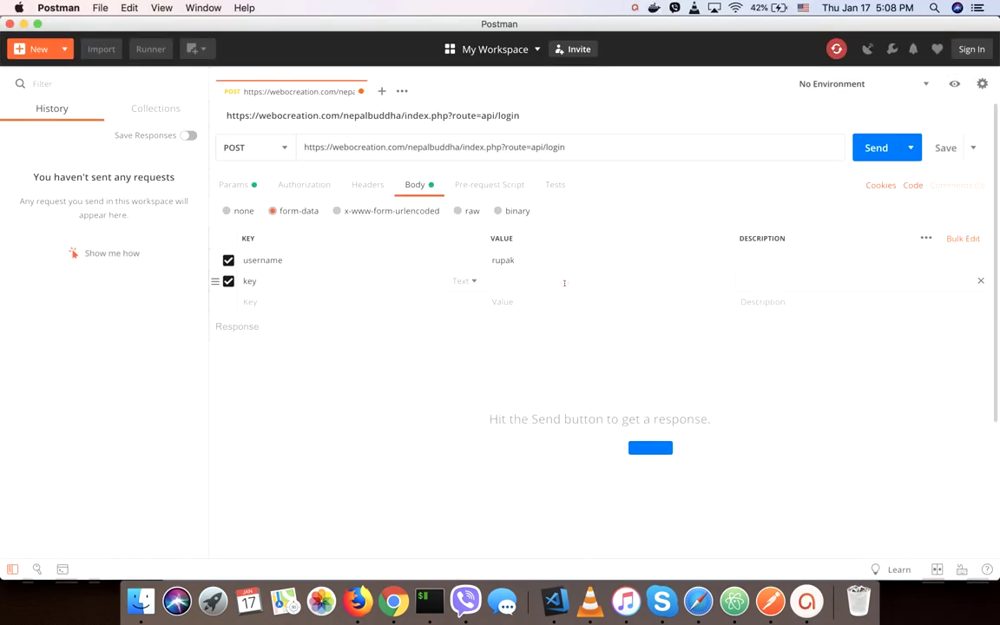
{"action": "key", "text": "super+v"}
{"action": "left_click", "coordinate": [376, 376]}
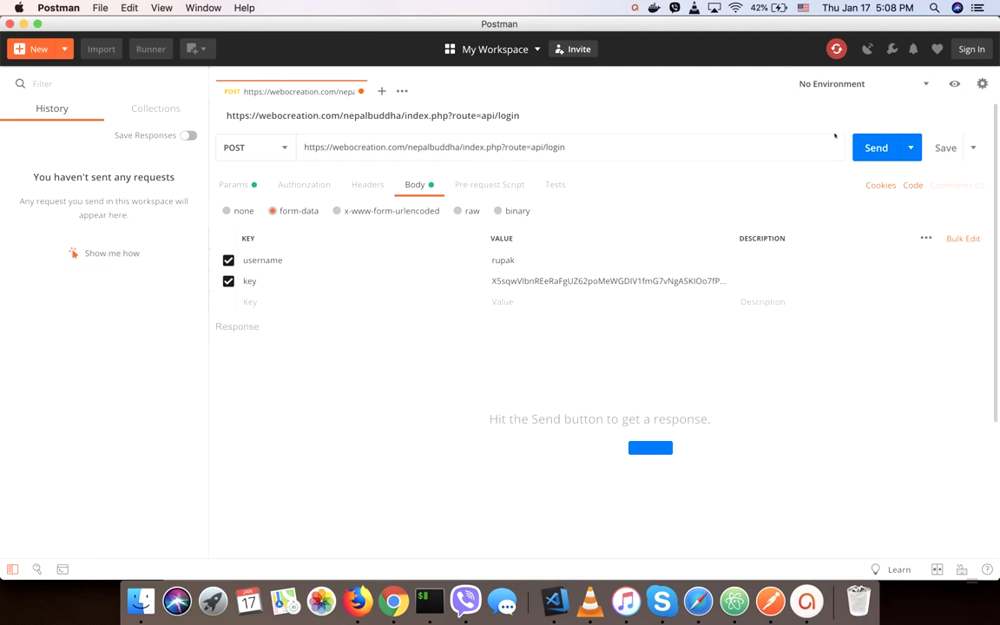
{"action": "left_click", "coordinate": [879, 149]}
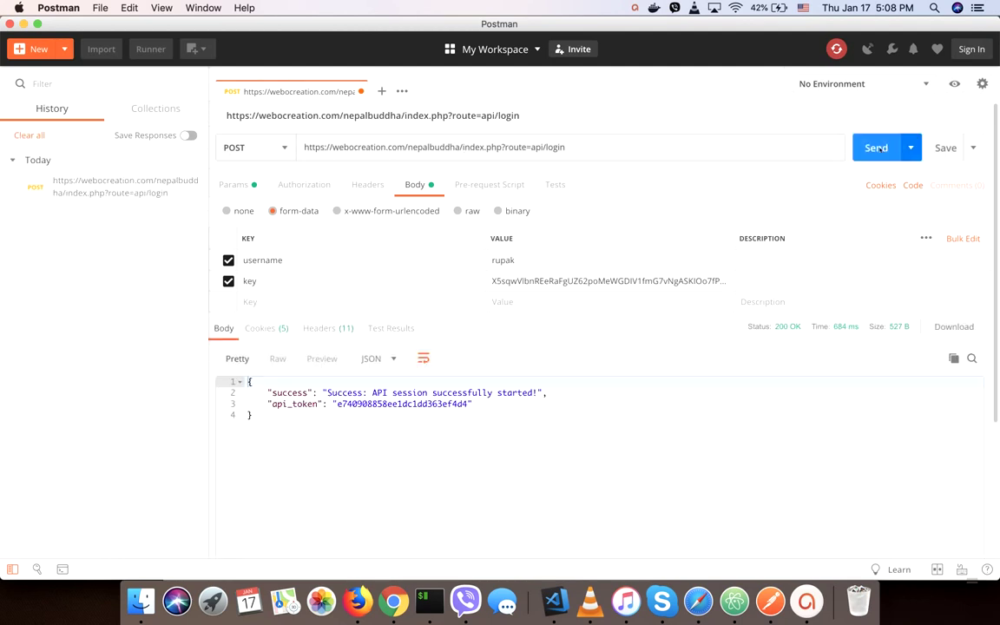
Examine the returned success message and api_token, then start a new empty request.
{"action": "left_click_drag", "start_coordinate": [367, 405], "coordinate": [444, 405]}
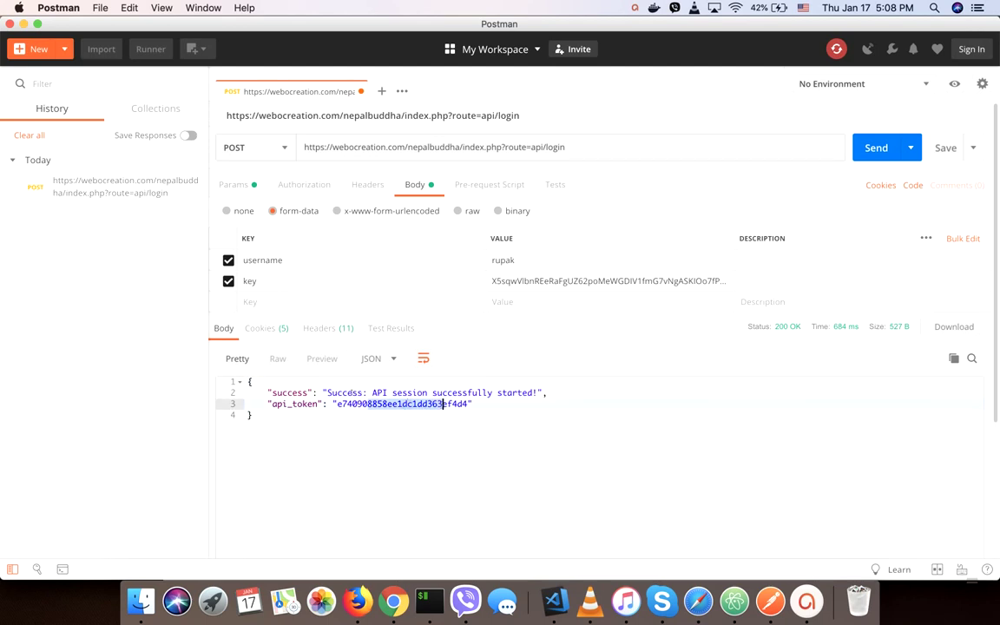
{"action": "left_click_drag", "start_coordinate": [348, 392], "coordinate": [253, 416]}
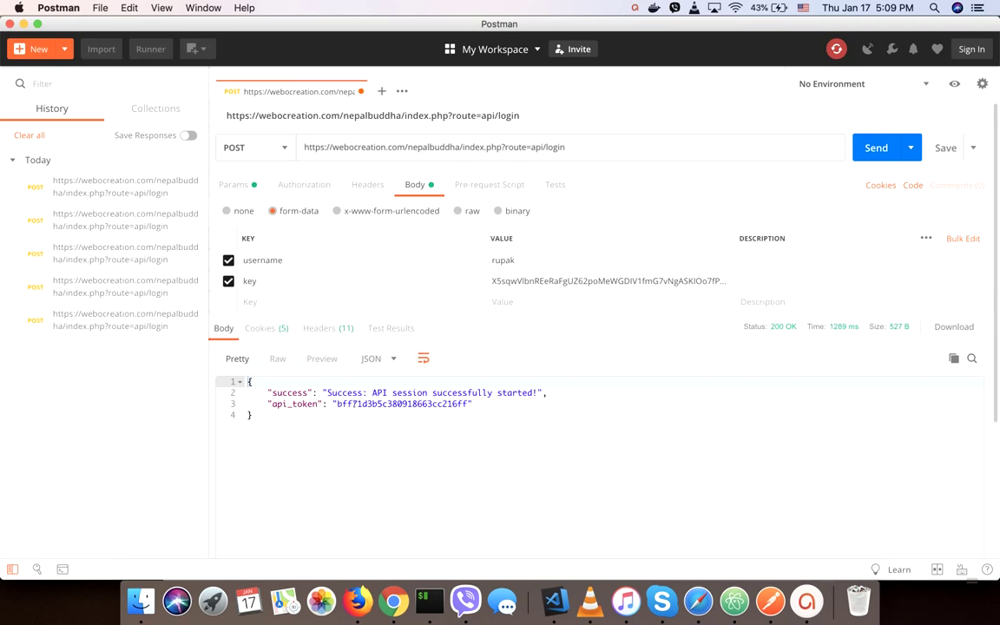
{"action": "left_click", "coordinate": [252, 405]}
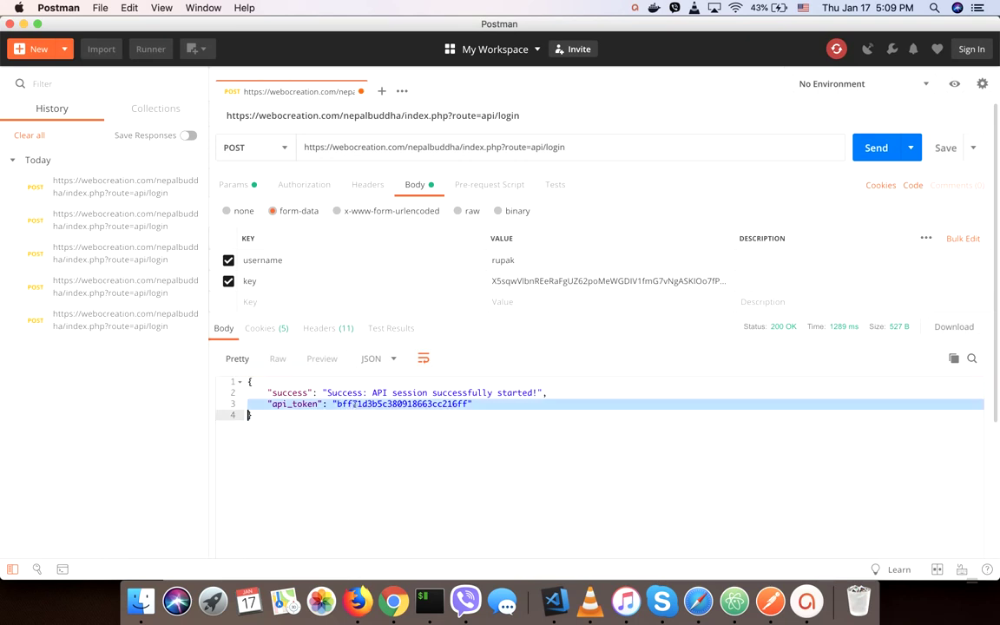
{"action": "left_click", "coordinate": [330, 405]}
{"action": "key", "text": "Right"}
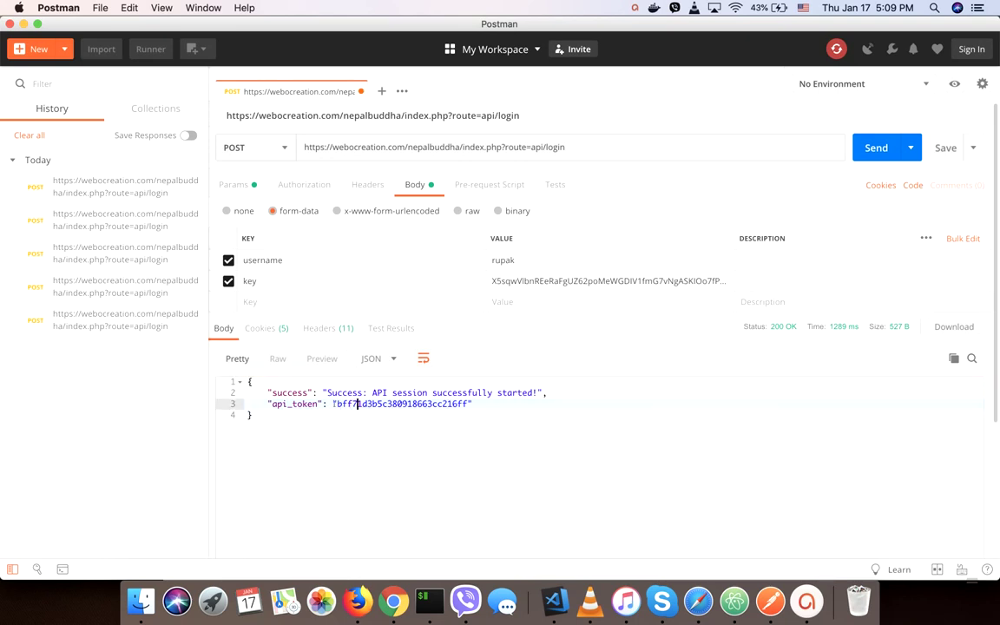
{"action": "left_click", "coordinate": [382, 91]}
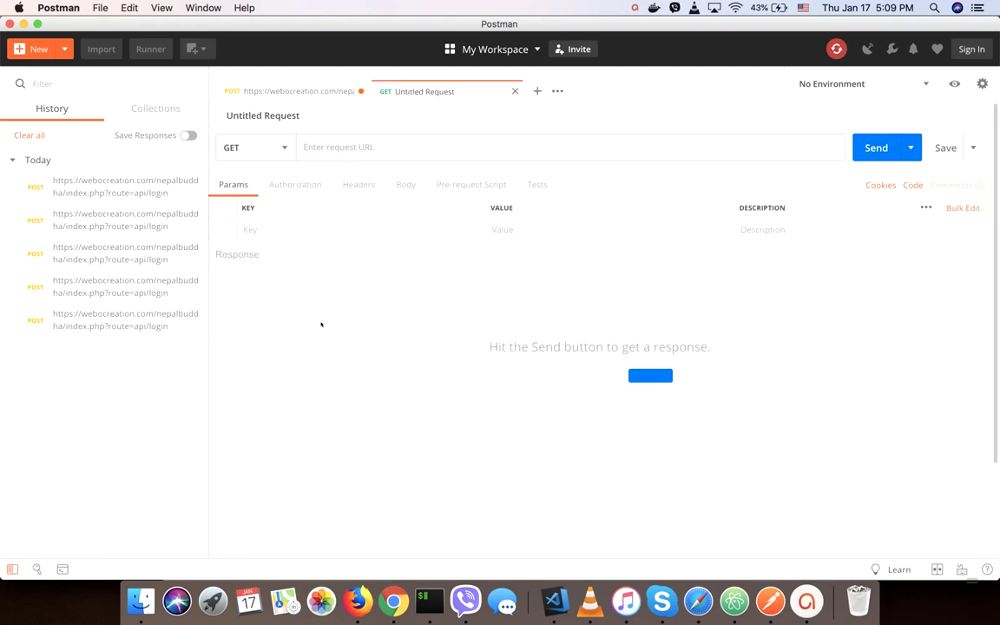
Copy the api/cart/add route from the OpenCart API documentation.
{"action": "key", "text": "ctrl+Up"}
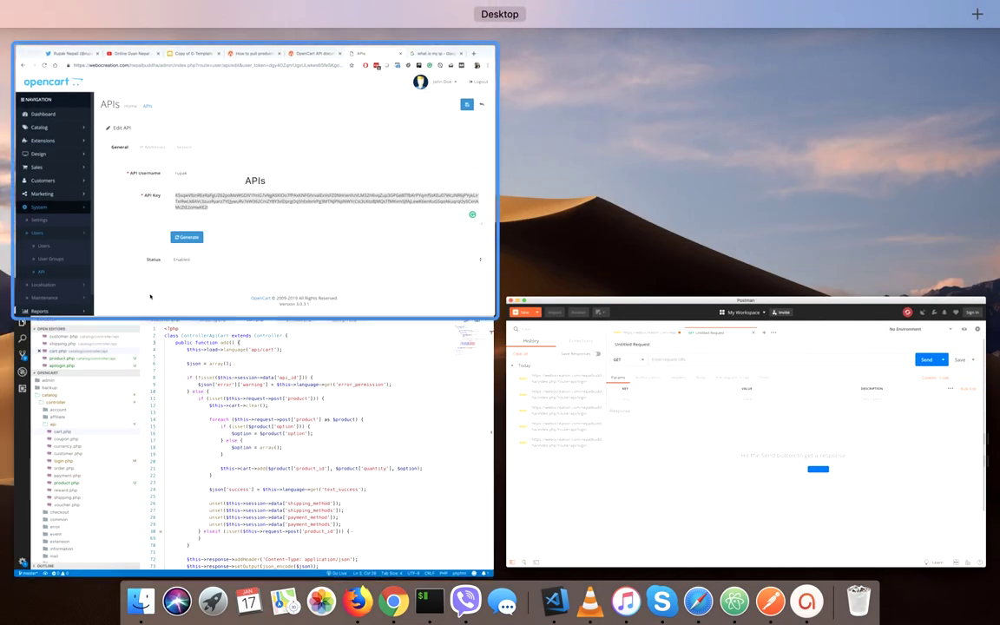
{"action": "left_click", "coordinate": [119, 203]}
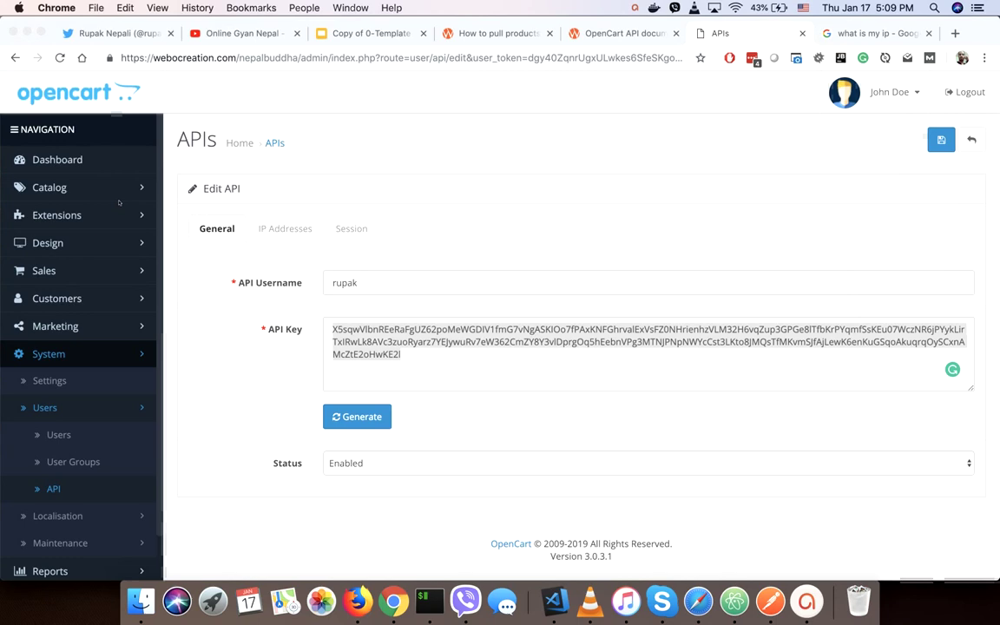
{"action": "left_click", "coordinate": [568, 33]}
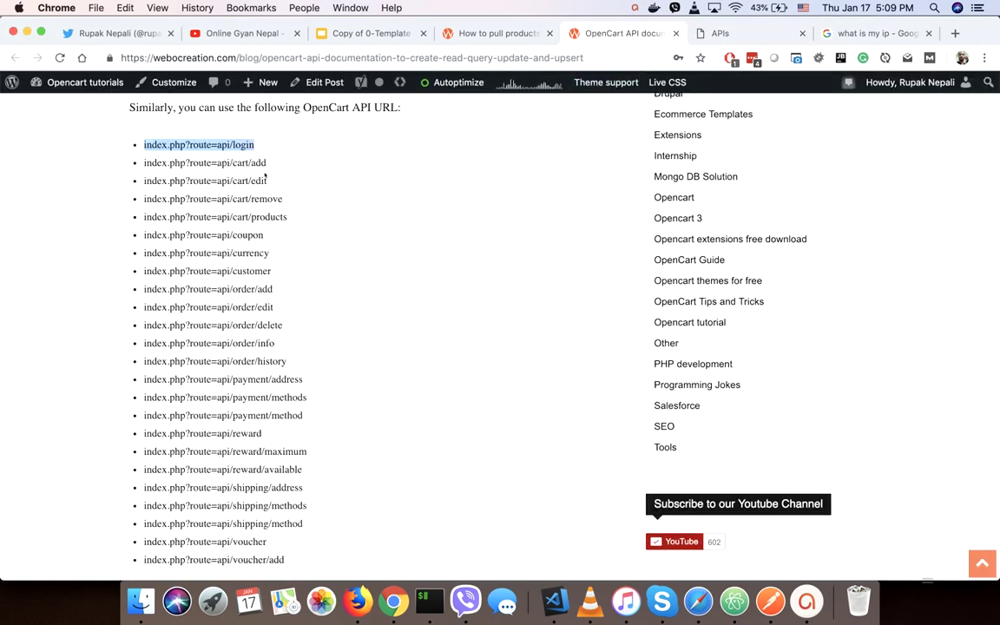
{"action": "left_click", "coordinate": [272, 149]}
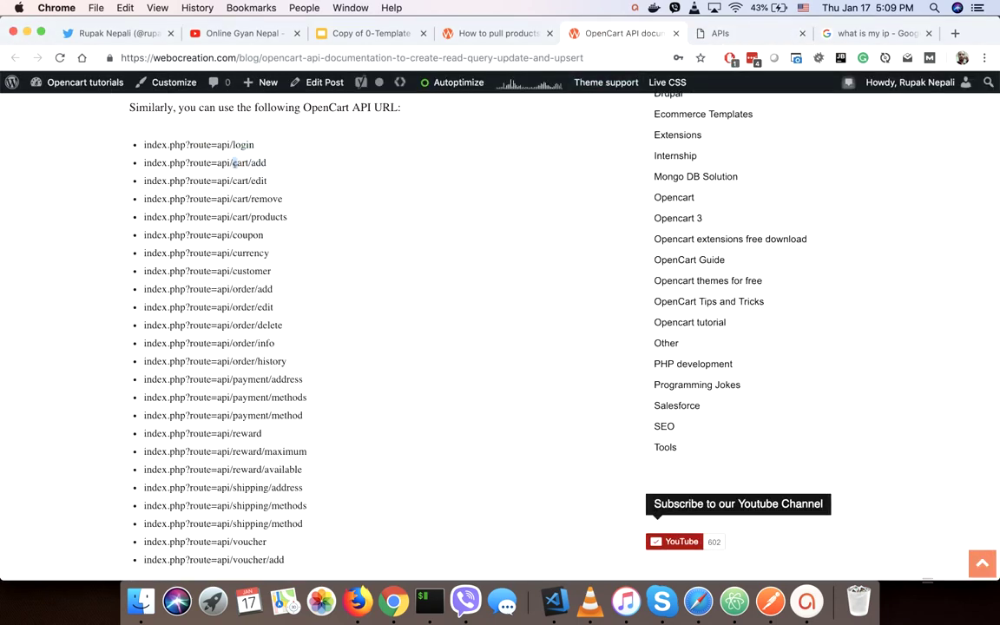
{"action": "left_click_drag", "start_coordinate": [144, 162], "coordinate": [268, 163]}
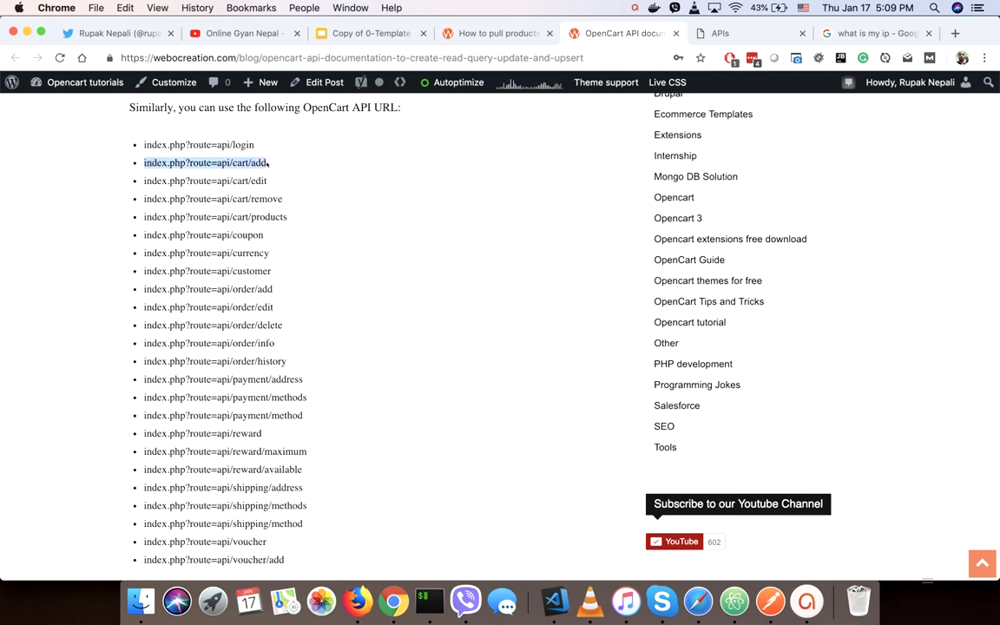
{"action": "key", "text": "super+c"}
Set the new request's URL to the store base URL plus index.php?route=api/cart/add.
{"action": "key", "text": "ctrl+Up"}
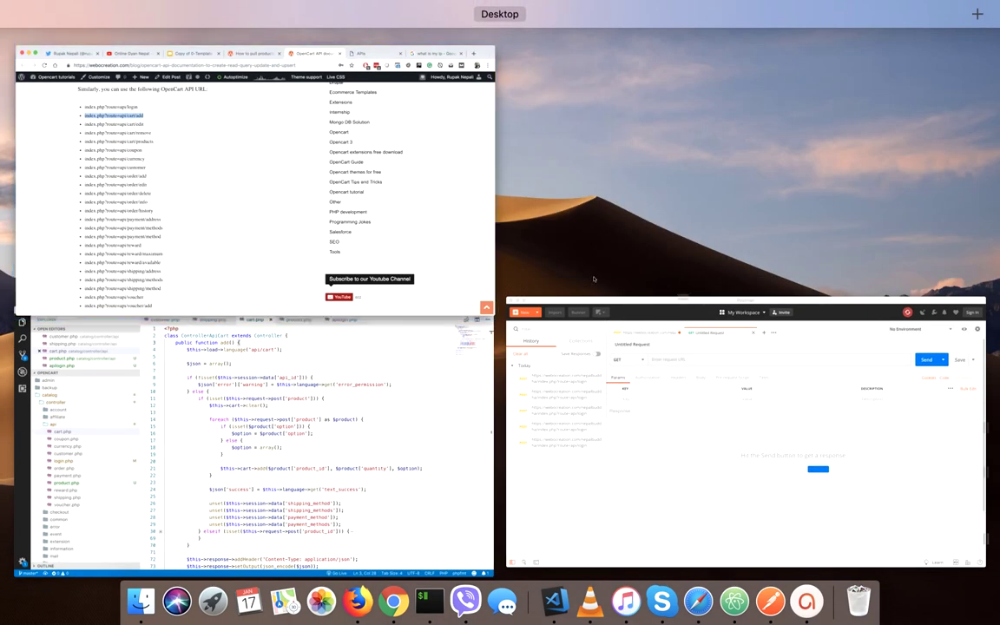
{"action": "left_click", "coordinate": [665, 466]}
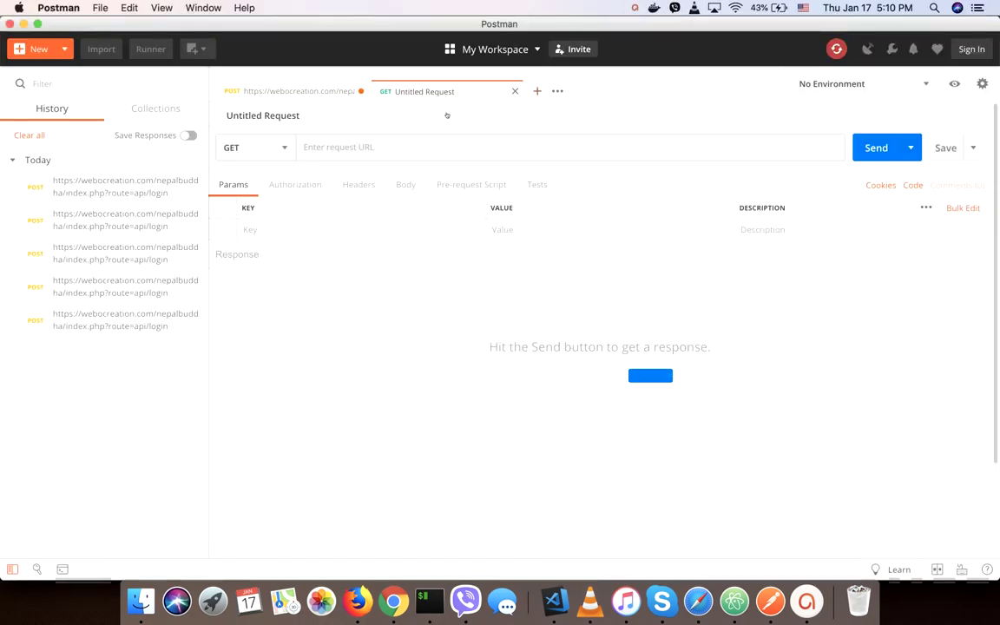
{"action": "left_click", "coordinate": [368, 148]}
{"action": "key", "text": "super+v"}
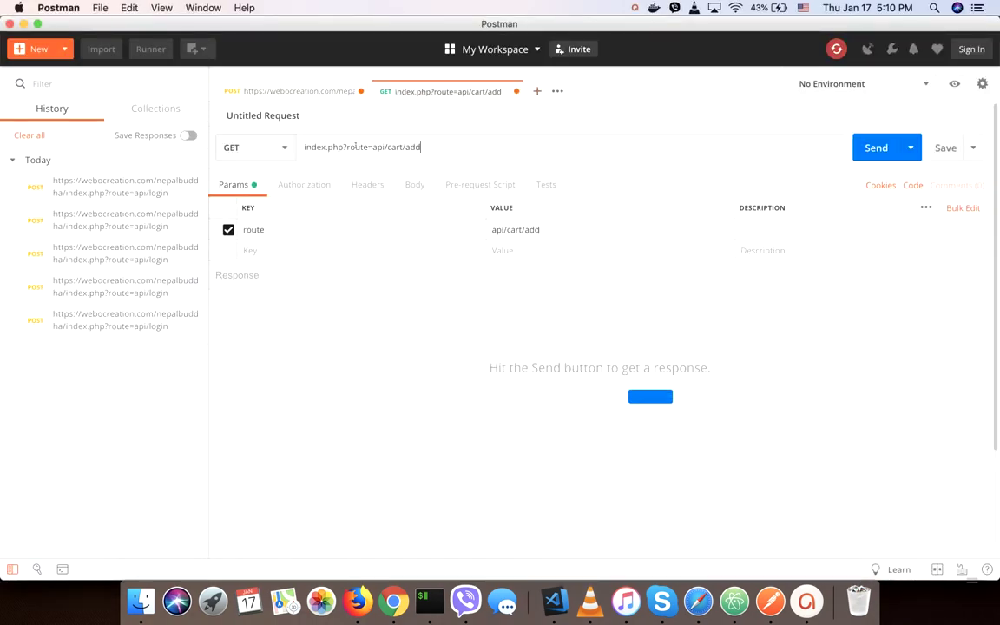
{"action": "left_click", "coordinate": [277, 91]}
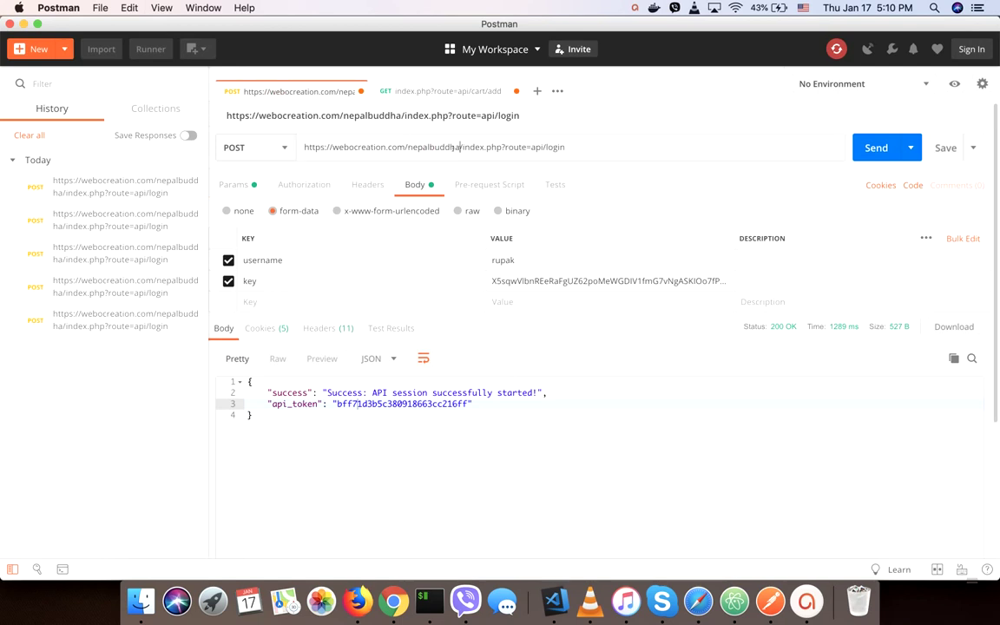
{"action": "left_click_drag", "start_coordinate": [460, 146], "coordinate": [259, 143]}
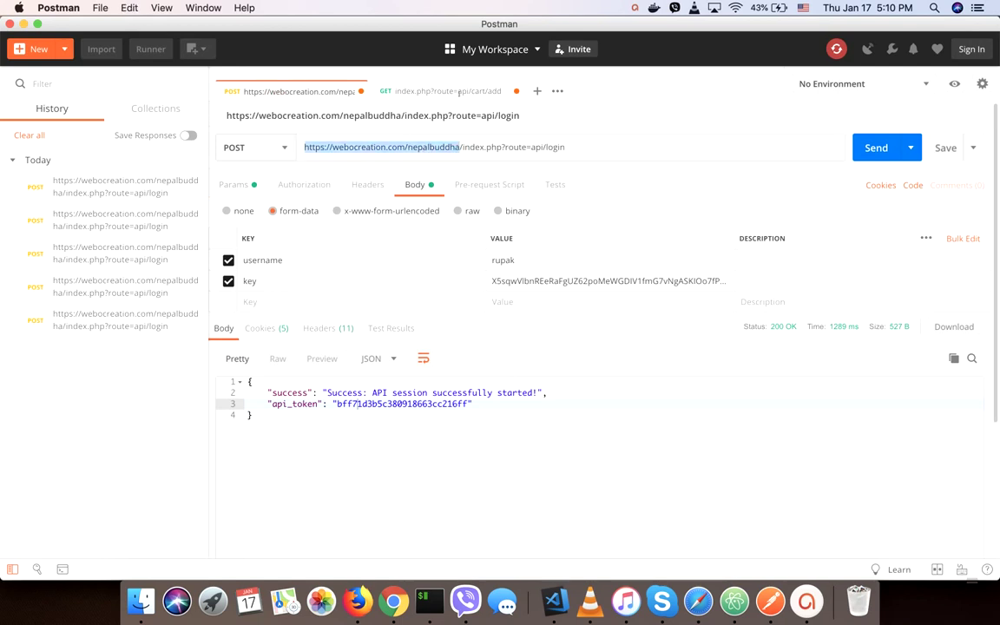
{"action": "left_click", "coordinate": [412, 88]}
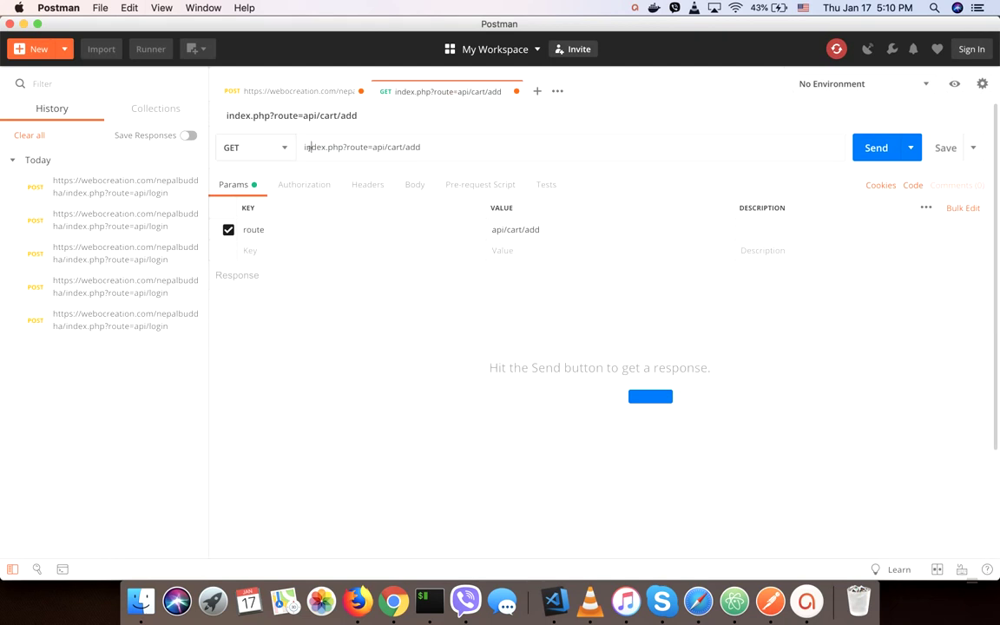
{"action": "key", "text": "super+v"}
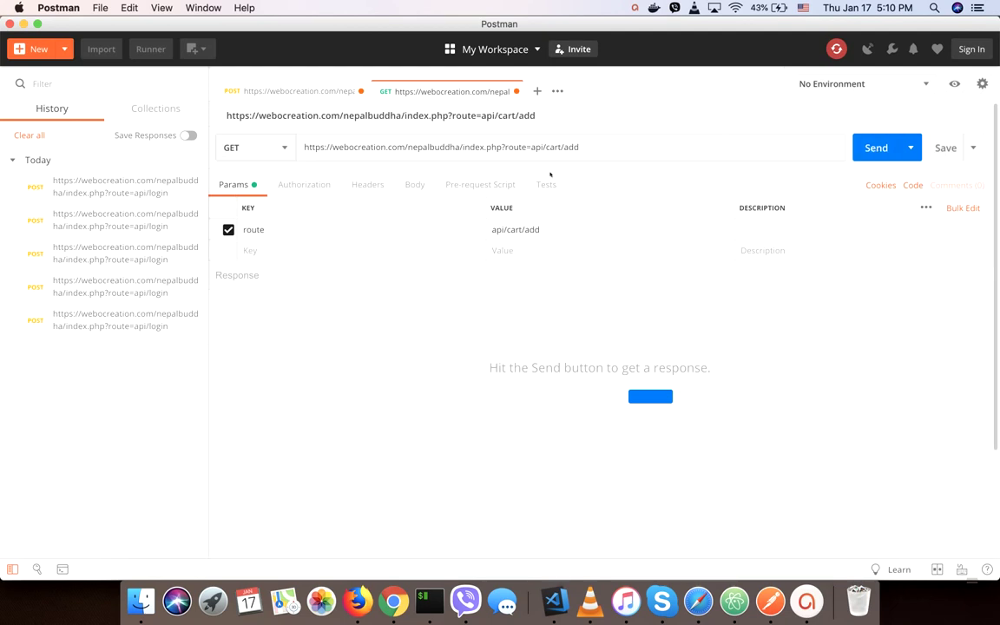
Make it a POST with form-data product_id 40 and send it, getting a no-permission warning.
{"action": "left_click", "coordinate": [253, 146]}
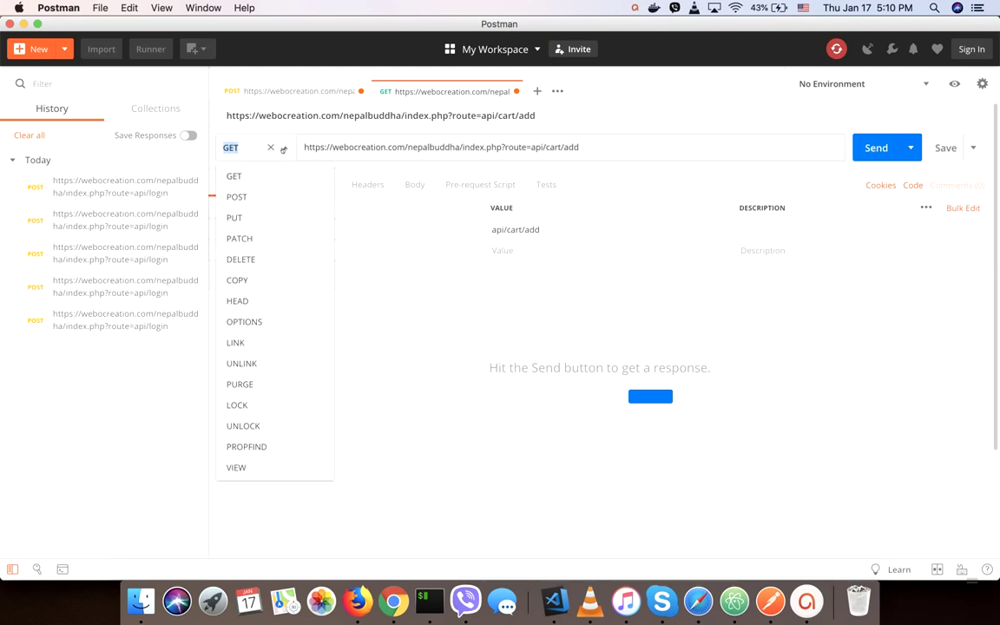
{"action": "left_click", "coordinate": [240, 197]}
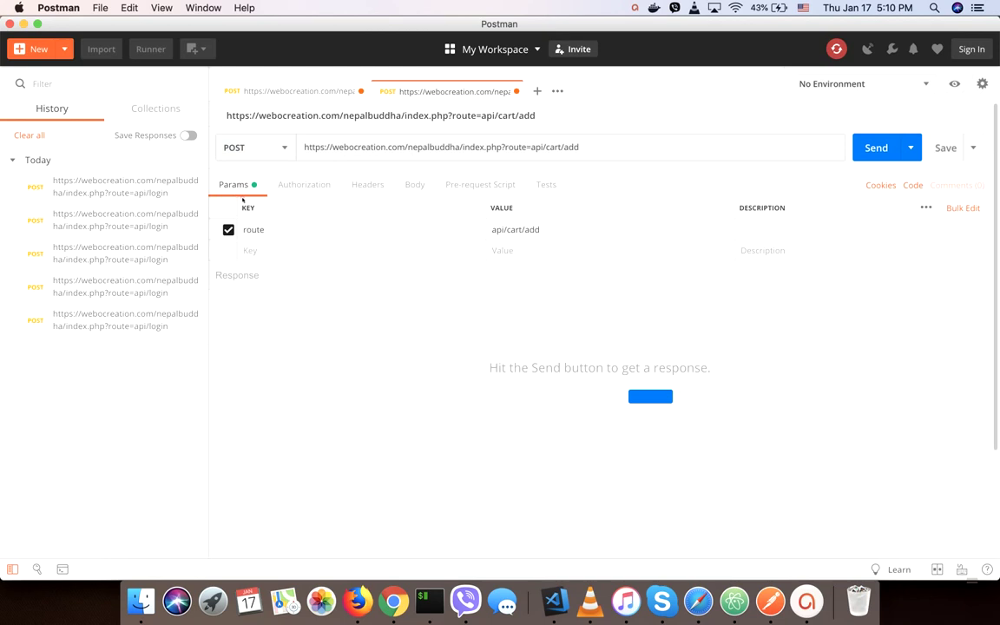
{"action": "left_click", "coordinate": [414, 186]}
{"action": "left_click", "coordinate": [282, 211]}
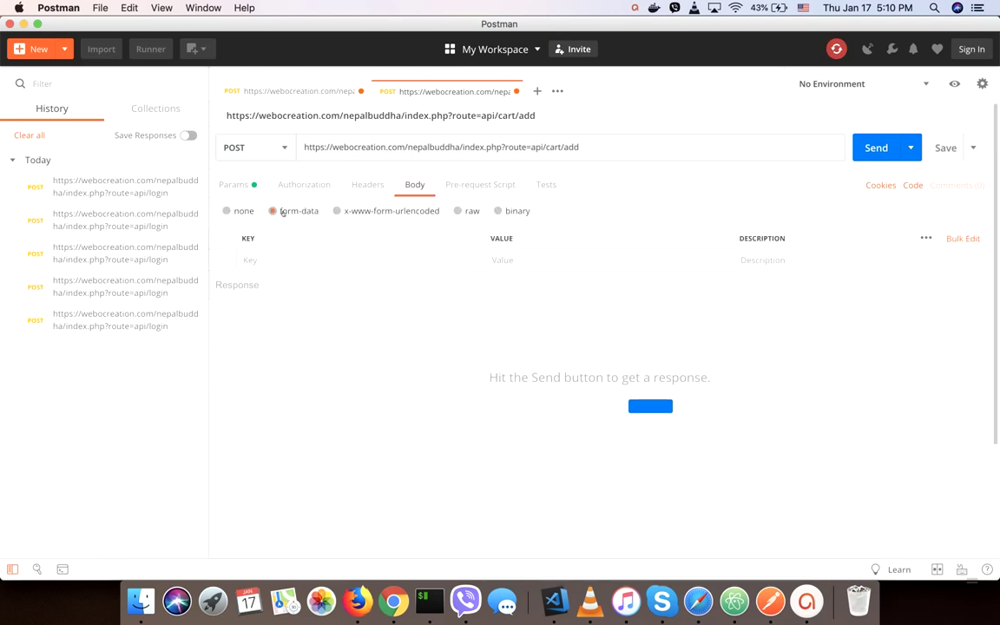
{"action": "left_click", "coordinate": [280, 259]}
{"action": "type", "text": "product"}
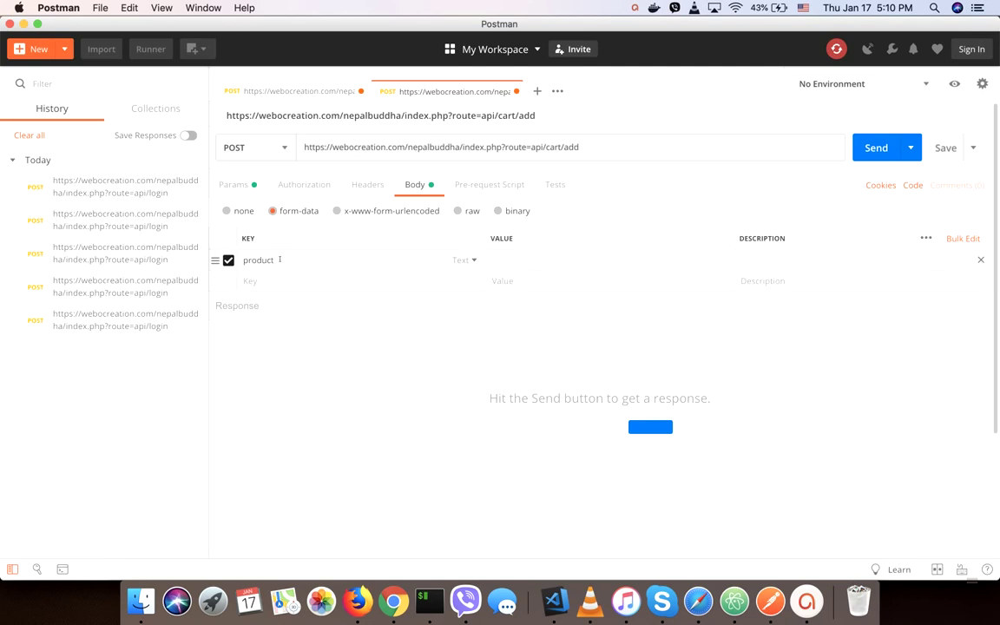
{"action": "type", "text": "_id"}
{"action": "left_click", "coordinate": [511, 261]}
{"action": "type", "text": "40"}
{"action": "left_click", "coordinate": [872, 148]}
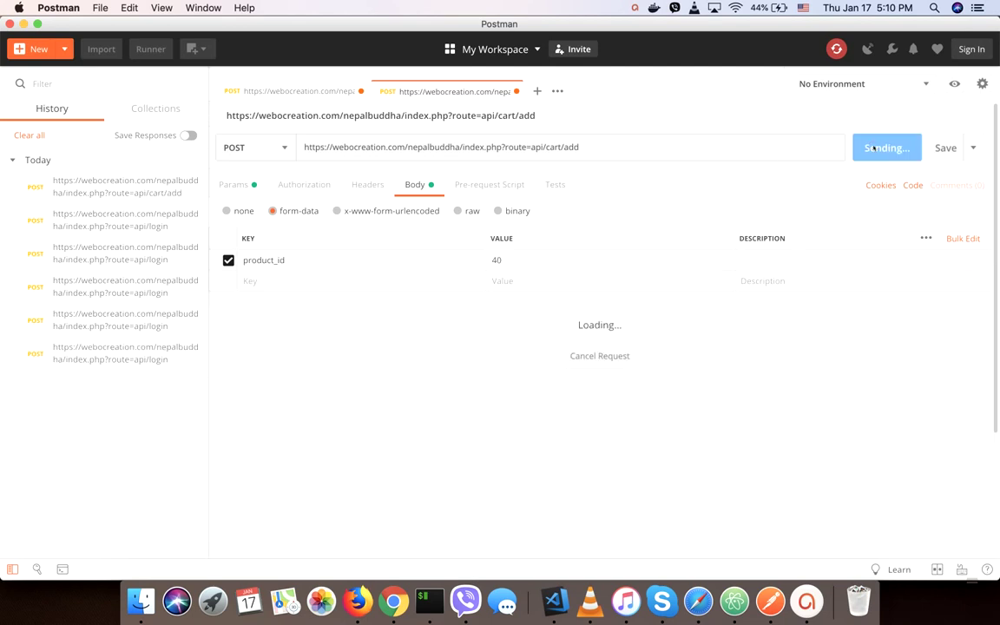
{"action": "left_click_drag", "start_coordinate": [346, 382], "coordinate": [573, 382]}
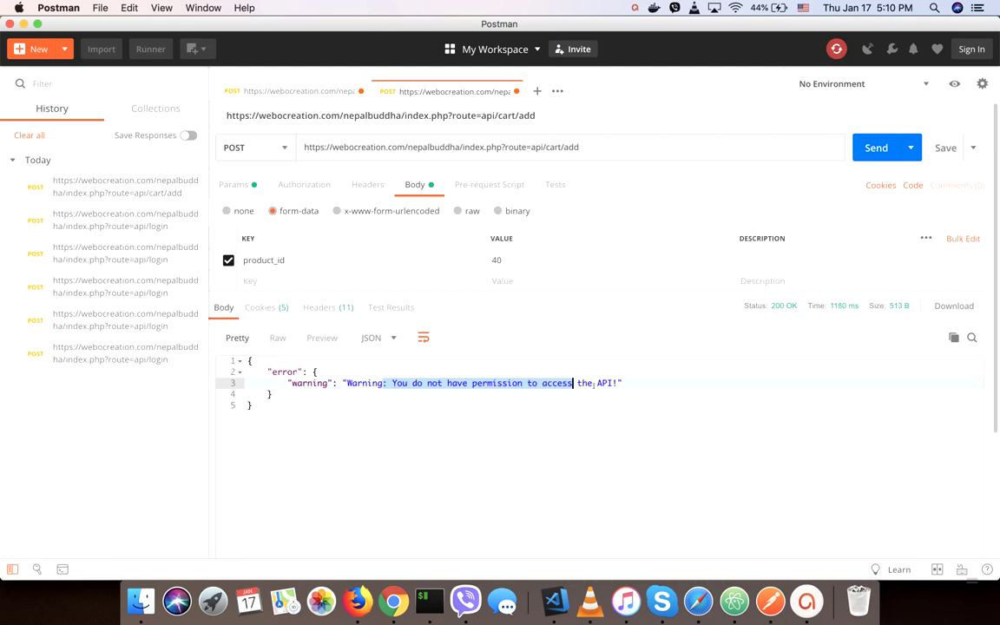
{"action": "left_click", "coordinate": [262, 91]}
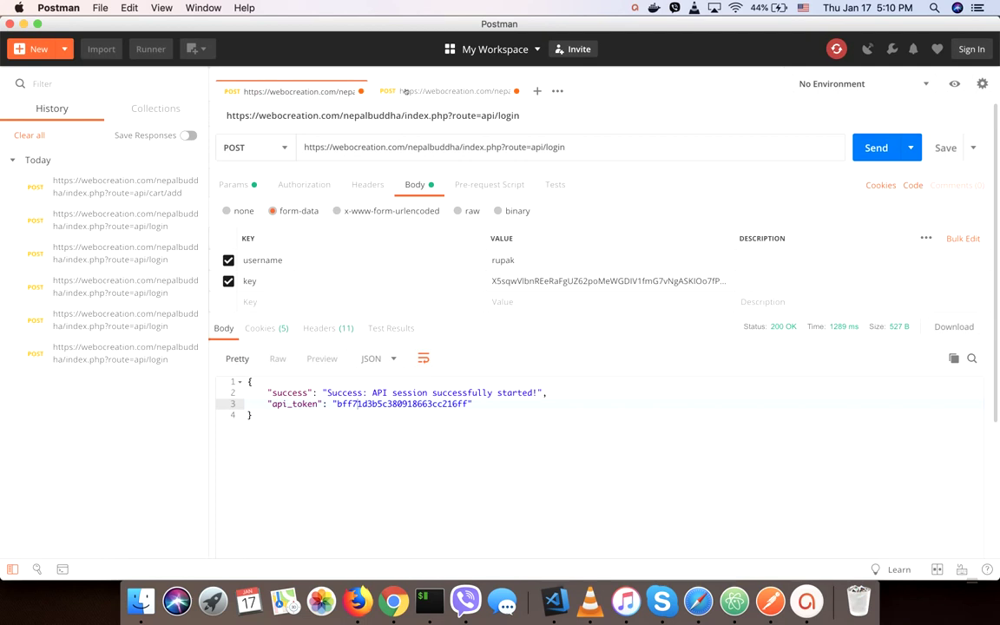
Copy the api_token value from the login request's response.
{"action": "left_click", "coordinate": [405, 91]}
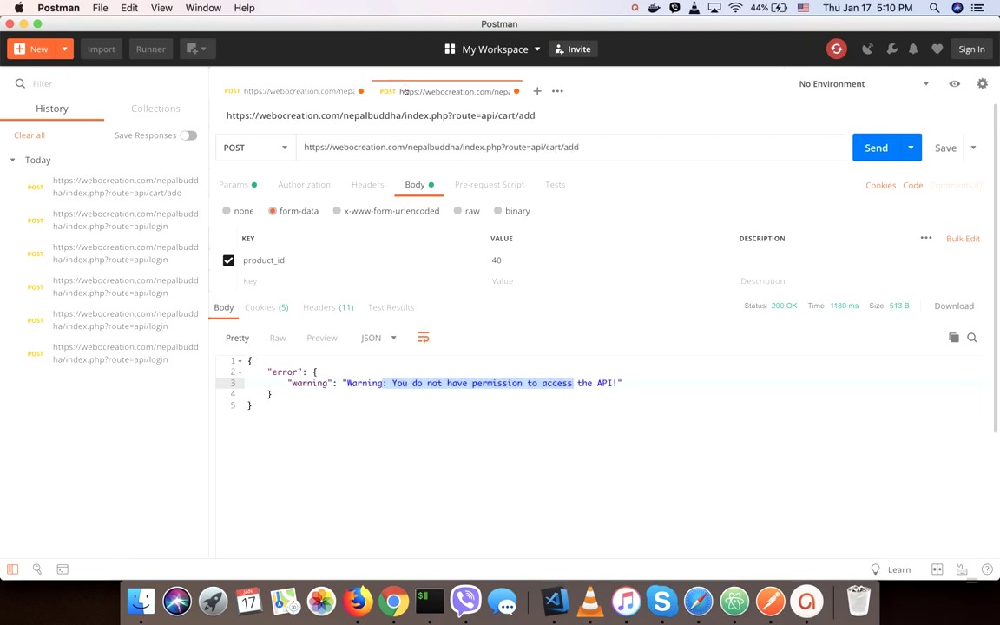
{"action": "left_click", "coordinate": [296, 92]}
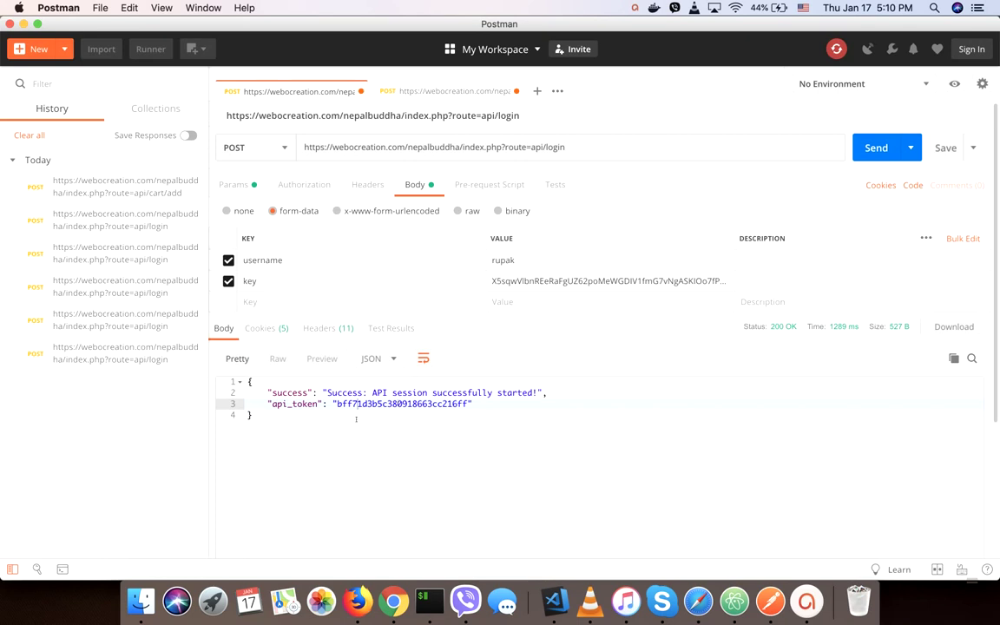
{"action": "left_click", "coordinate": [356, 418]}
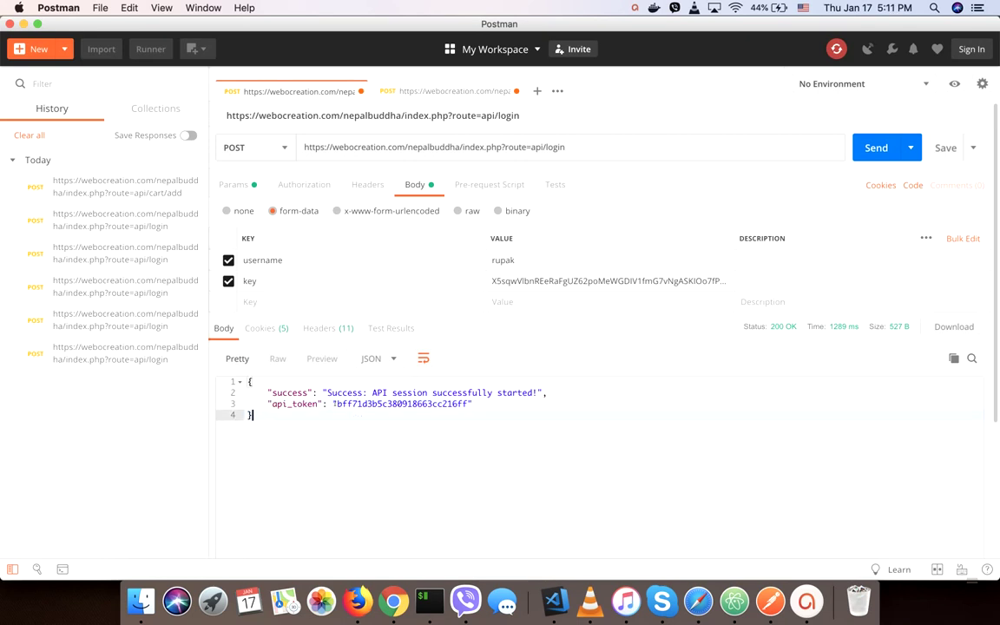
{"action": "left_click", "coordinate": [335, 403]}
{"action": "left_click_drag", "start_coordinate": [336, 404], "coordinate": [469, 404]}
{"action": "key", "text": "super+c"}
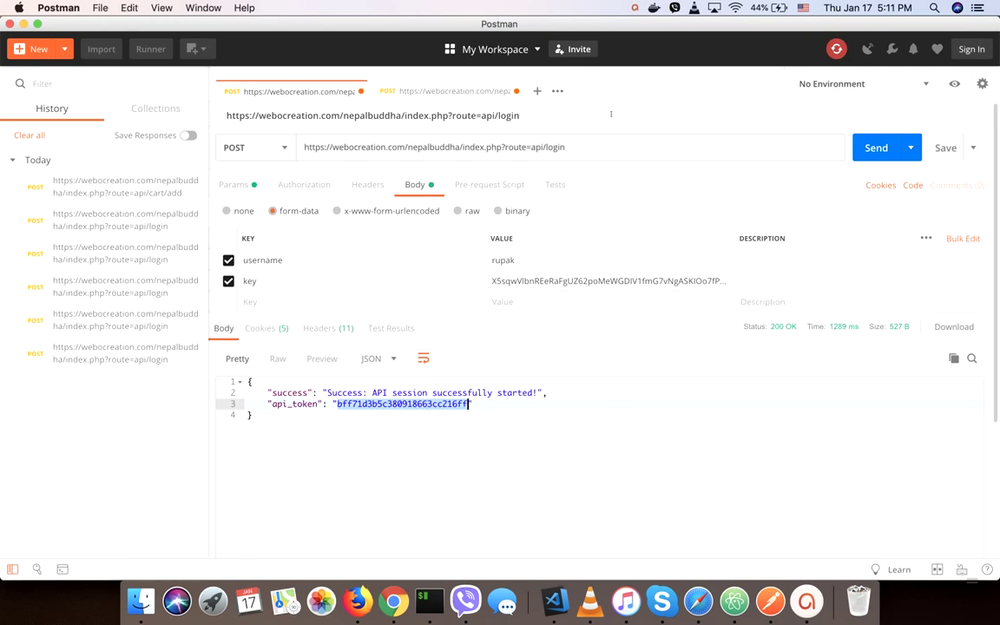
Append &api_token= with the copied token to the cart/add URL and resend it.
{"action": "left_click", "coordinate": [471, 94]}
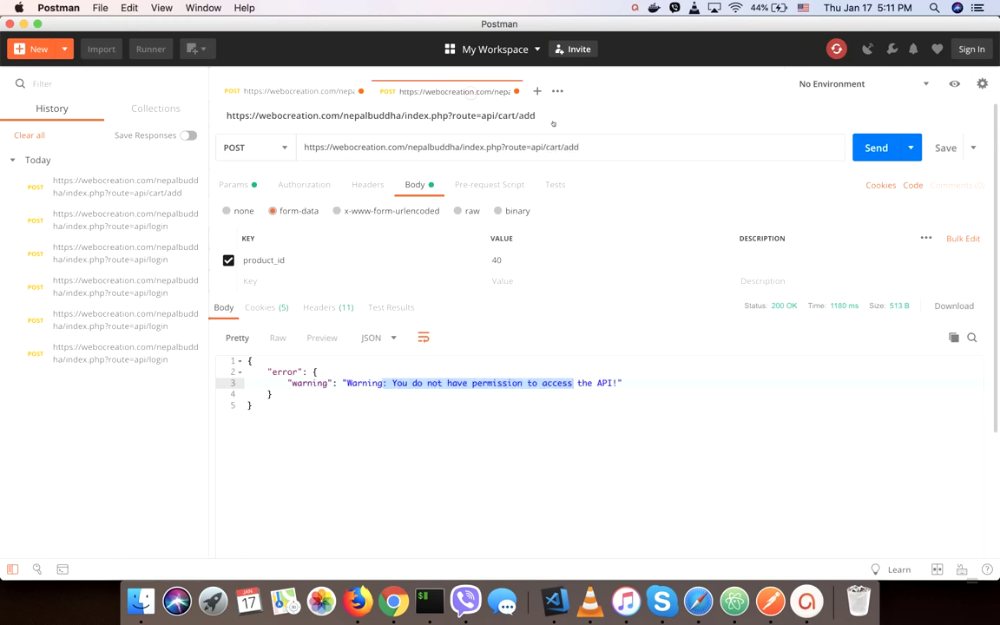
{"action": "left_click", "coordinate": [593, 148]}
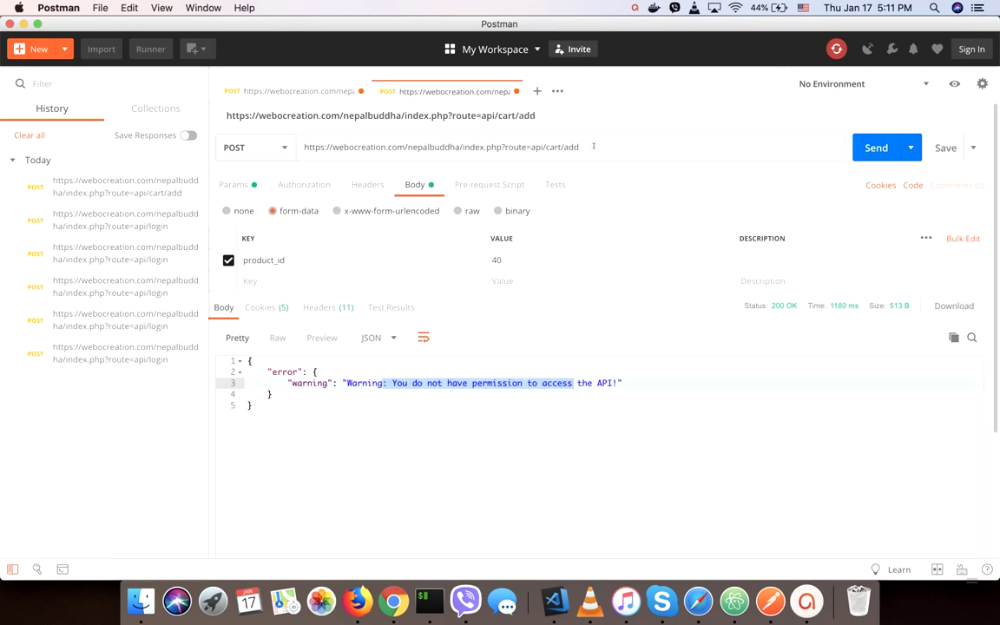
{"action": "type", "text": "&api_token="}
{"action": "key", "text": "super+v"}
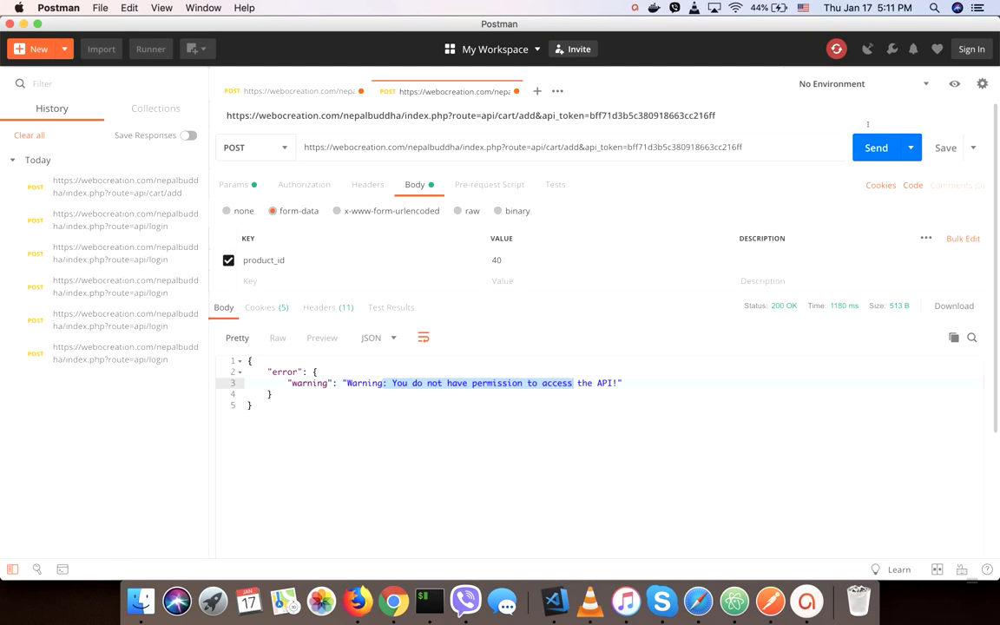
{"action": "left_click", "coordinate": [875, 150]}
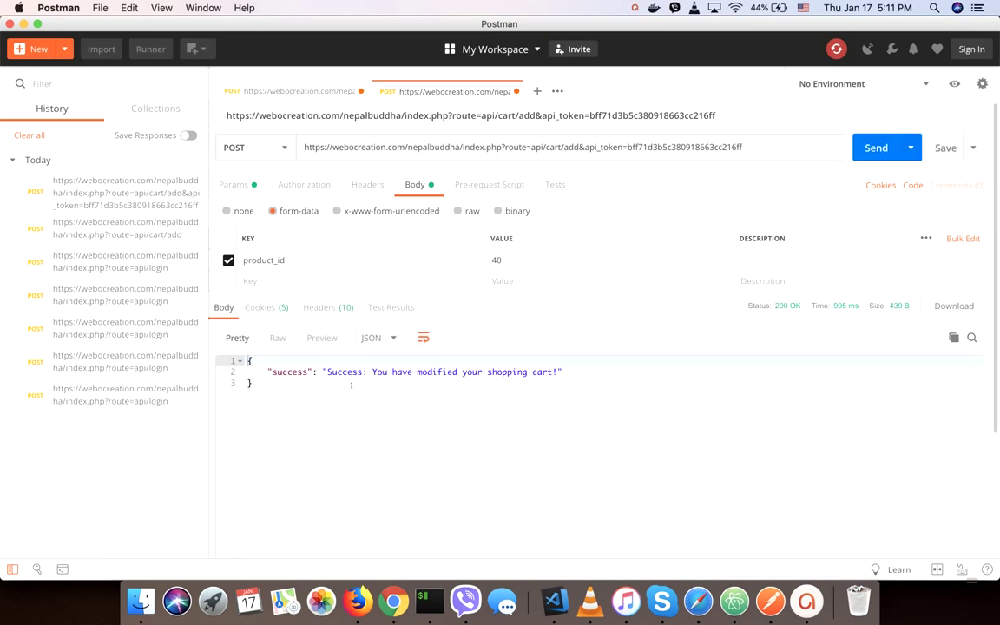
Change the request to a GET on api/cart/products and send it.
{"action": "left_click_drag", "start_coordinate": [363, 371], "coordinate": [531, 371]}
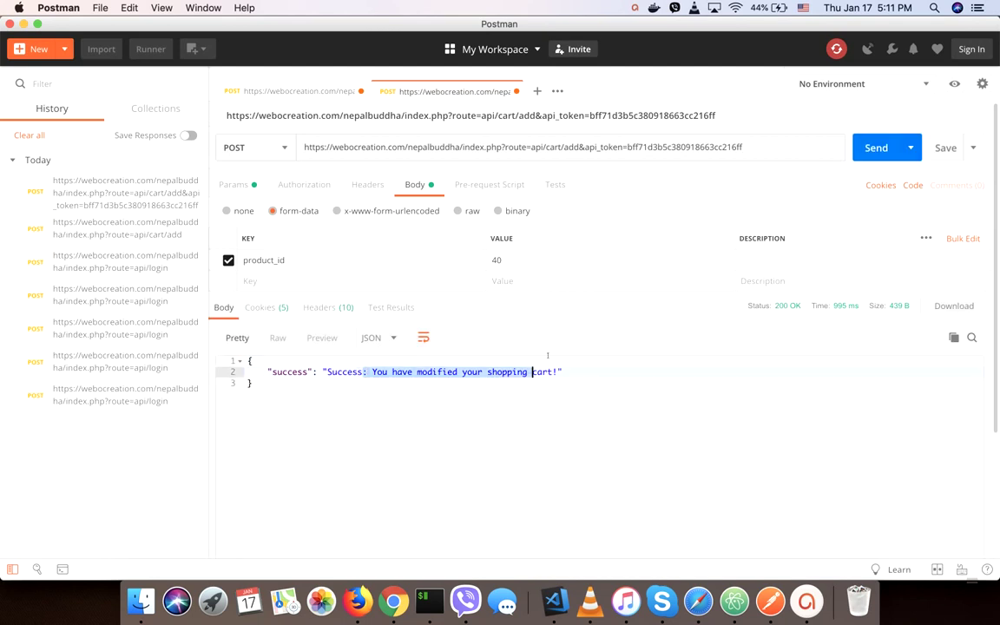
{"action": "double_click", "coordinate": [570, 147]}
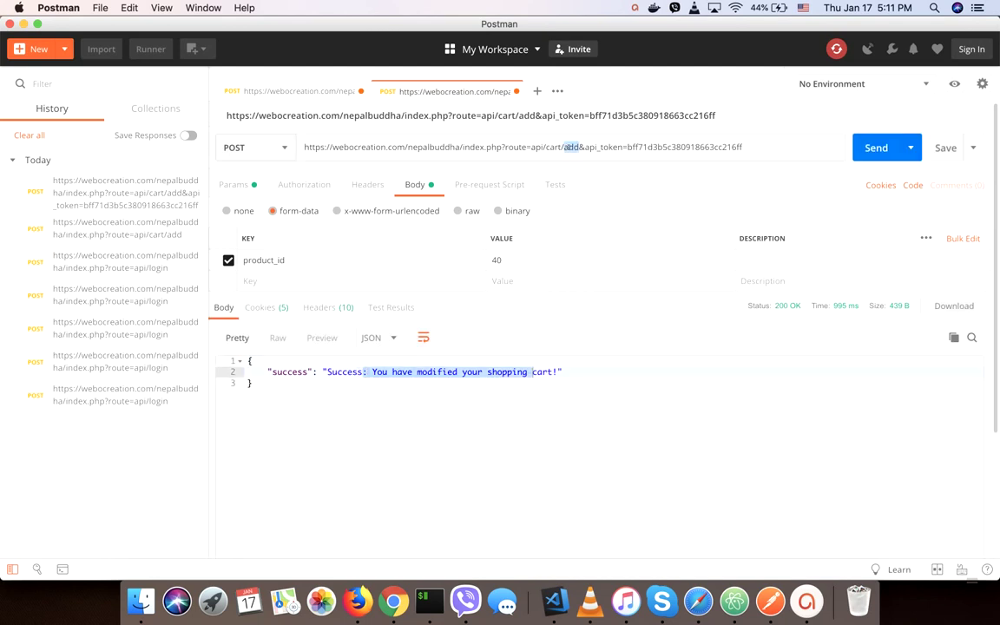
{"action": "type", "text": "pr"}
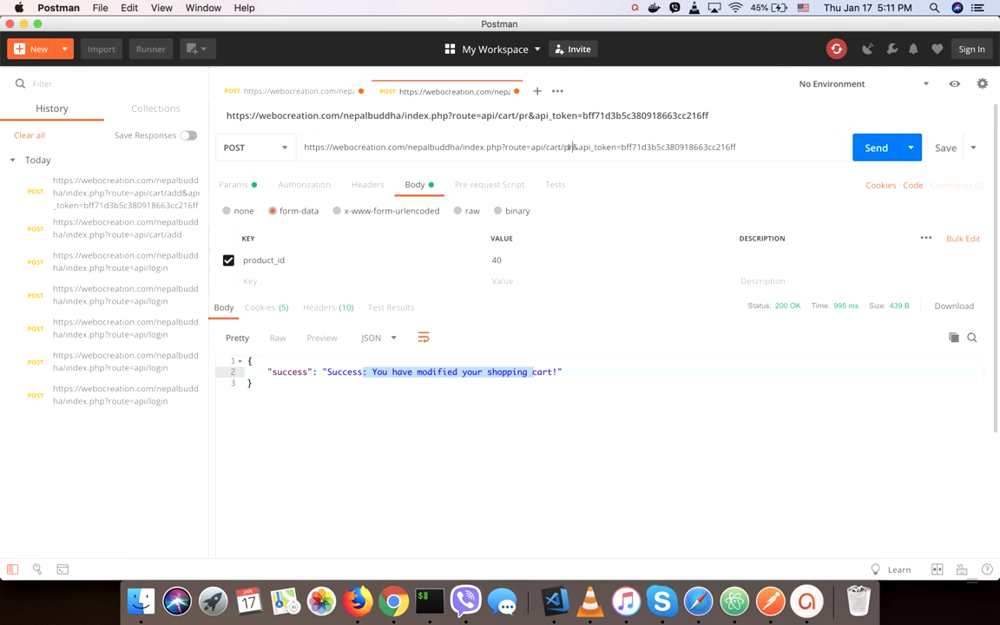
{"action": "type", "text": "oducts"}
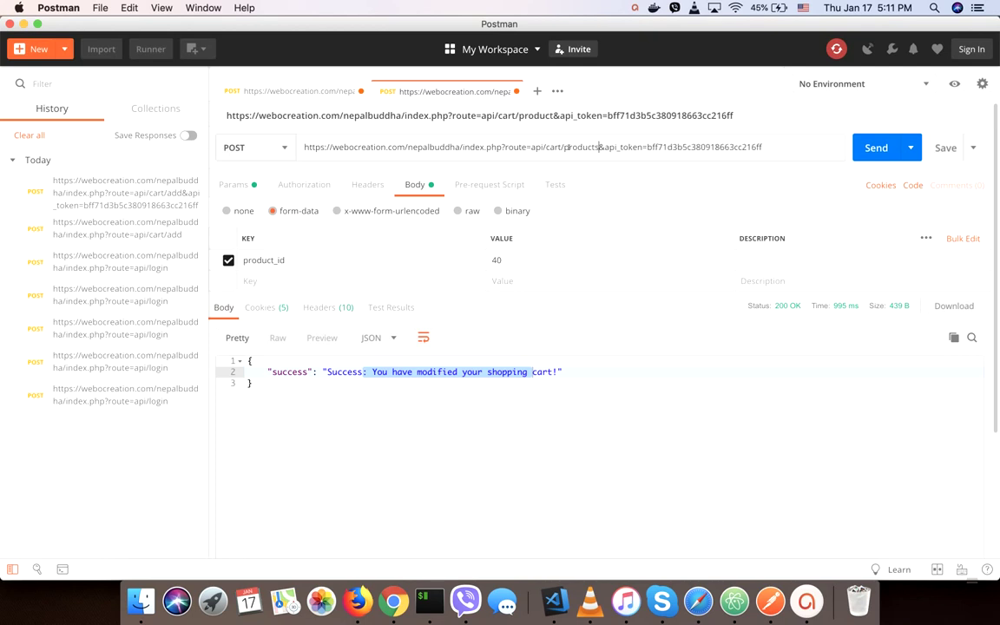
{"action": "left_click", "coordinate": [278, 147]}
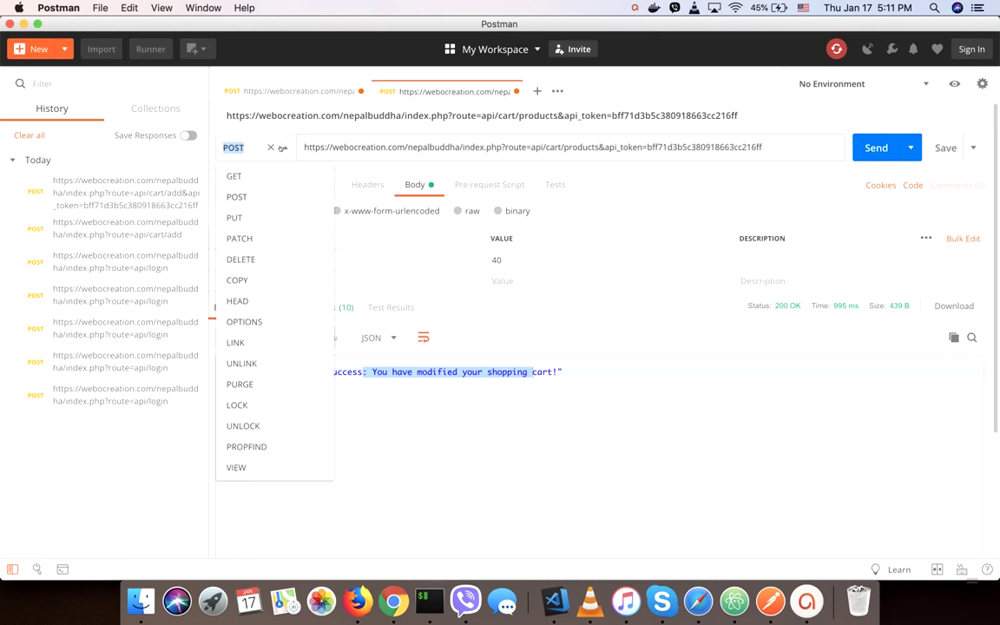
{"action": "left_click", "coordinate": [241, 174]}
{"action": "left_click", "coordinate": [876, 147]}
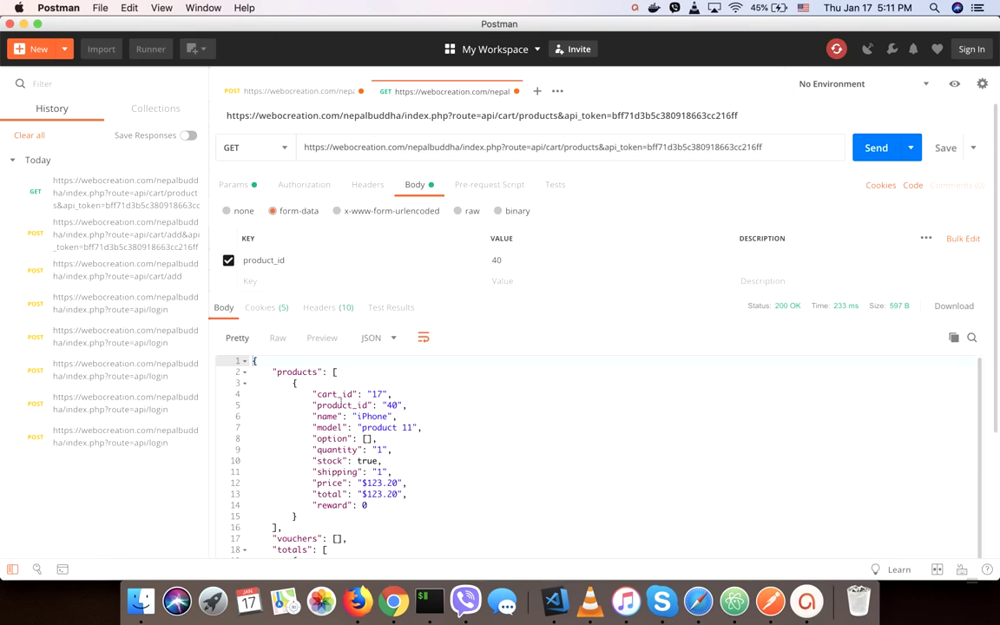
Confirm the response lists product_id 40, the iPhone, totalling $123.20, then switch to Chrome.
{"action": "left_click_drag", "start_coordinate": [341, 404], "coordinate": [407, 406]}
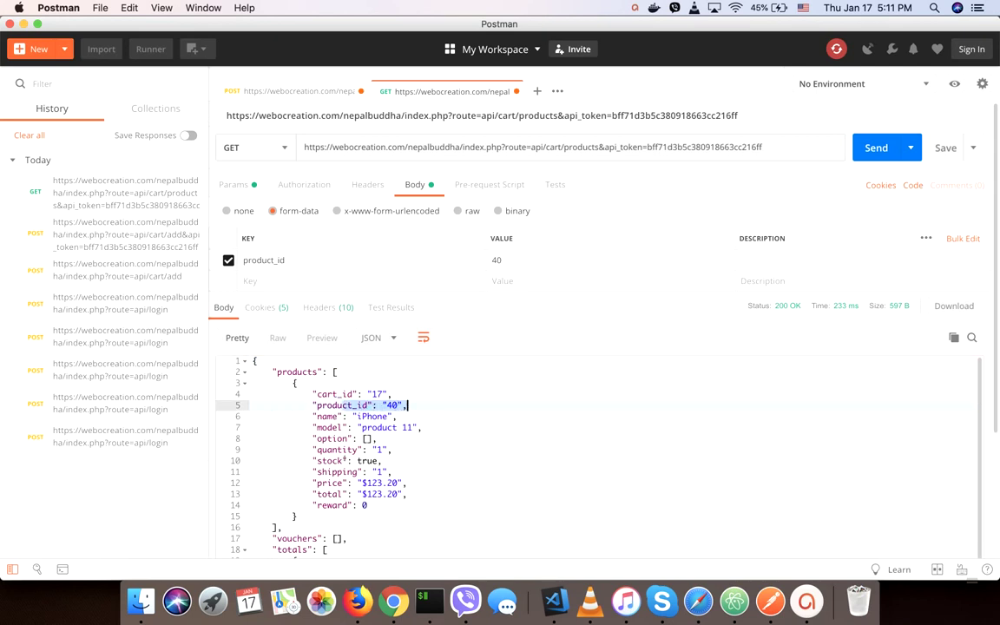
{"action": "scroll", "coordinate": [345, 460], "scroll_direction": "down", "scroll_amount": 5}
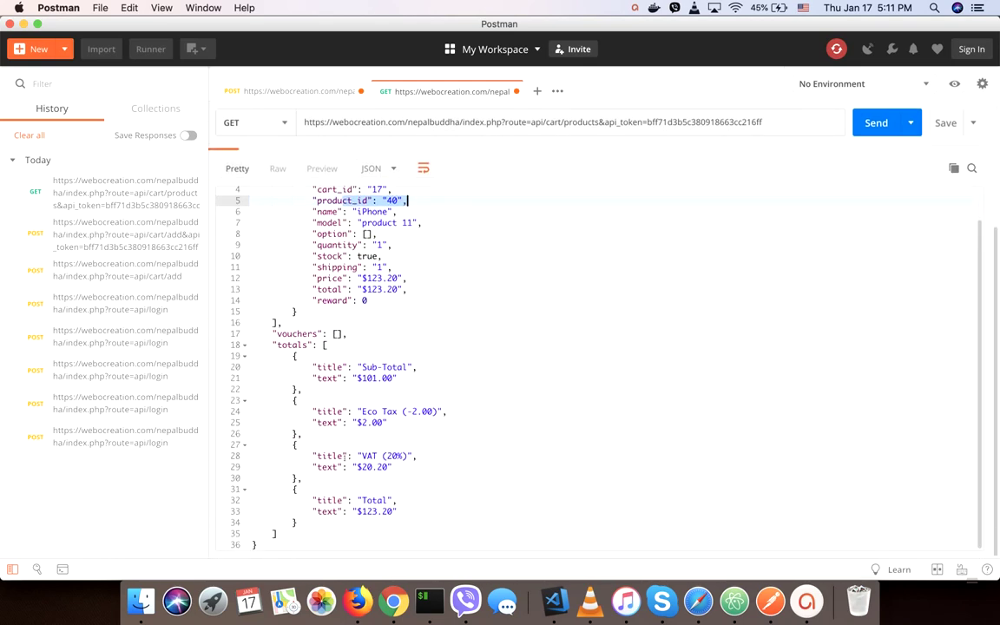
{"action": "scroll", "coordinate": [345, 457], "scroll_direction": "up", "scroll_amount": 5}
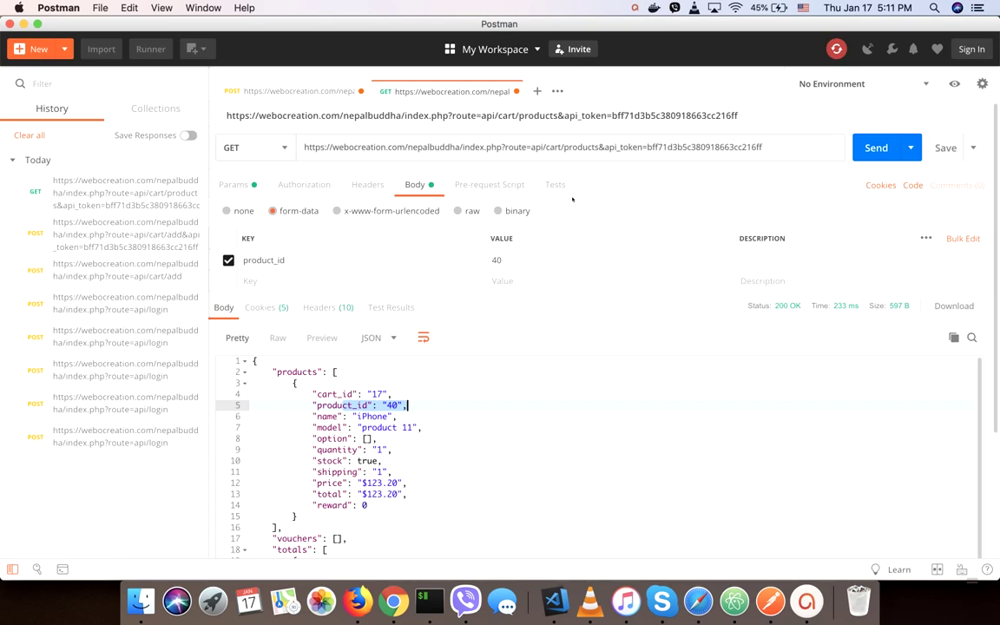
{"action": "key", "text": "super+Tab"}
Open the article on pulling products as JSON and find its Responding server section.
{"action": "scroll", "coordinate": [243, 236], "scroll_direction": "down", "scroll_amount": 15}
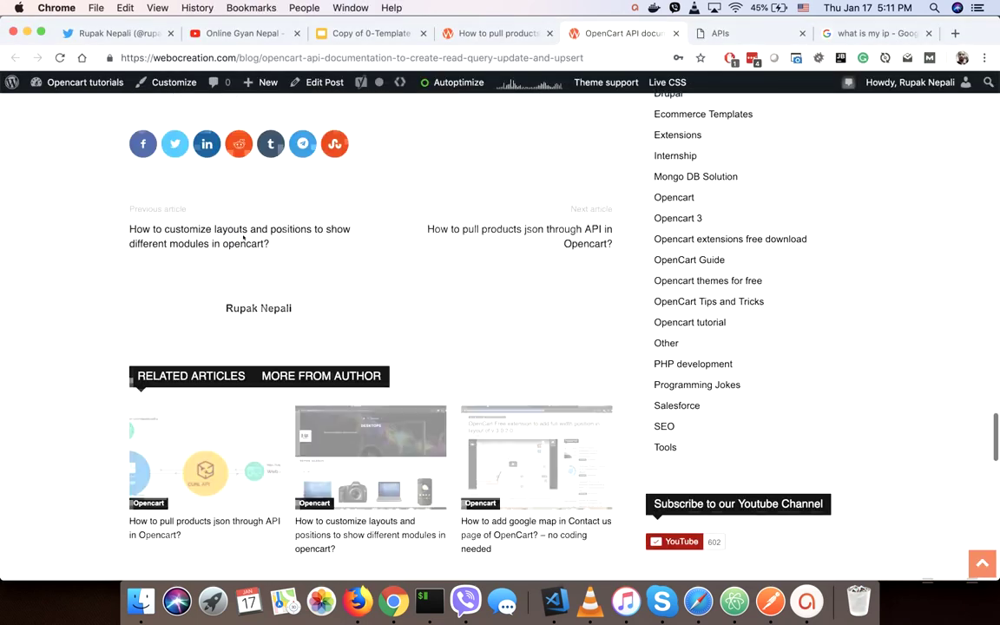
{"action": "scroll", "coordinate": [243, 236], "scroll_direction": "up", "scroll_amount": 10}
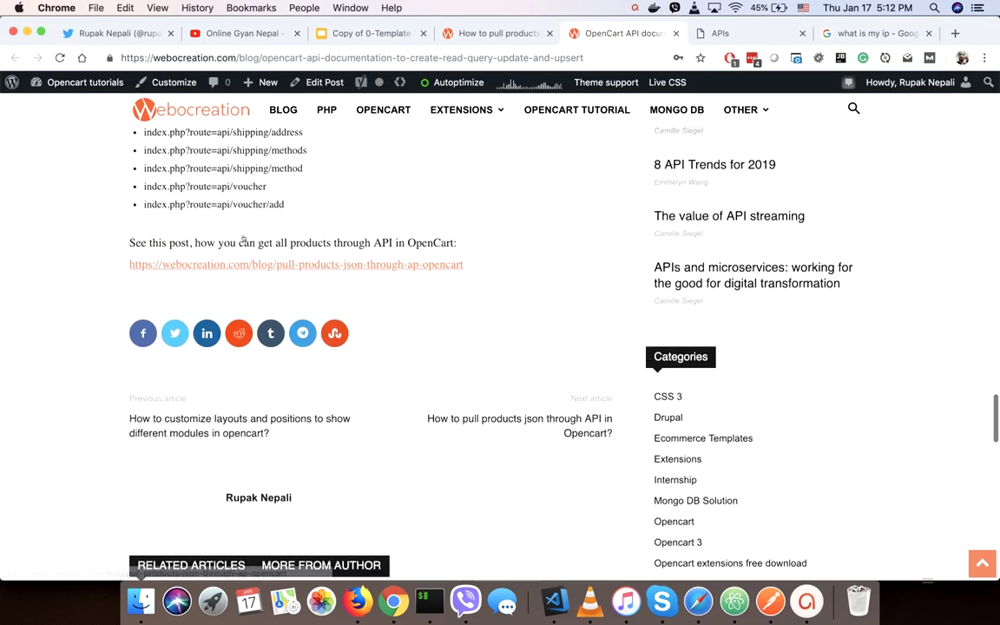
{"action": "left_click", "coordinate": [203, 375]}
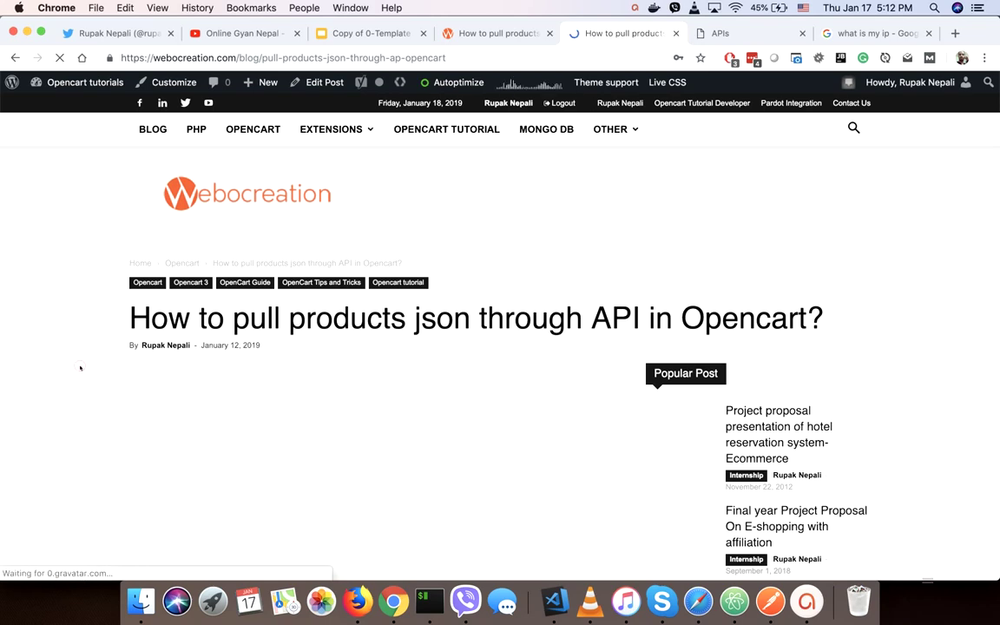
{"action": "scroll", "coordinate": [80, 368], "scroll_direction": "down", "scroll_amount": 5}
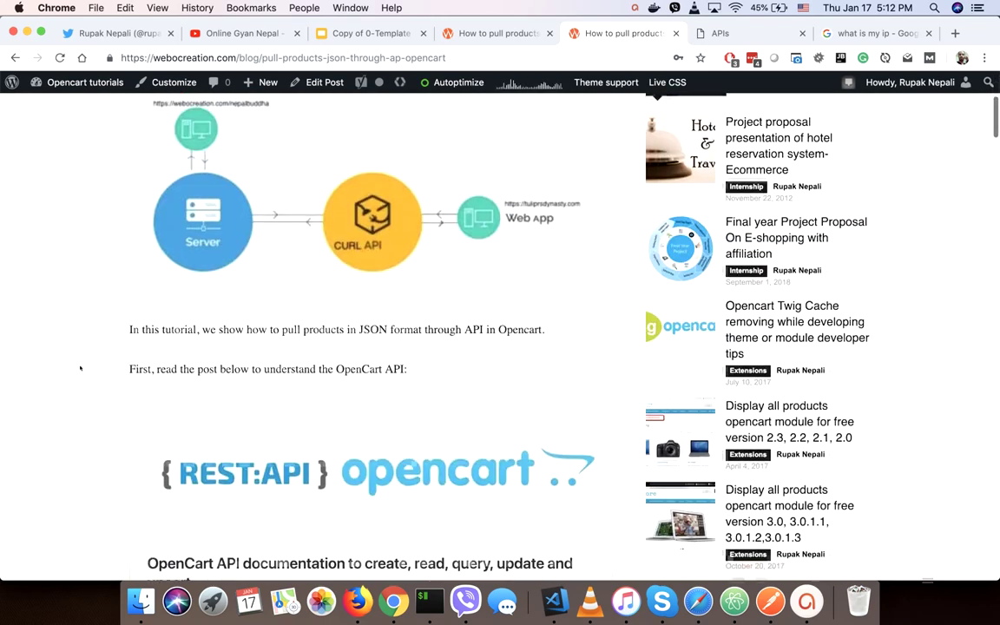
{"action": "scroll", "coordinate": [80, 368], "scroll_direction": "down", "scroll_amount": 10}
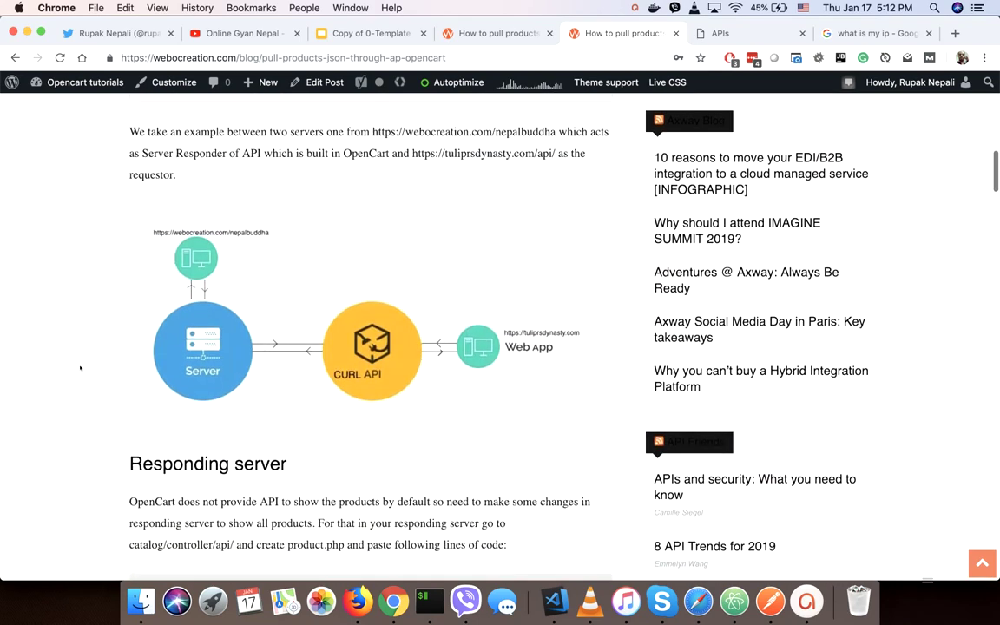
{"action": "scroll", "coordinate": [80, 368], "scroll_direction": "down", "scroll_amount": 3}
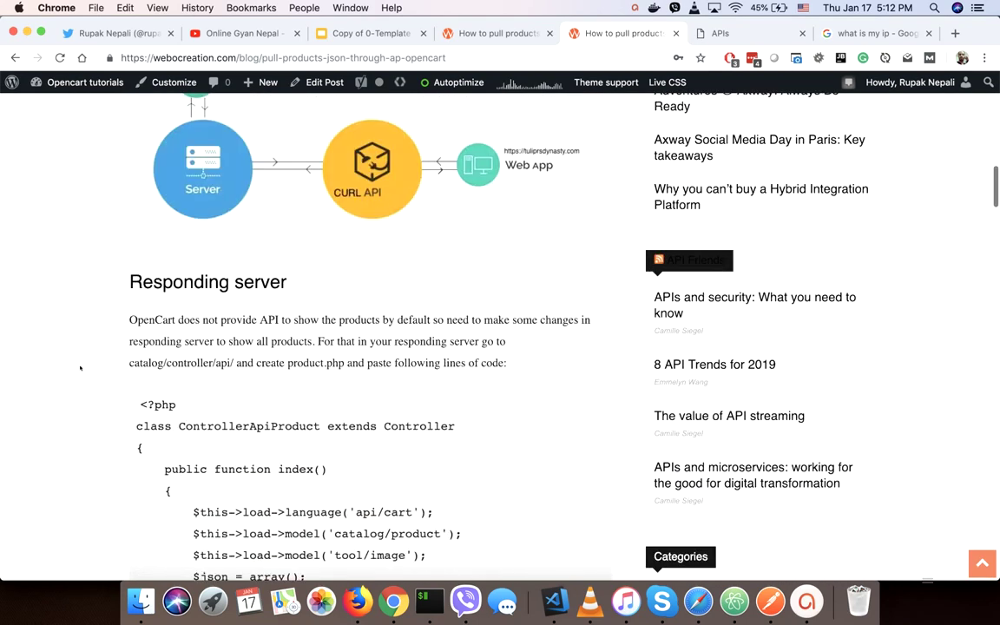
{"action": "scroll", "coordinate": [80, 368], "scroll_direction": "down", "scroll_amount": 1}
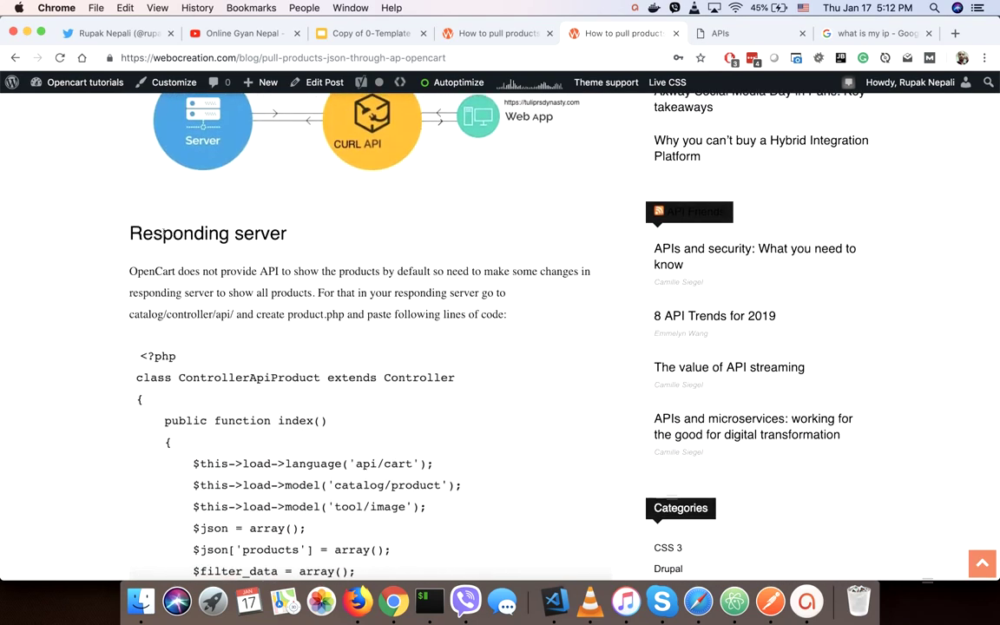
{"action": "left_click_drag", "start_coordinate": [163, 232], "coordinate": [269, 232]}
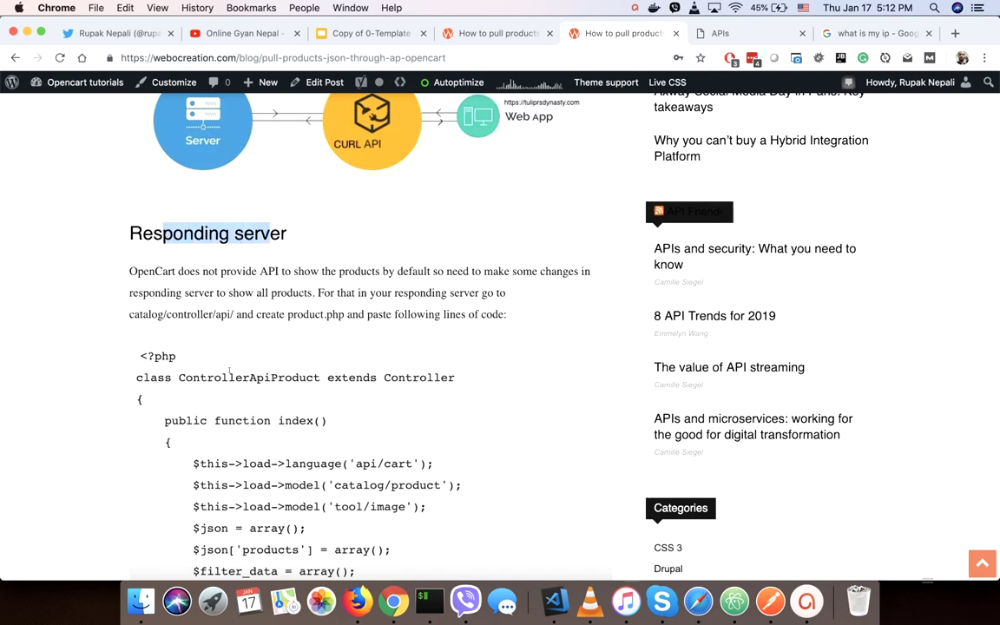
Review the product.php controller code, then move to the OpenCart Admin Edit API tab.
{"action": "scroll", "coordinate": [226, 378], "scroll_direction": "down", "scroll_amount": 2}
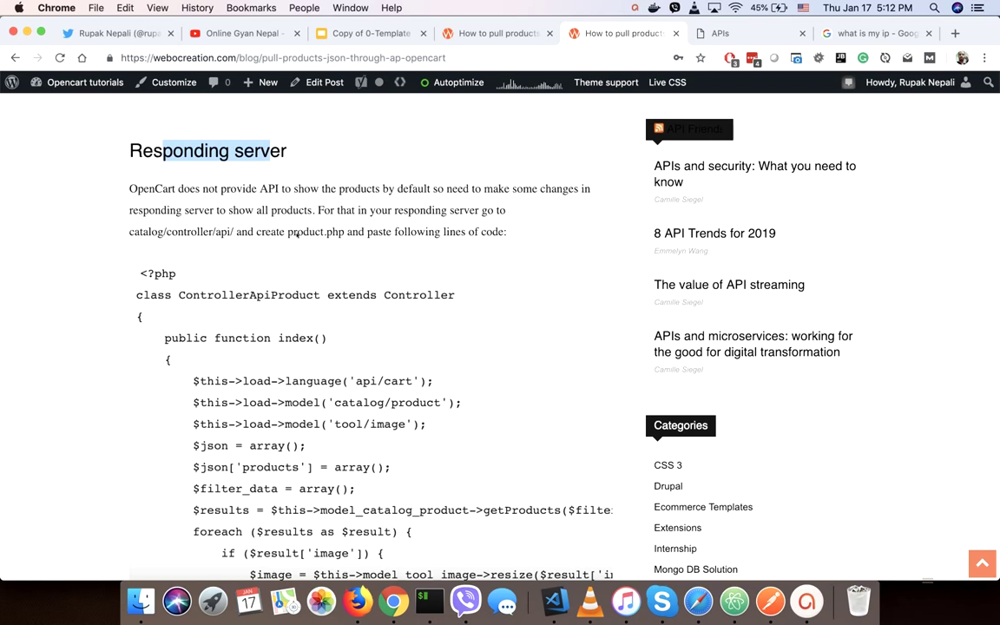
{"action": "left_click_drag", "start_coordinate": [298, 234], "coordinate": [344, 233]}
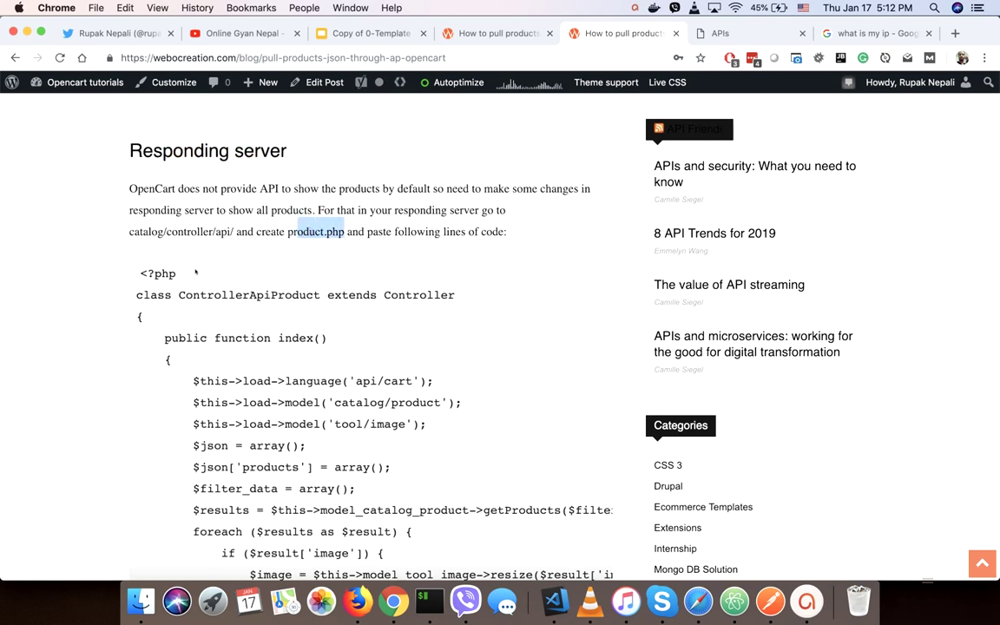
{"action": "scroll", "coordinate": [171, 395], "scroll_direction": "down", "scroll_amount": 7}
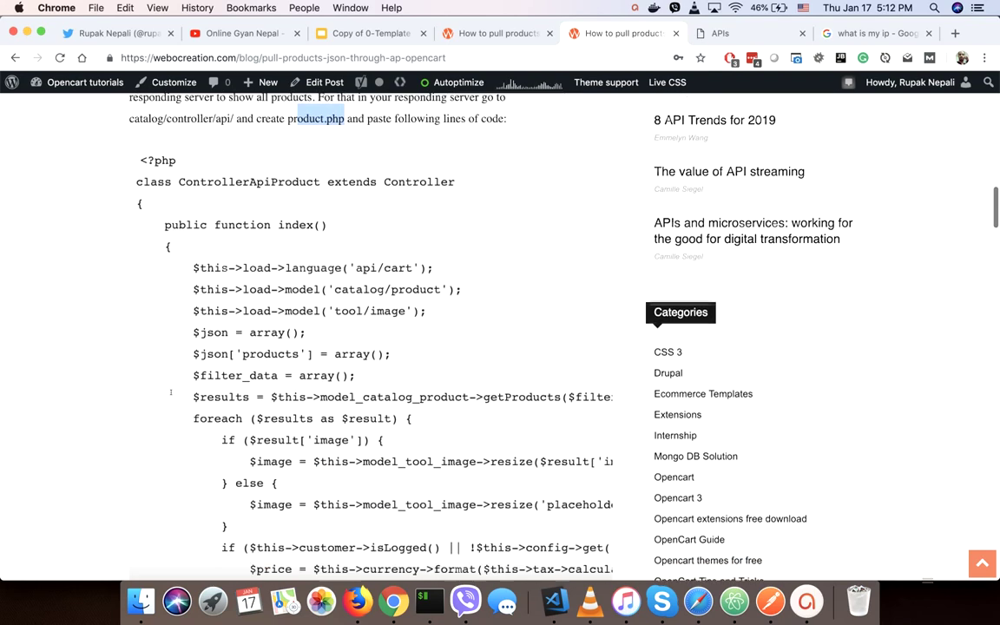
{"action": "scroll", "coordinate": [171, 393], "scroll_direction": "down", "scroll_amount": 10}
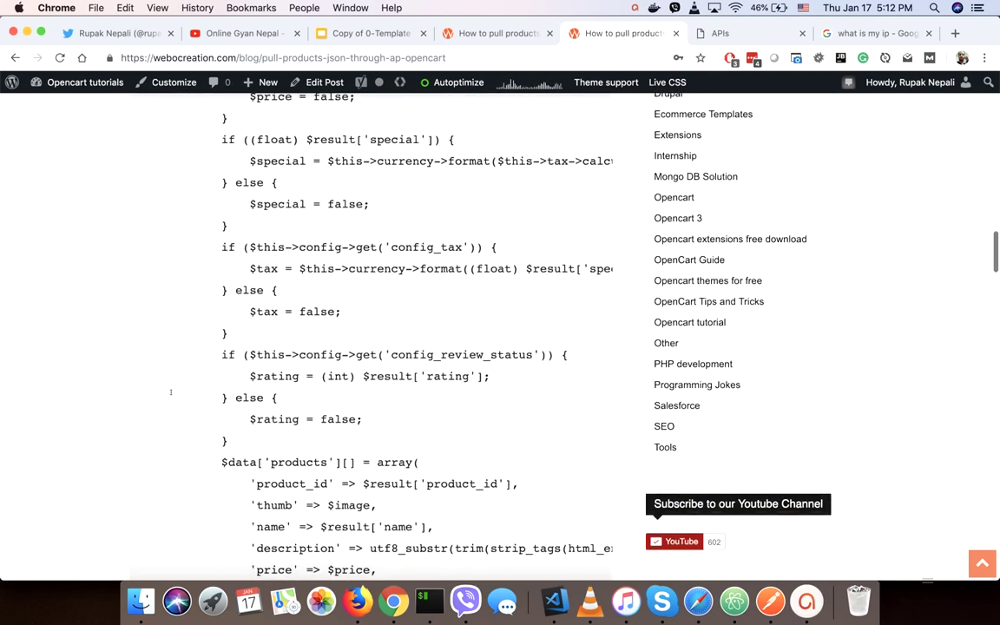
{"action": "scroll", "coordinate": [171, 392], "scroll_direction": "down", "scroll_amount": 4}
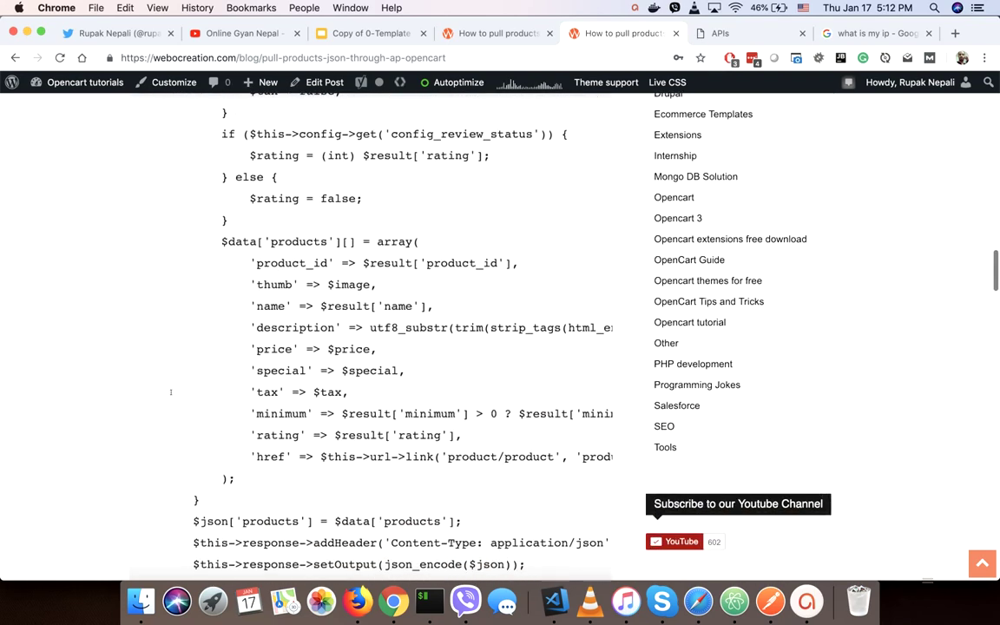
{"action": "scroll", "coordinate": [171, 392], "scroll_direction": "up", "scroll_amount": 1}
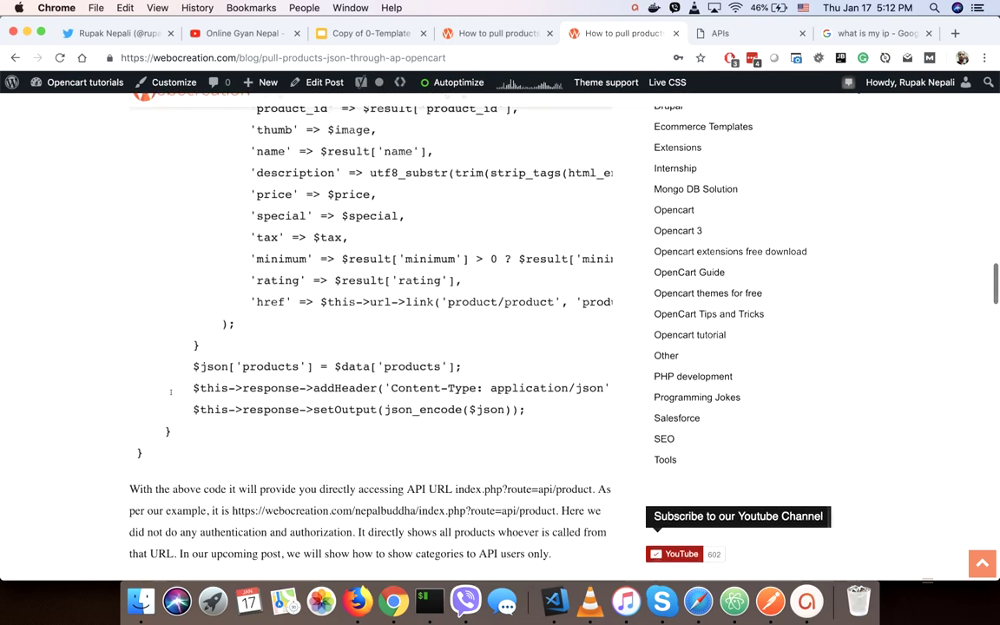
{"action": "scroll", "coordinate": [171, 394], "scroll_direction": "up", "scroll_amount": 12}
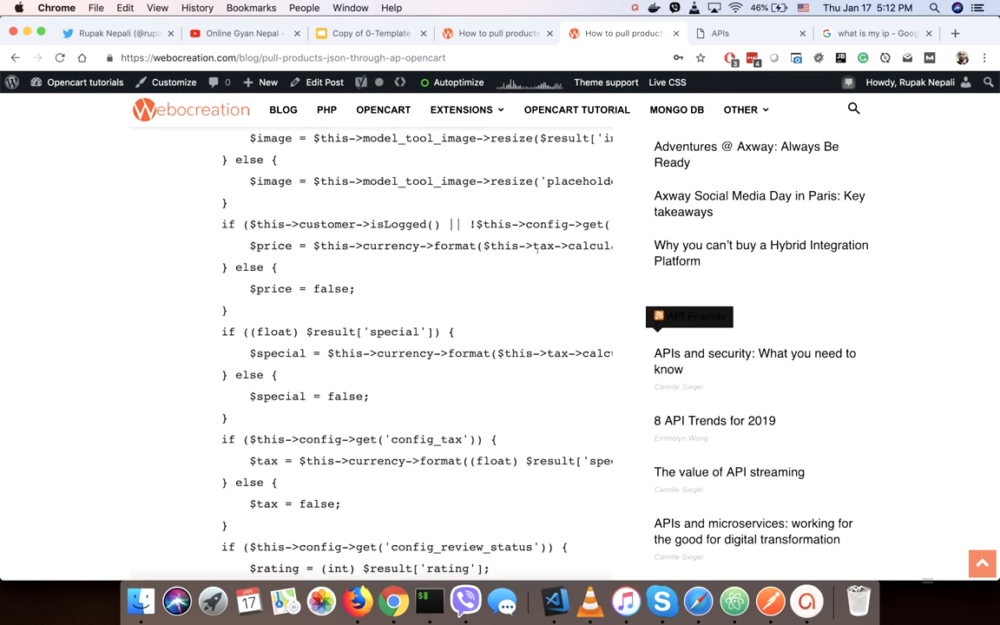
{"action": "scroll", "coordinate": [535, 264], "scroll_direction": "up", "scroll_amount": 2}
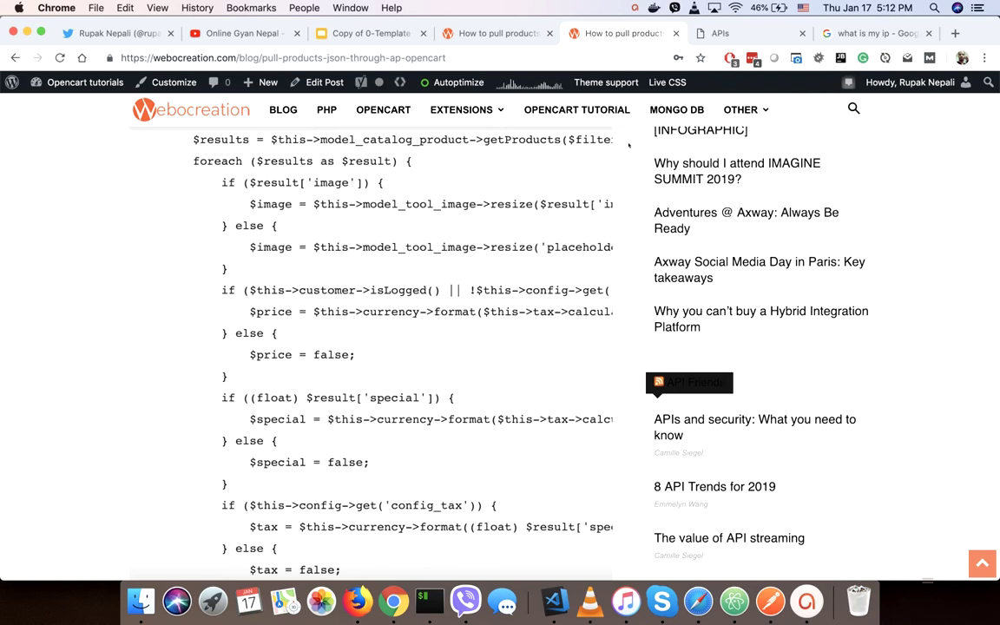
{"action": "left_click", "coordinate": [733, 34]}
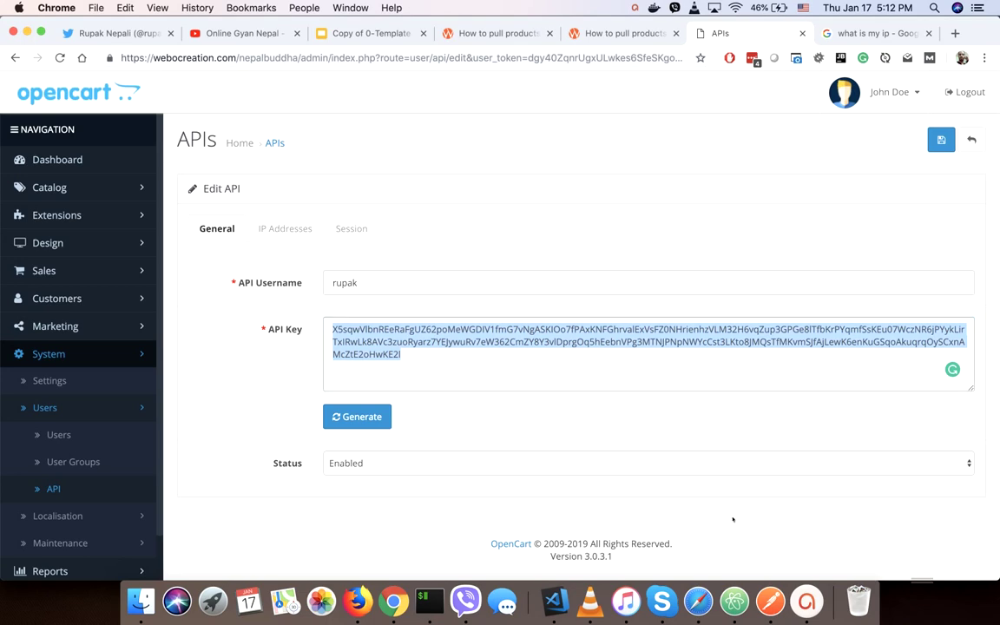
Highlight ApiProduct in the article's ControllerApiProduct class line, then return to Postman.
{"action": "left_click", "coordinate": [607, 33]}
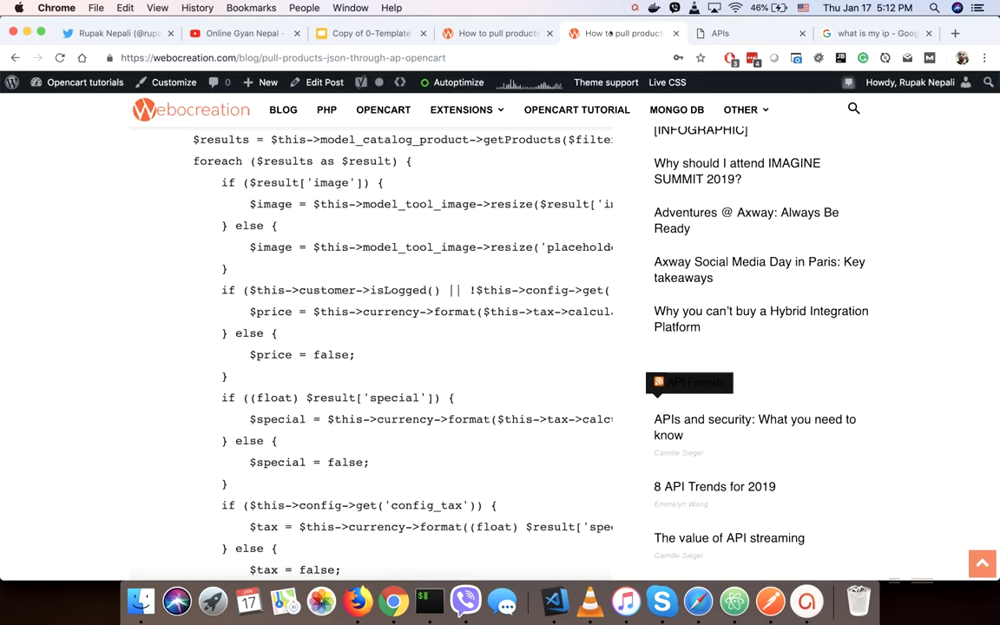
{"action": "scroll", "coordinate": [354, 335], "scroll_direction": "up", "scroll_amount": 5}
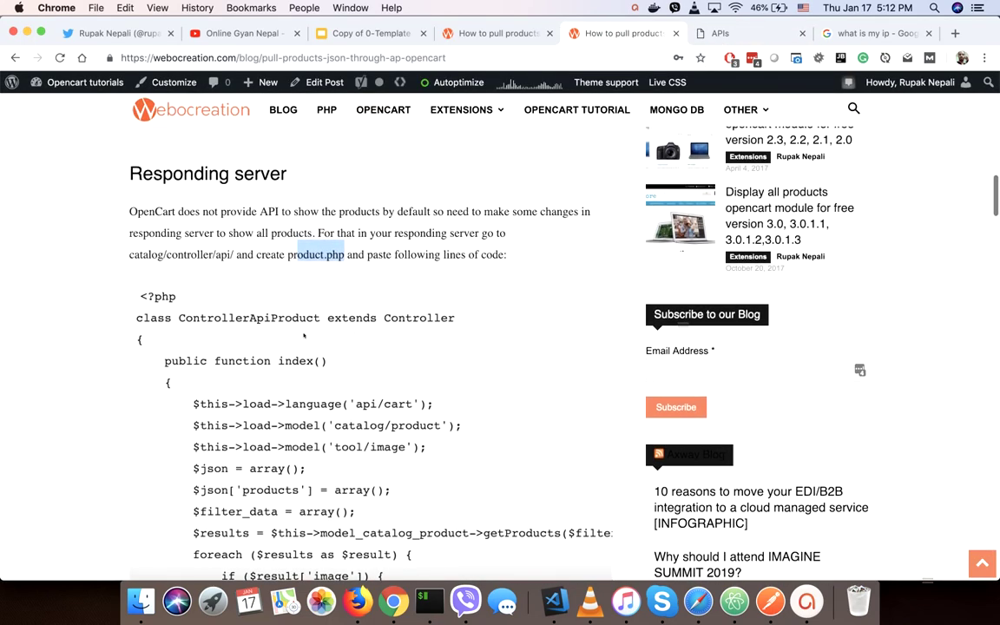
{"action": "left_click", "coordinate": [318, 250]}
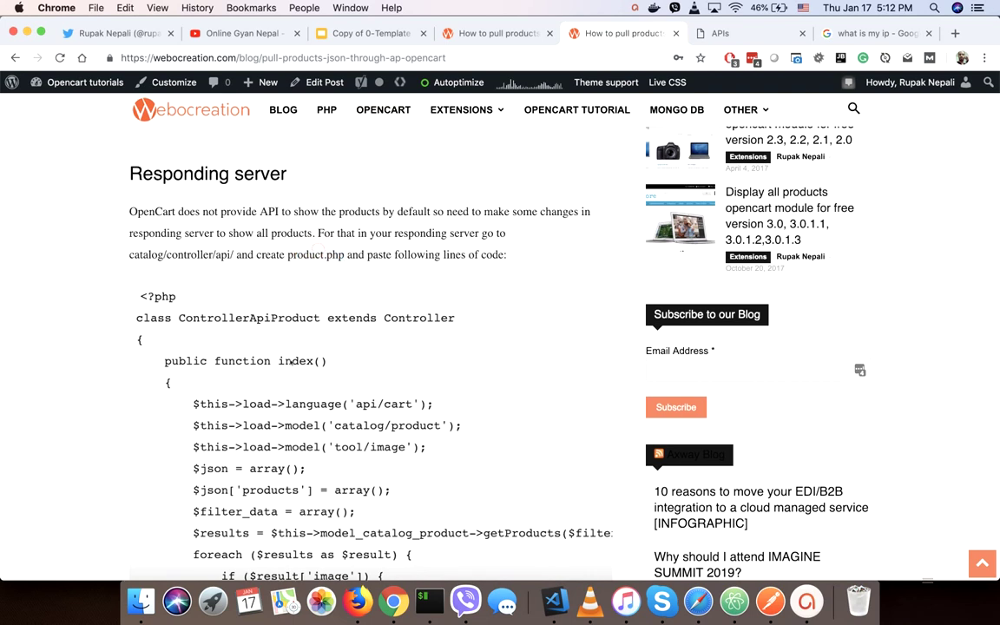
{"action": "left_click_drag", "start_coordinate": [249, 318], "coordinate": [298, 318]}
{"action": "left_click", "coordinate": [770, 600]}
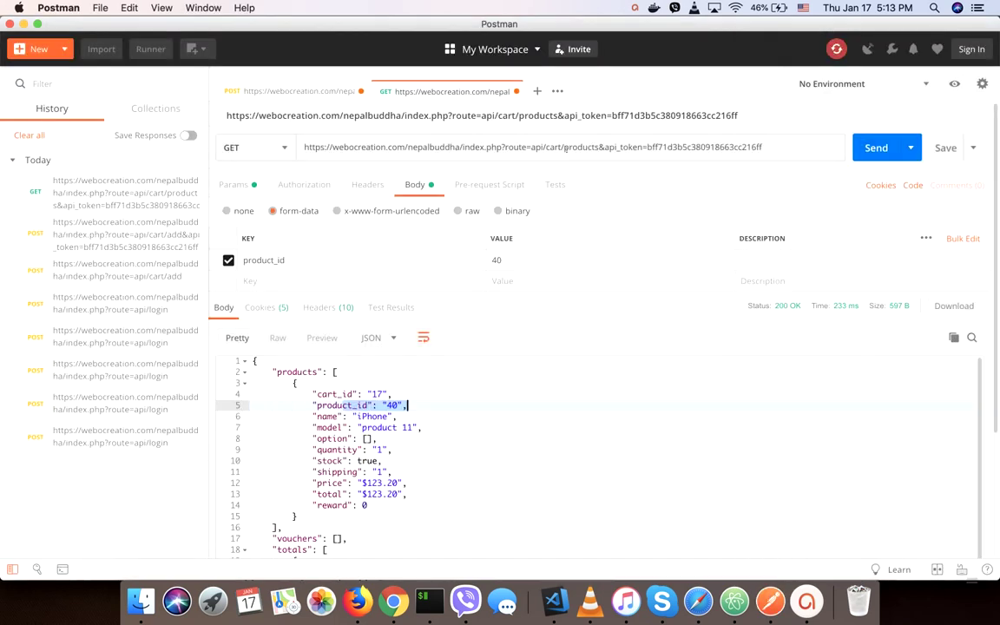
Send a new GET to route=api/product, returning all products, starting with Apple Cinema 30" and Canon EOS 5D.
{"action": "left_click_drag", "start_coordinate": [562, 147], "coordinate": [382, 121]}
{"action": "key", "text": "super+c"}
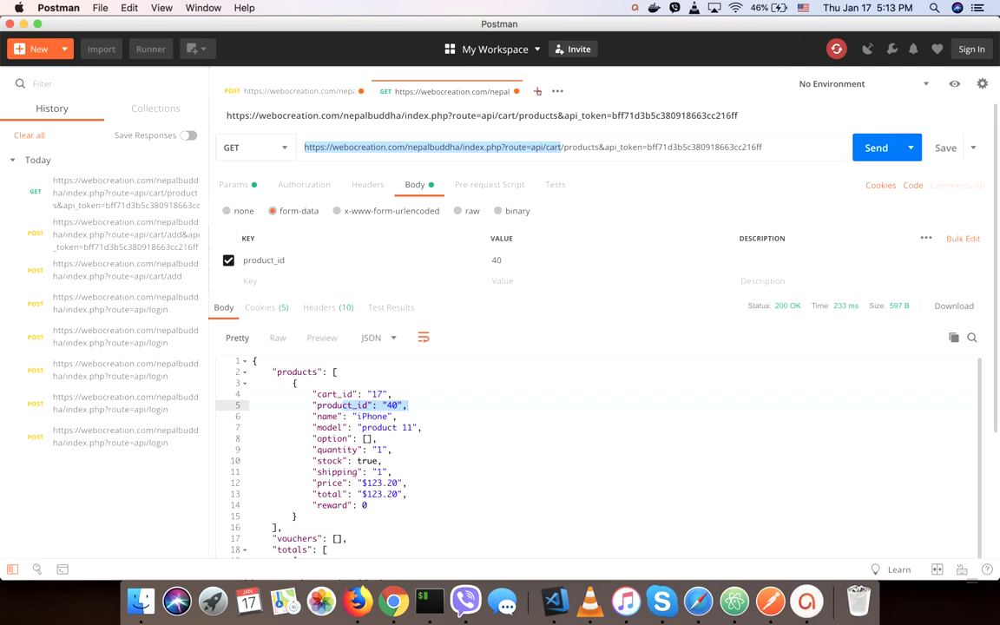
{"action": "left_click", "coordinate": [537, 90]}
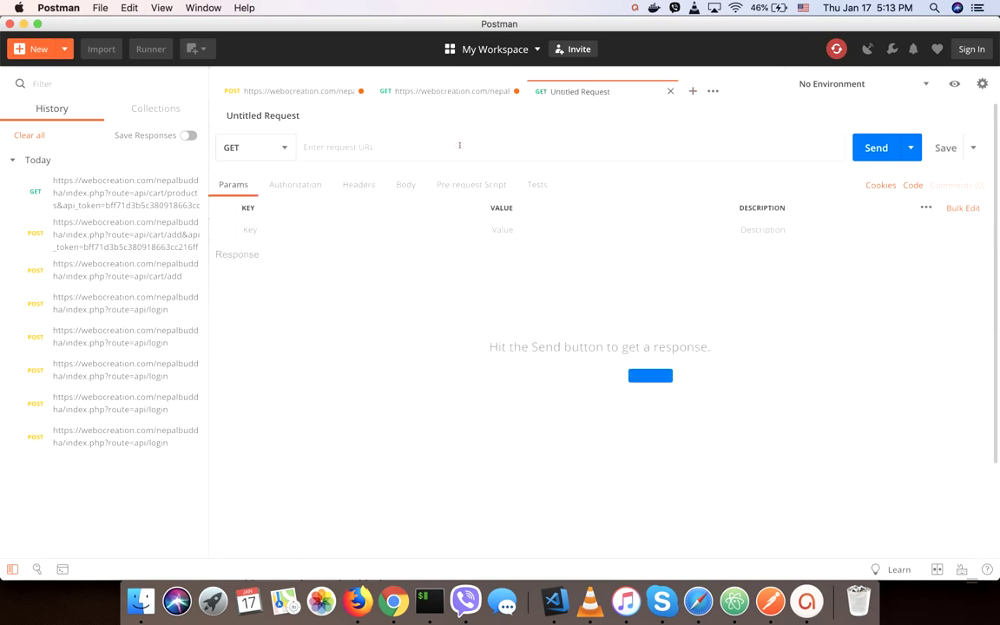
{"action": "key", "text": "super+v"}
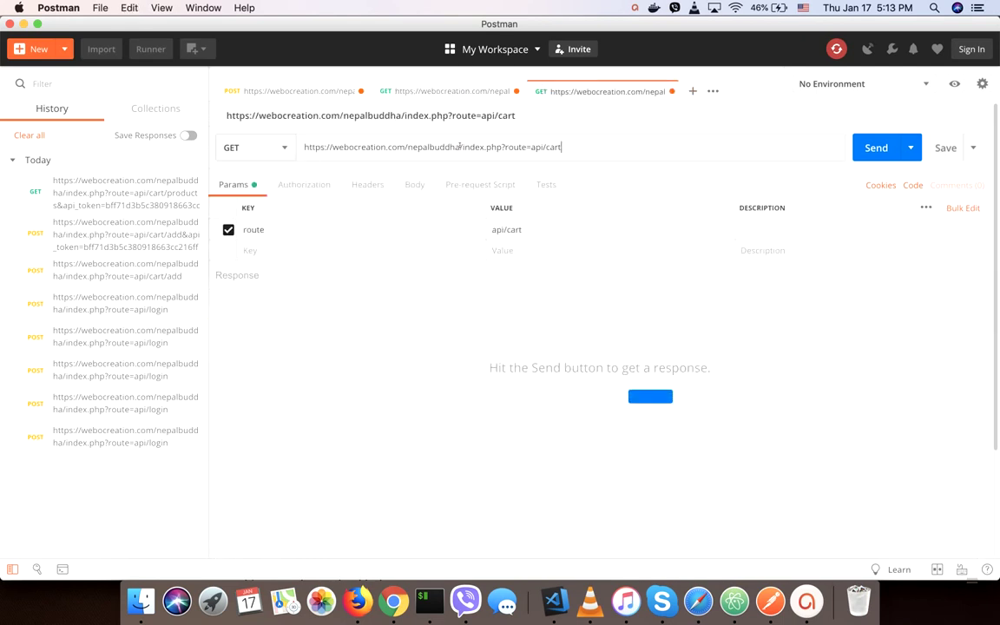
{"action": "key", "text": "BackSpace"}
{"action": "key", "text": "BackSpace"}
{"action": "key", "text": "BackSpace"}
{"action": "key", "text": "BackSpace"}
{"action": "type", "text": "product"}
{"action": "left_click", "coordinate": [875, 147]}
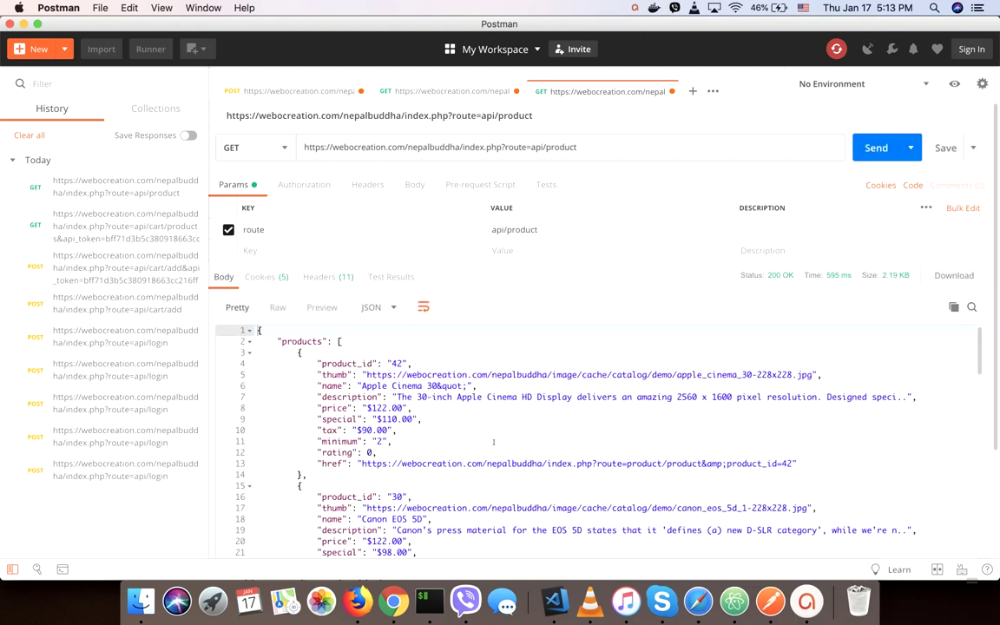
{"action": "scroll", "coordinate": [493, 442], "scroll_direction": "down", "scroll_amount": 5}
{"action": "scroll", "coordinate": [493, 442], "scroll_direction": "up", "scroll_amount": 5}
{"action": "left_click_drag", "start_coordinate": [318, 364], "coordinate": [332, 464]}
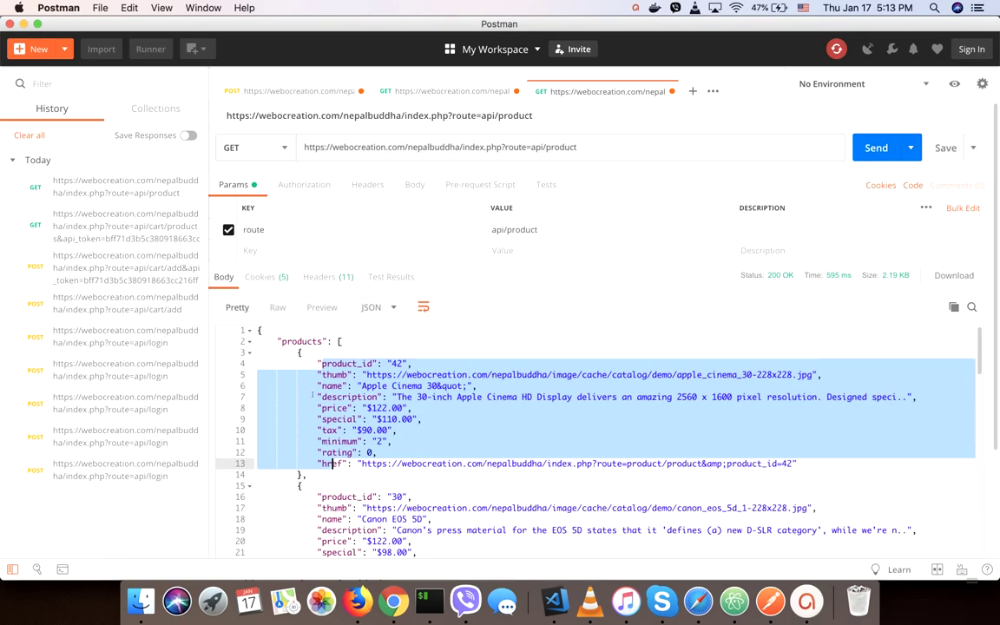
{"action": "key", "text": "ctrl+Up"}
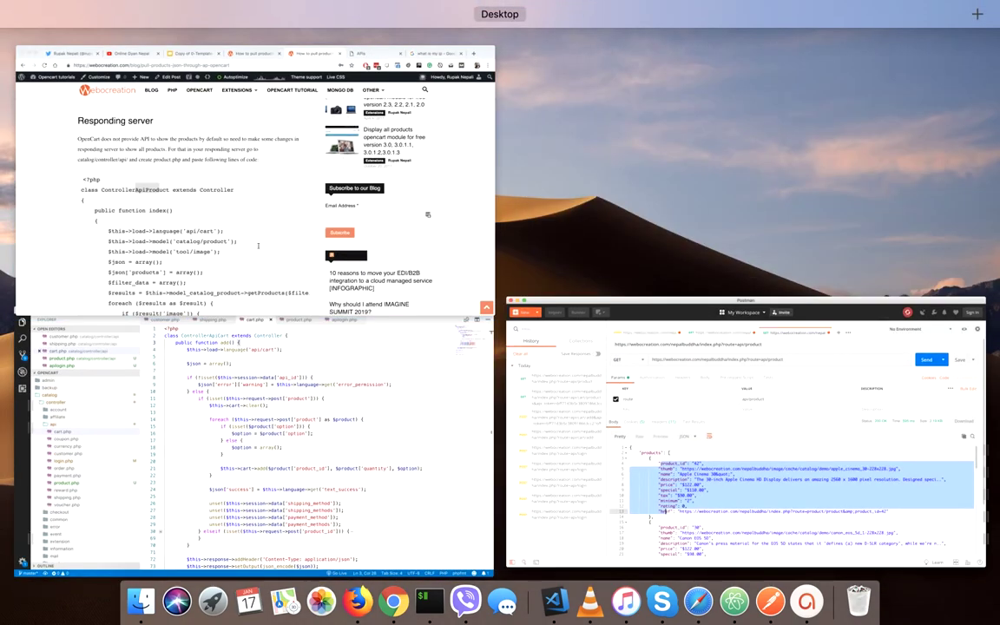
Highlight the $data products array code in the blog article.
{"action": "left_click", "coordinate": [259, 249]}
{"action": "scroll", "coordinate": [258, 261], "scroll_direction": "down", "scroll_amount": 5}
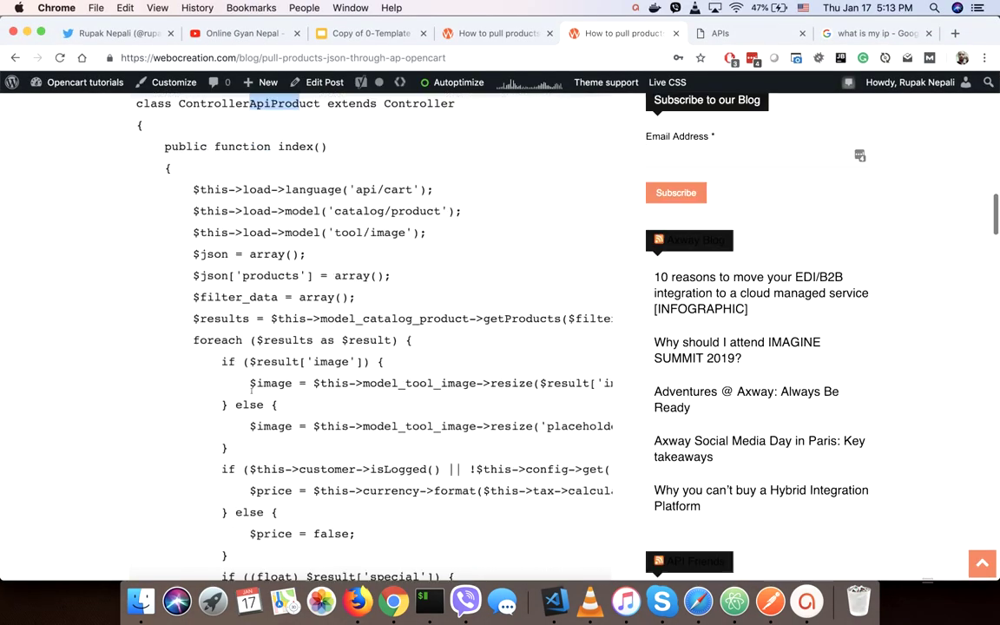
{"action": "scroll", "coordinate": [252, 396], "scroll_direction": "down", "scroll_amount": 6}
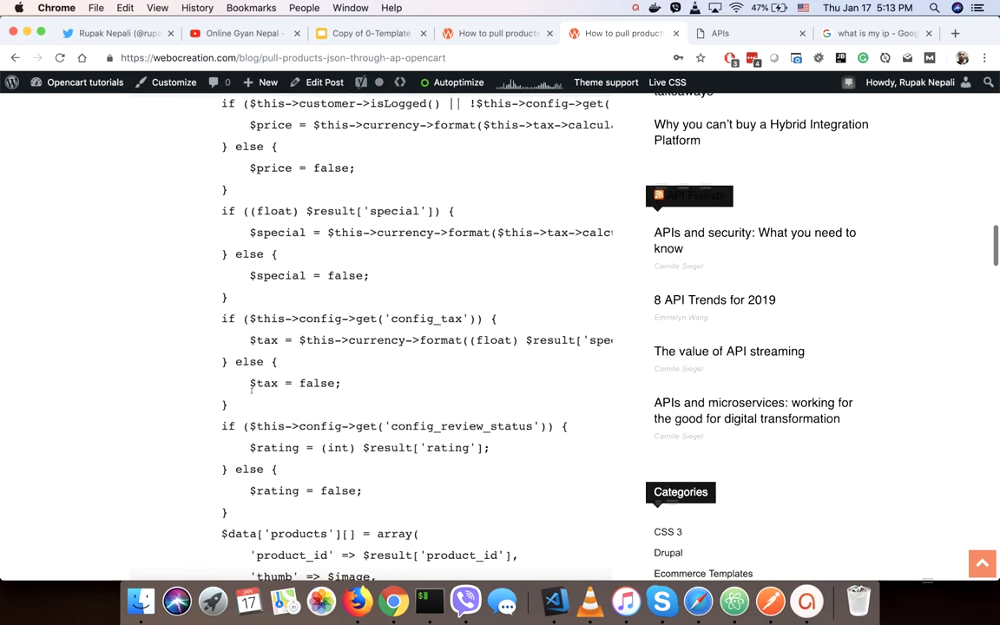
{"action": "scroll", "coordinate": [251, 395], "scroll_direction": "down", "scroll_amount": 3}
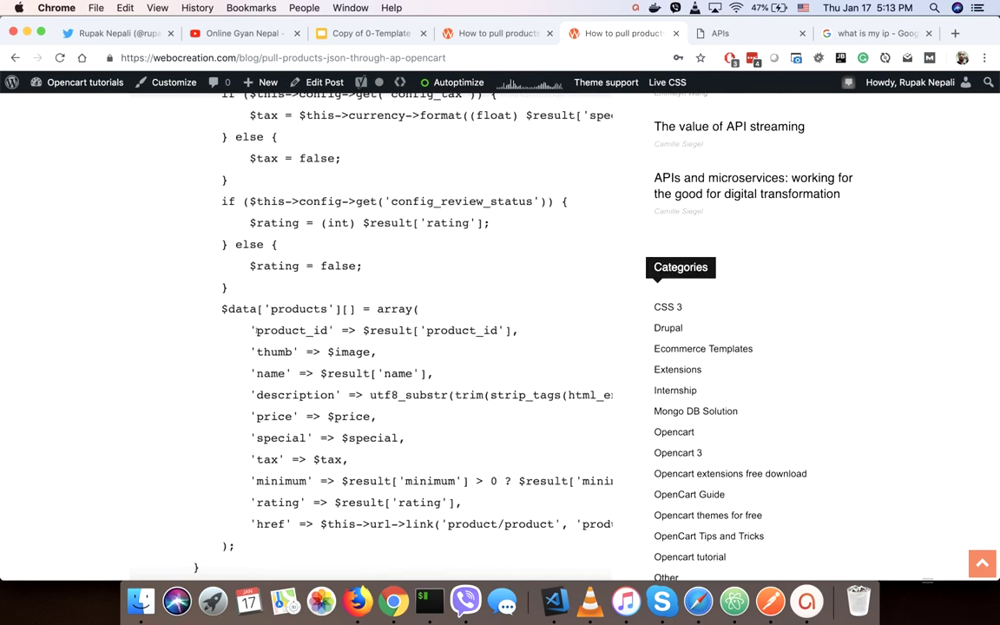
{"action": "left_click_drag", "start_coordinate": [255, 330], "coordinate": [260, 524]}
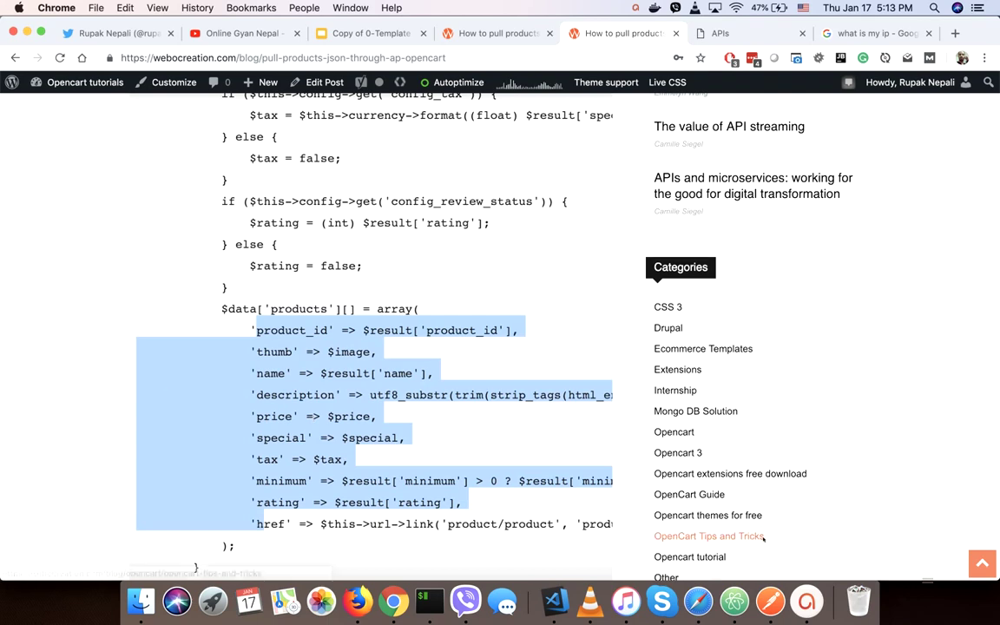
Compare it with the first product in Postman's JSON, then scroll the article to Requesting server.
{"action": "left_click", "coordinate": [770, 600]}
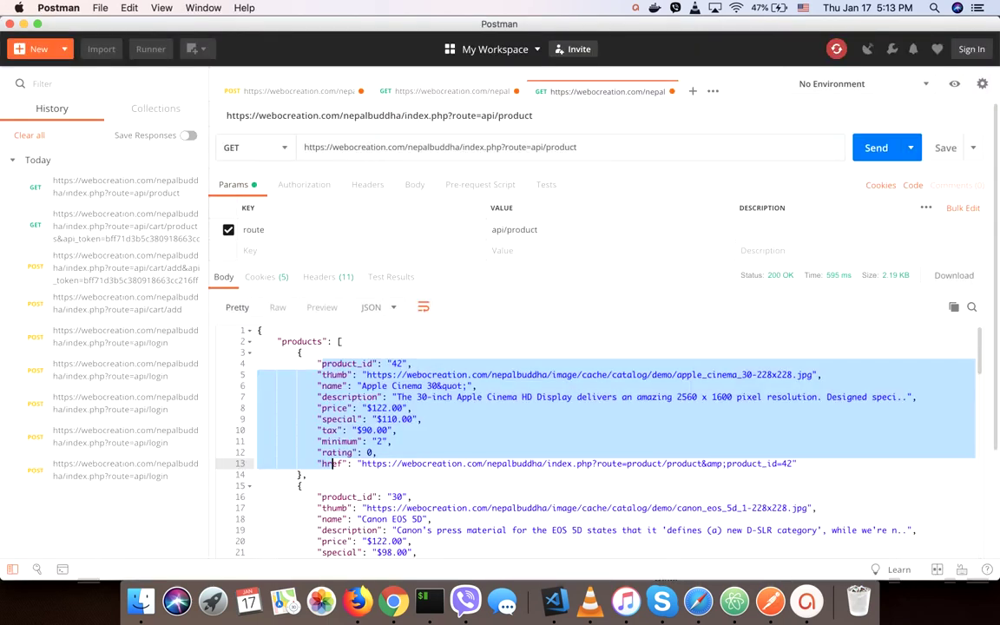
{"action": "left_click_drag", "start_coordinate": [344, 341], "coordinate": [353, 419]}
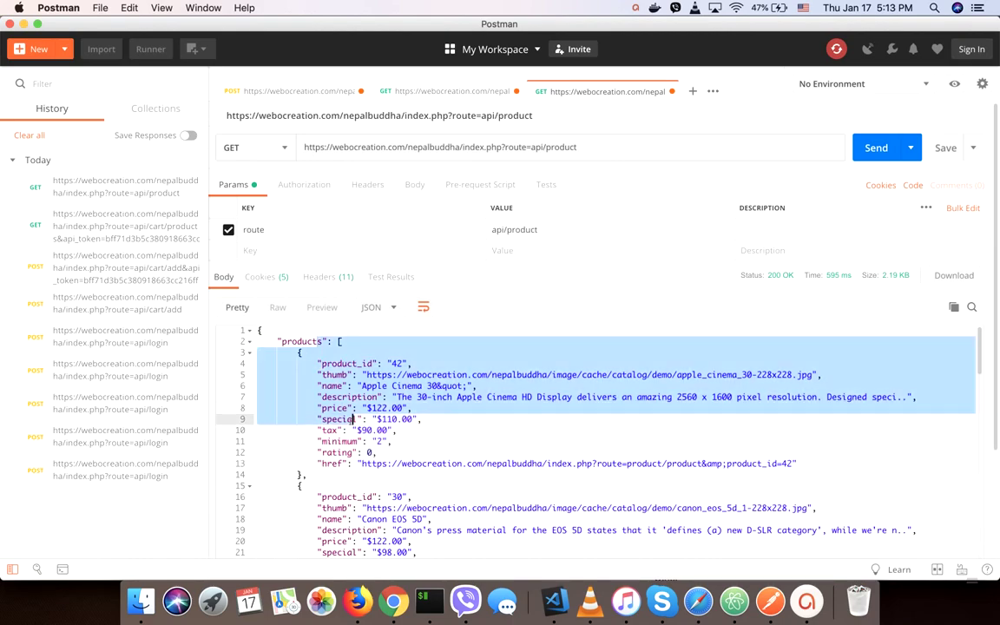
{"action": "key", "text": "ctrl+Up"}
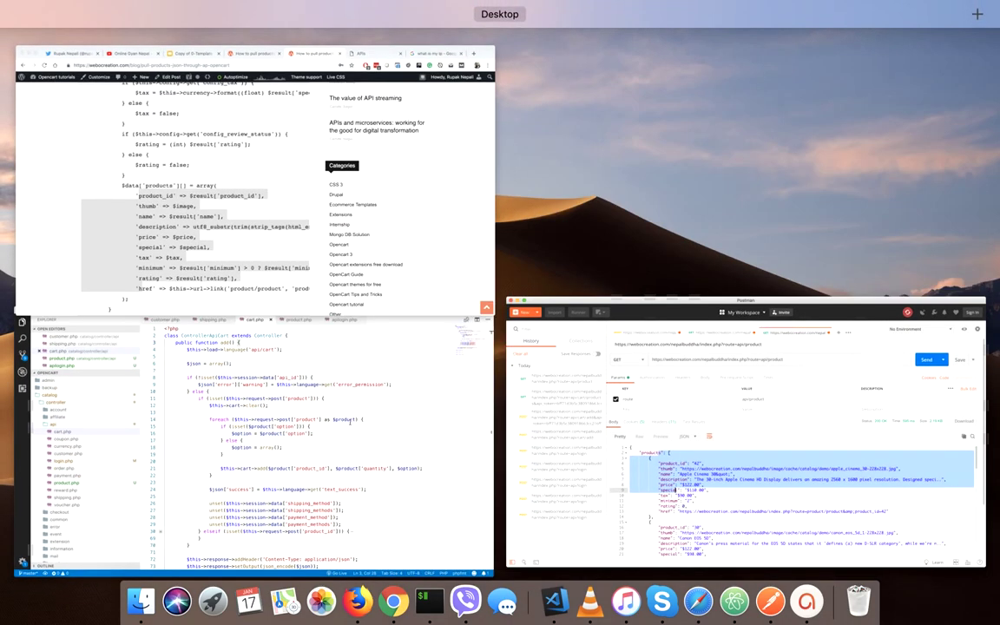
{"action": "left_click", "coordinate": [163, 245]}
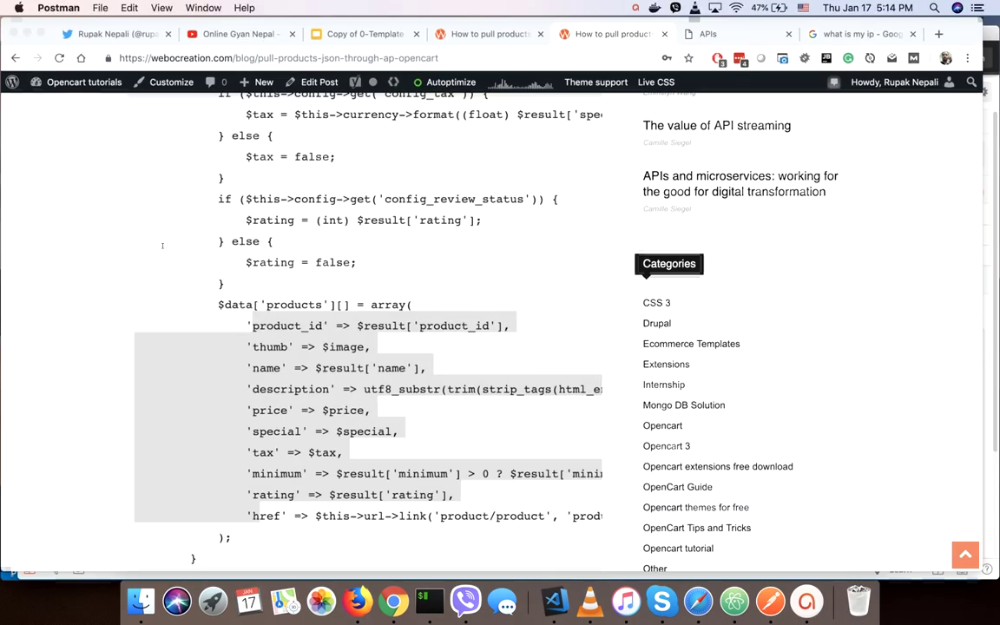
{"action": "scroll", "coordinate": [102, 313], "scroll_direction": "down", "scroll_amount": 10}
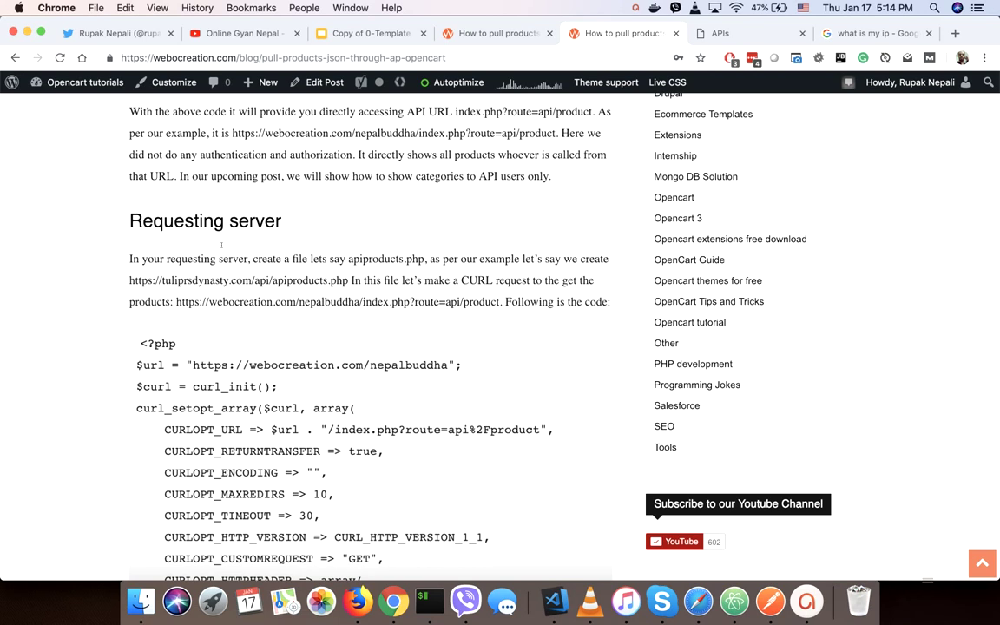
Examine the curl request code, highlighting its $url and CURLOPT_URL lines.
{"action": "left_click_drag", "start_coordinate": [184, 364], "coordinate": [204, 455]}
{"action": "scroll", "coordinate": [205, 455], "scroll_direction": "down", "scroll_amount": 3}
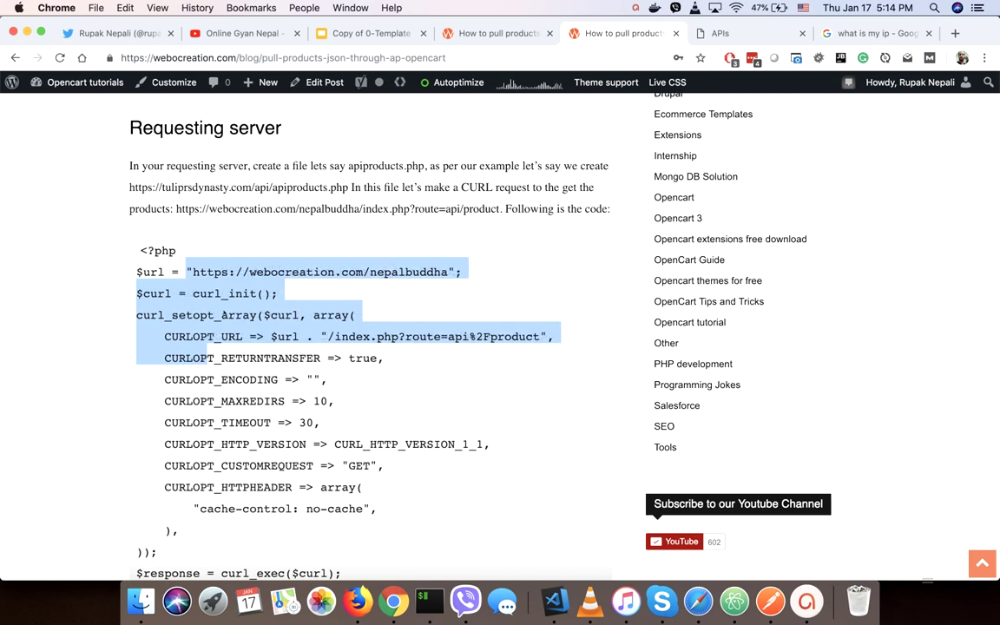
{"action": "left_click", "coordinate": [61, 349]}
{"action": "scroll", "coordinate": [61, 350], "scroll_direction": "down", "scroll_amount": 5}
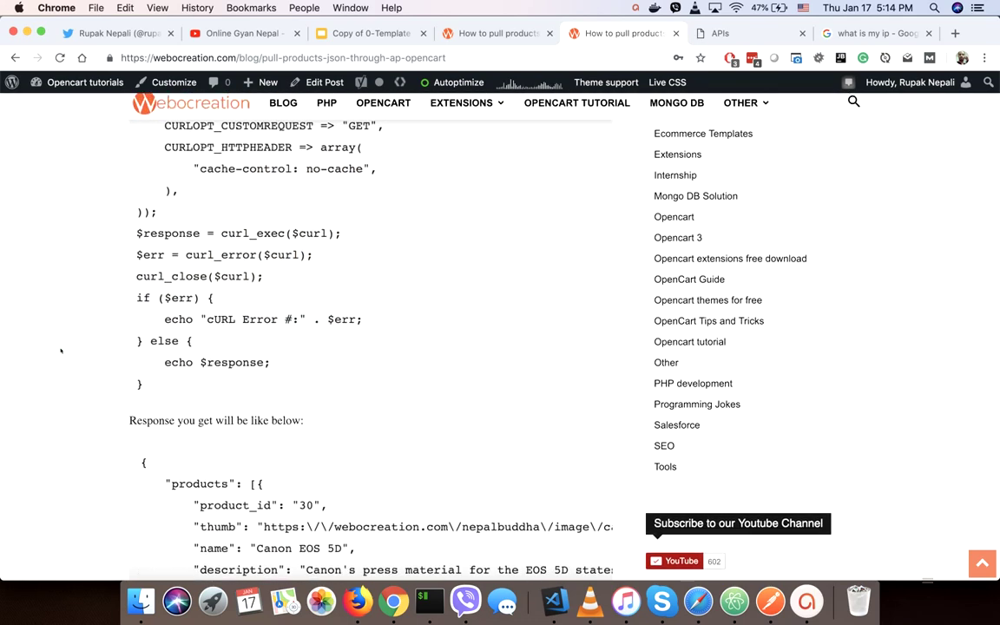
{"action": "scroll", "coordinate": [60, 350], "scroll_direction": "up", "scroll_amount": 3}
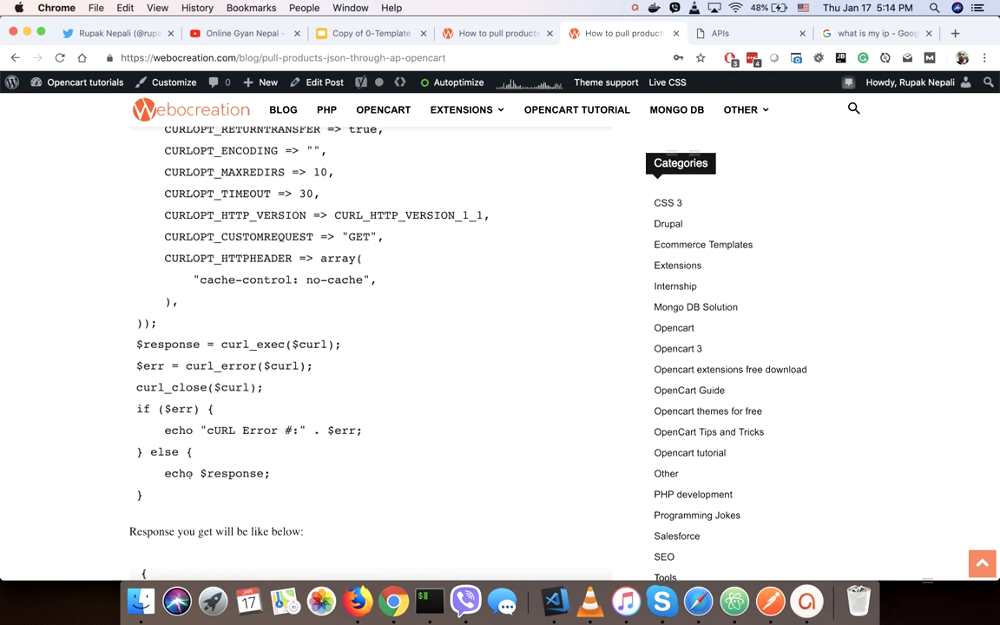
{"action": "scroll", "coordinate": [189, 476], "scroll_direction": "up", "scroll_amount": 2}
{"action": "scroll", "coordinate": [189, 476], "scroll_direction": "up", "scroll_amount": 2}
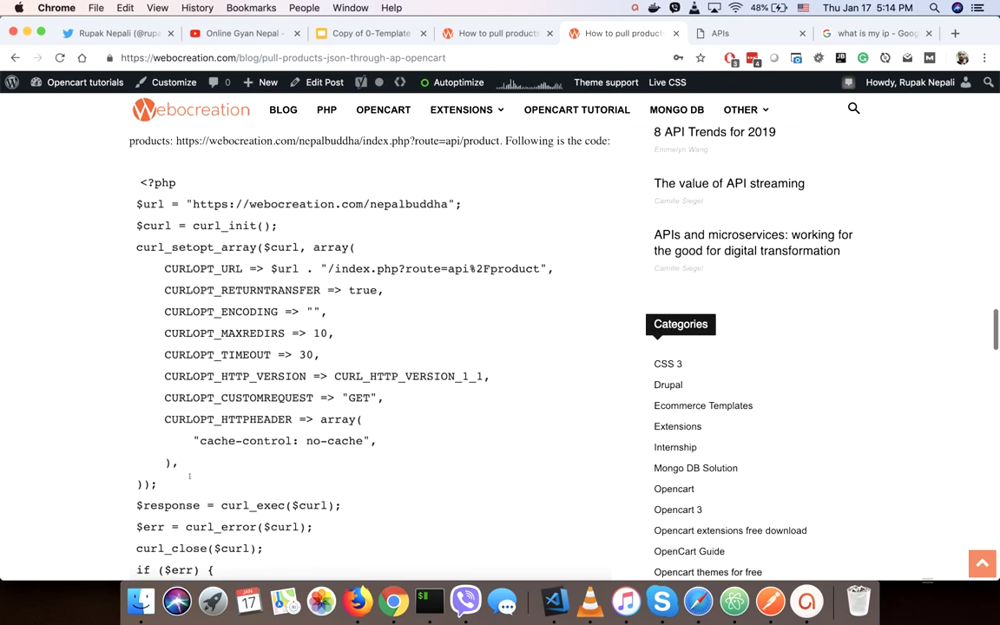
Review the sample JSON products response, then switch to the Twitter profile tab.
{"action": "left_click_drag", "start_coordinate": [137, 178], "coordinate": [205, 398]}
{"action": "scroll", "coordinate": [204, 400], "scroll_direction": "up", "scroll_amount": 4}
{"action": "scroll", "coordinate": [205, 400], "scroll_direction": "up", "scroll_amount": 7}
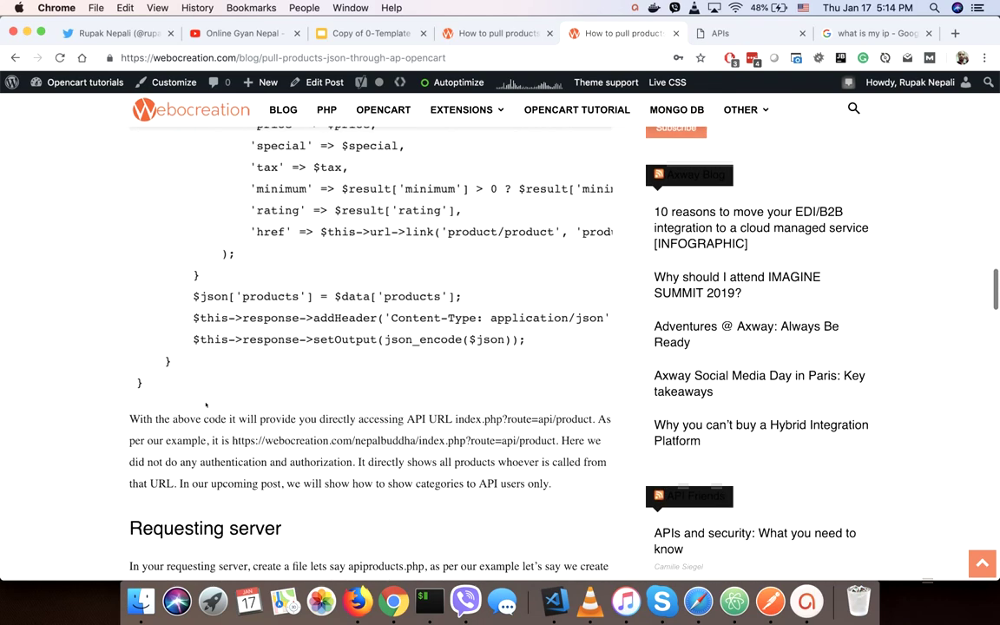
{"action": "scroll", "coordinate": [206, 403], "scroll_direction": "up", "scroll_amount": 5}
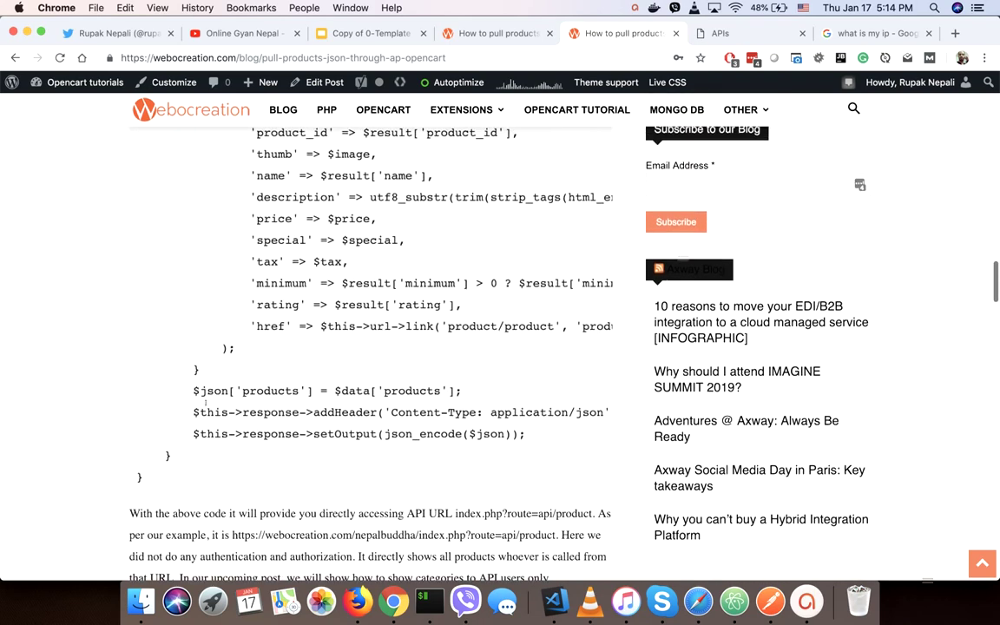
{"action": "scroll", "coordinate": [206, 403], "scroll_direction": "up", "scroll_amount": 5}
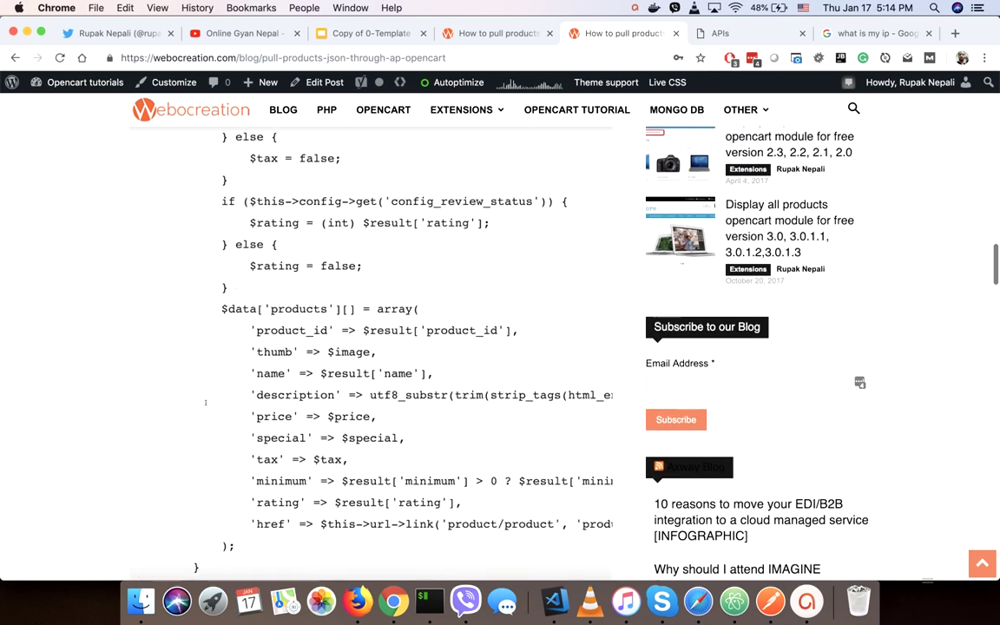
{"action": "scroll", "coordinate": [206, 402], "scroll_direction": "up", "scroll_amount": 4}
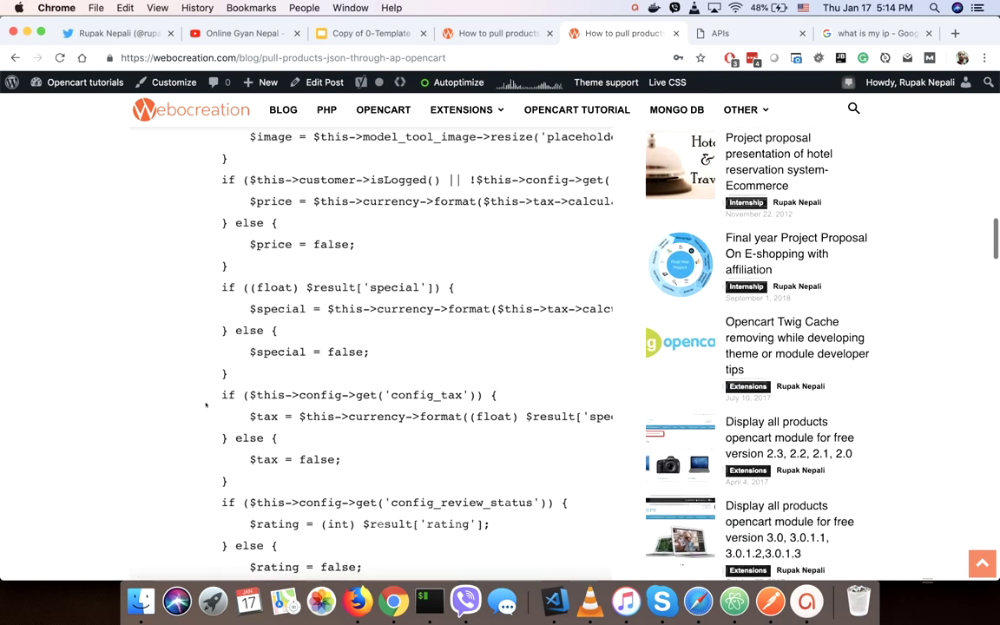
{"action": "left_click_drag", "start_coordinate": [243, 343], "coordinate": [249, 406]}
{"action": "scroll", "coordinate": [250, 400], "scroll_direction": "down", "scroll_amount": 12}
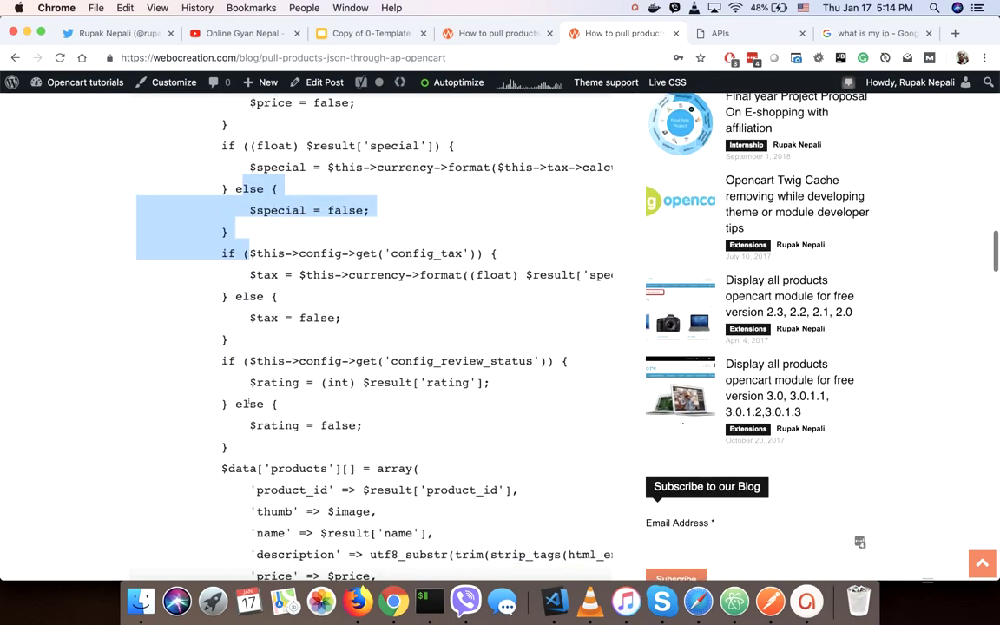
{"action": "scroll", "coordinate": [251, 394], "scroll_direction": "down", "scroll_amount": 13}
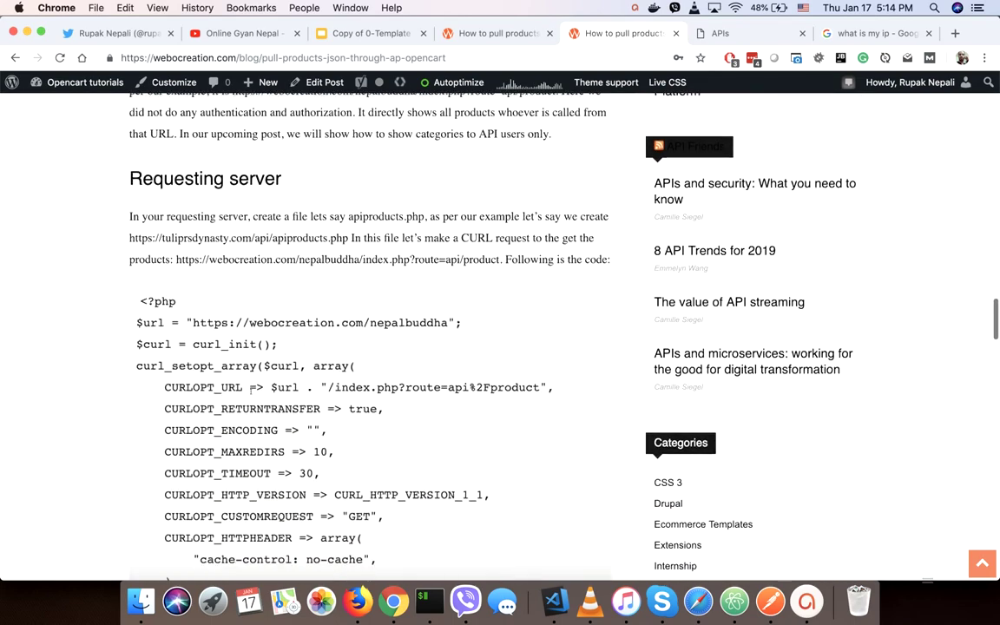
{"action": "scroll", "coordinate": [251, 394], "scroll_direction": "down", "scroll_amount": 13}
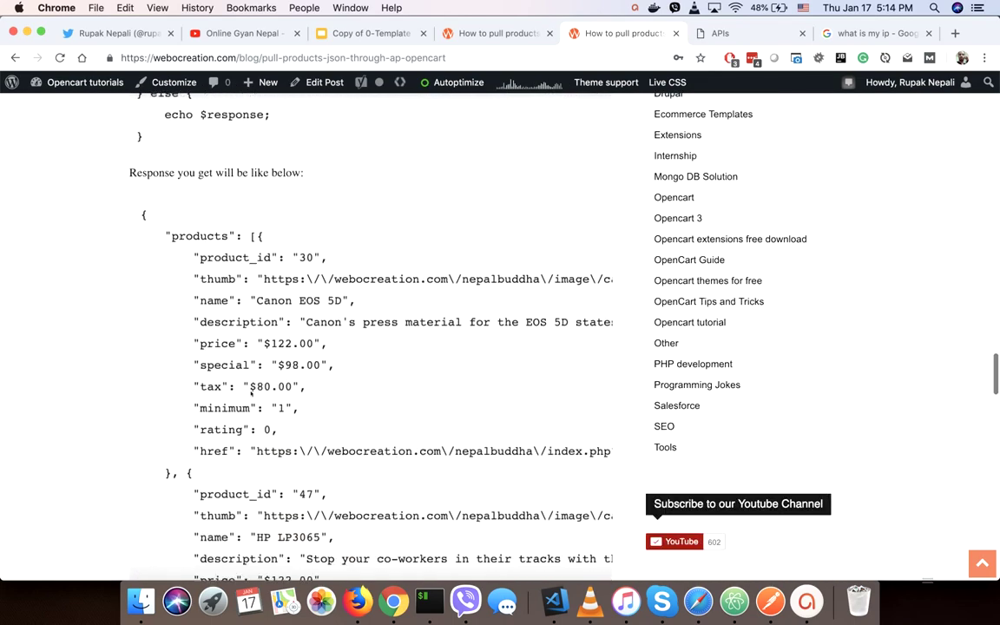
{"action": "scroll", "coordinate": [251, 393], "scroll_direction": "down", "scroll_amount": 5}
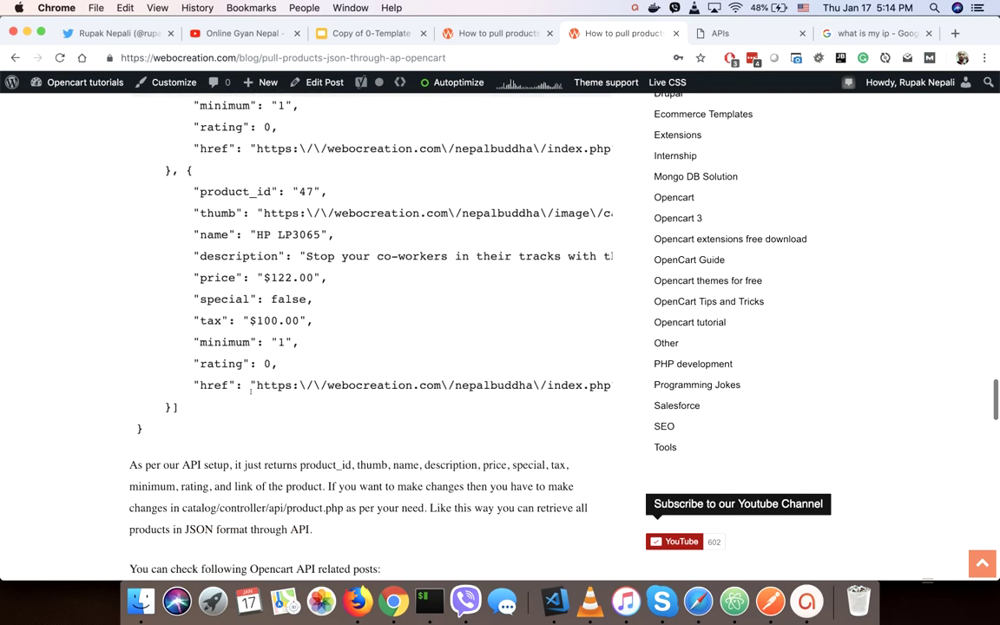
{"action": "key", "text": "super+1"}
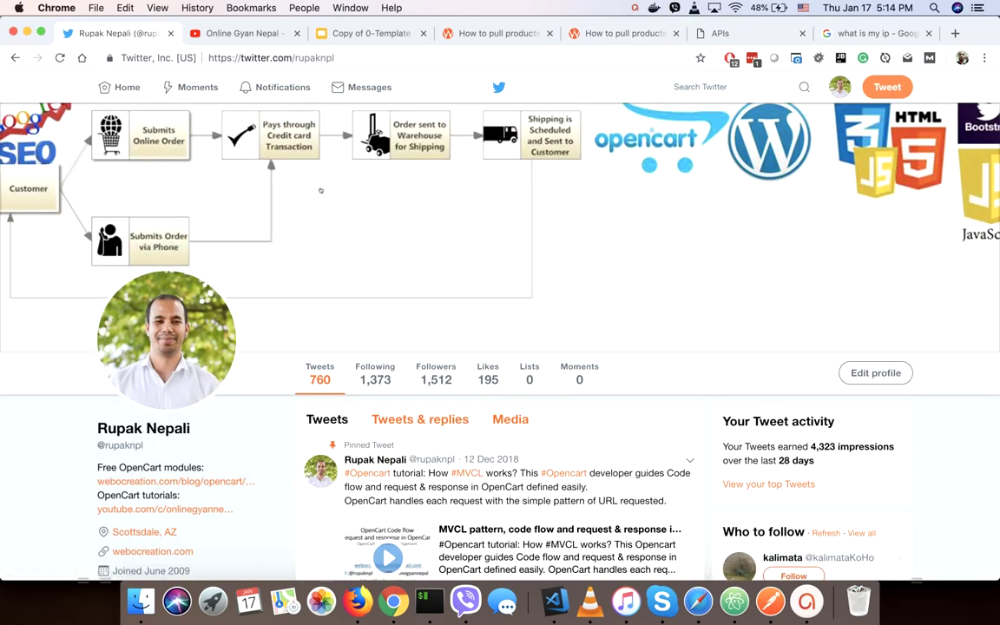
Switch from the Twitter profile to the Online Gyan Nepal YouTube channel tab.
{"action": "double_click", "coordinate": [308, 57]}
{"action": "key", "text": "ctrl+Tab"}
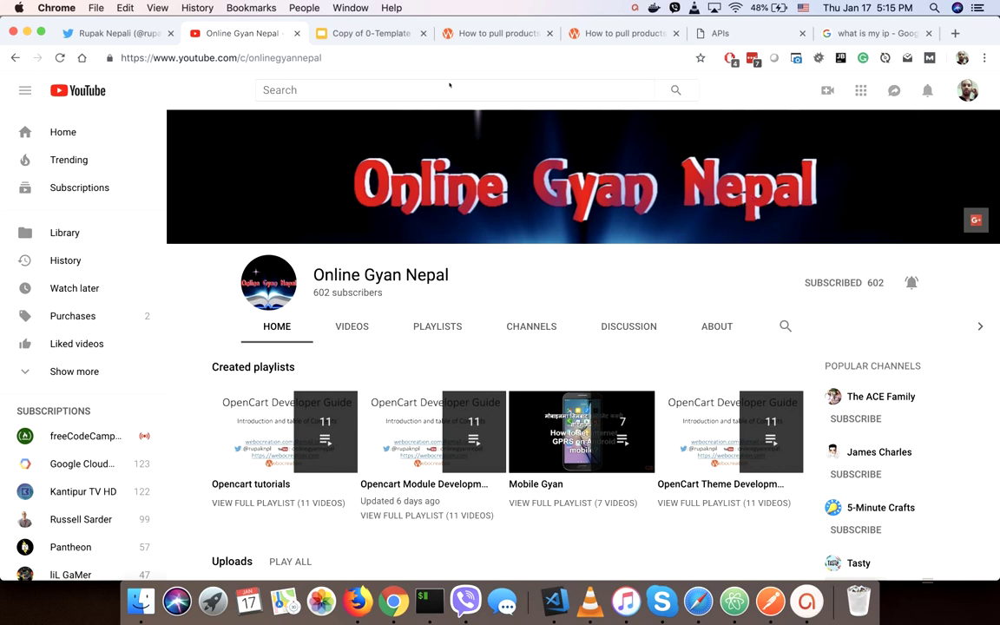
Return to the 'How to pull products json through API in Opencart?' article and scroll to its title.
{"action": "left_click", "coordinate": [509, 35]}
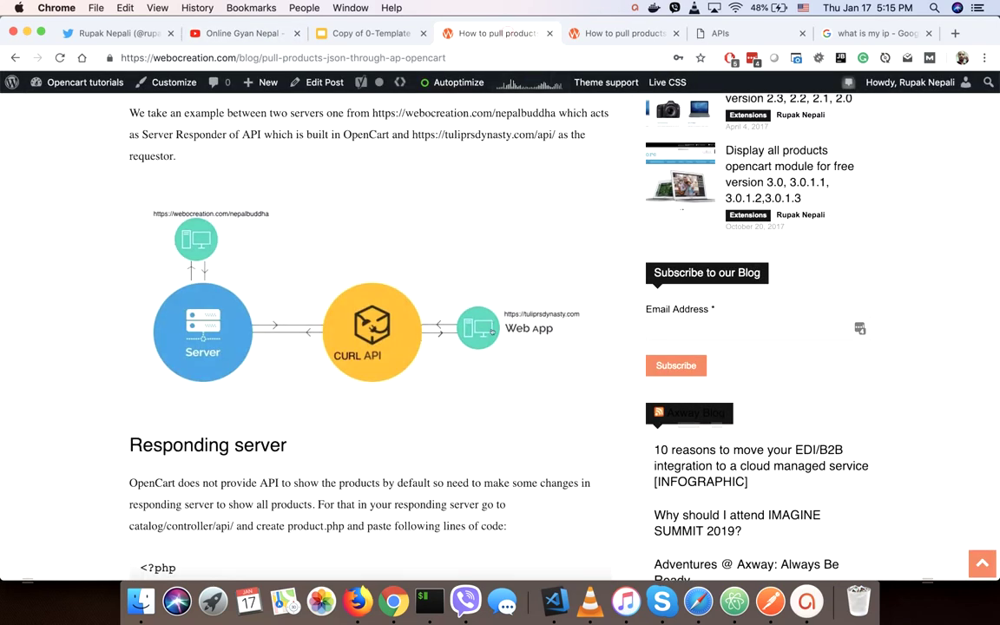
{"action": "scroll", "coordinate": [491, 332], "scroll_direction": "up", "scroll_amount": 10}
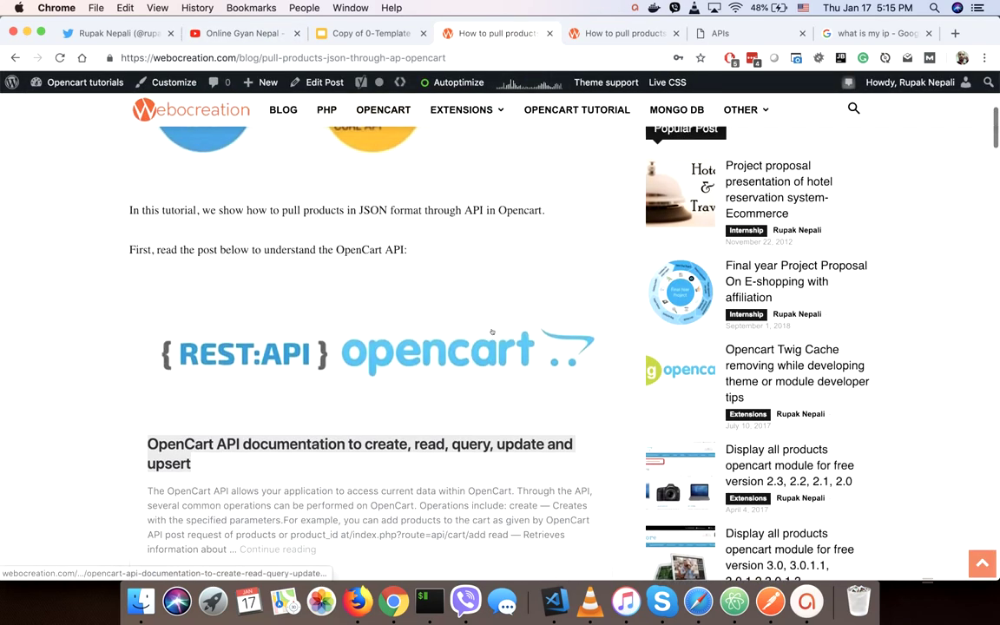
{"action": "scroll", "coordinate": [492, 332], "scroll_direction": "up", "scroll_amount": 5}
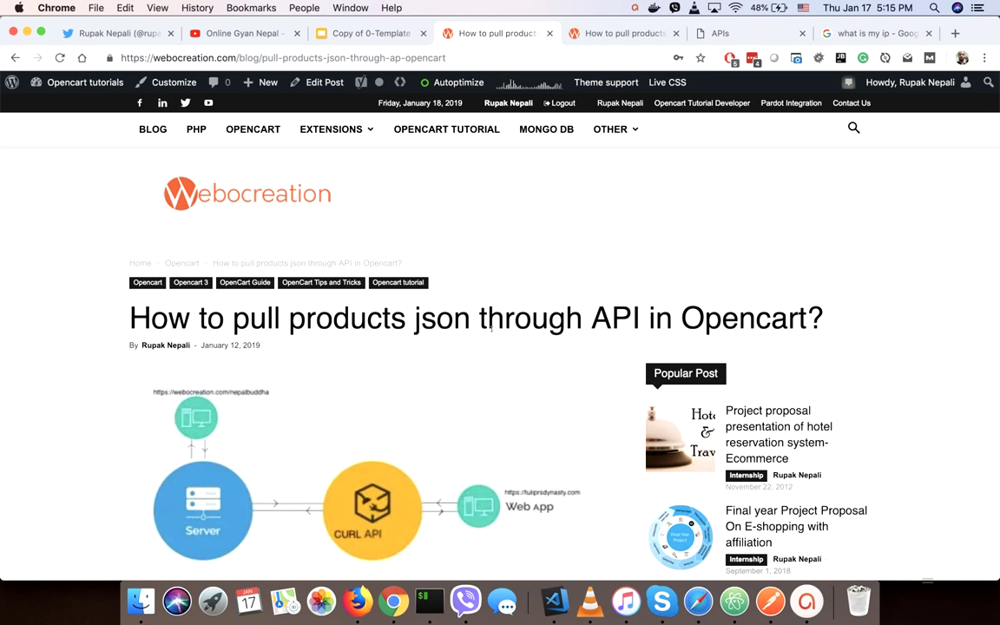
{"action": "mouse_move", "coordinate": [646, 126]}
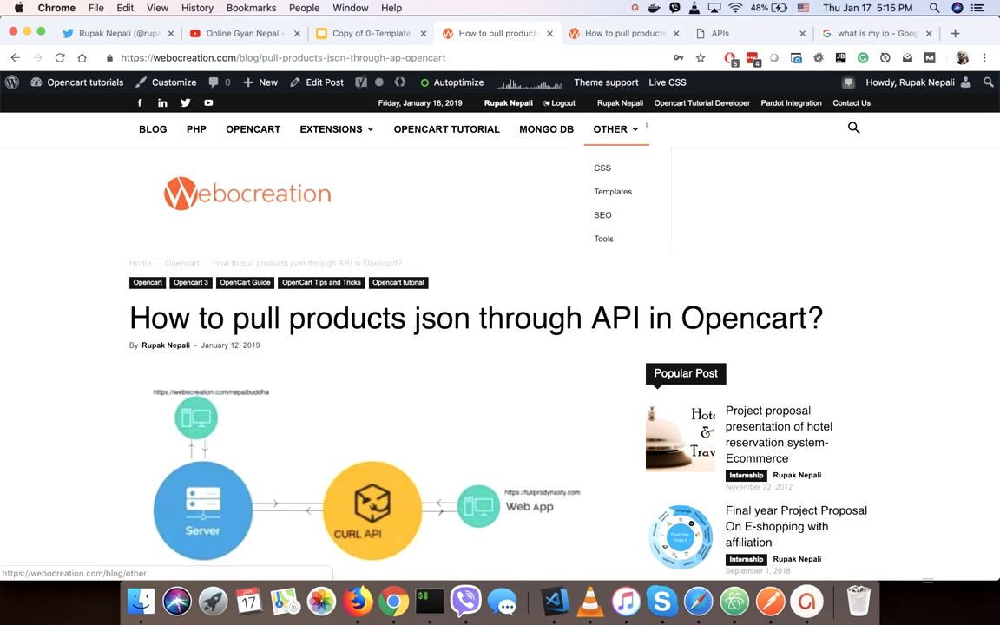